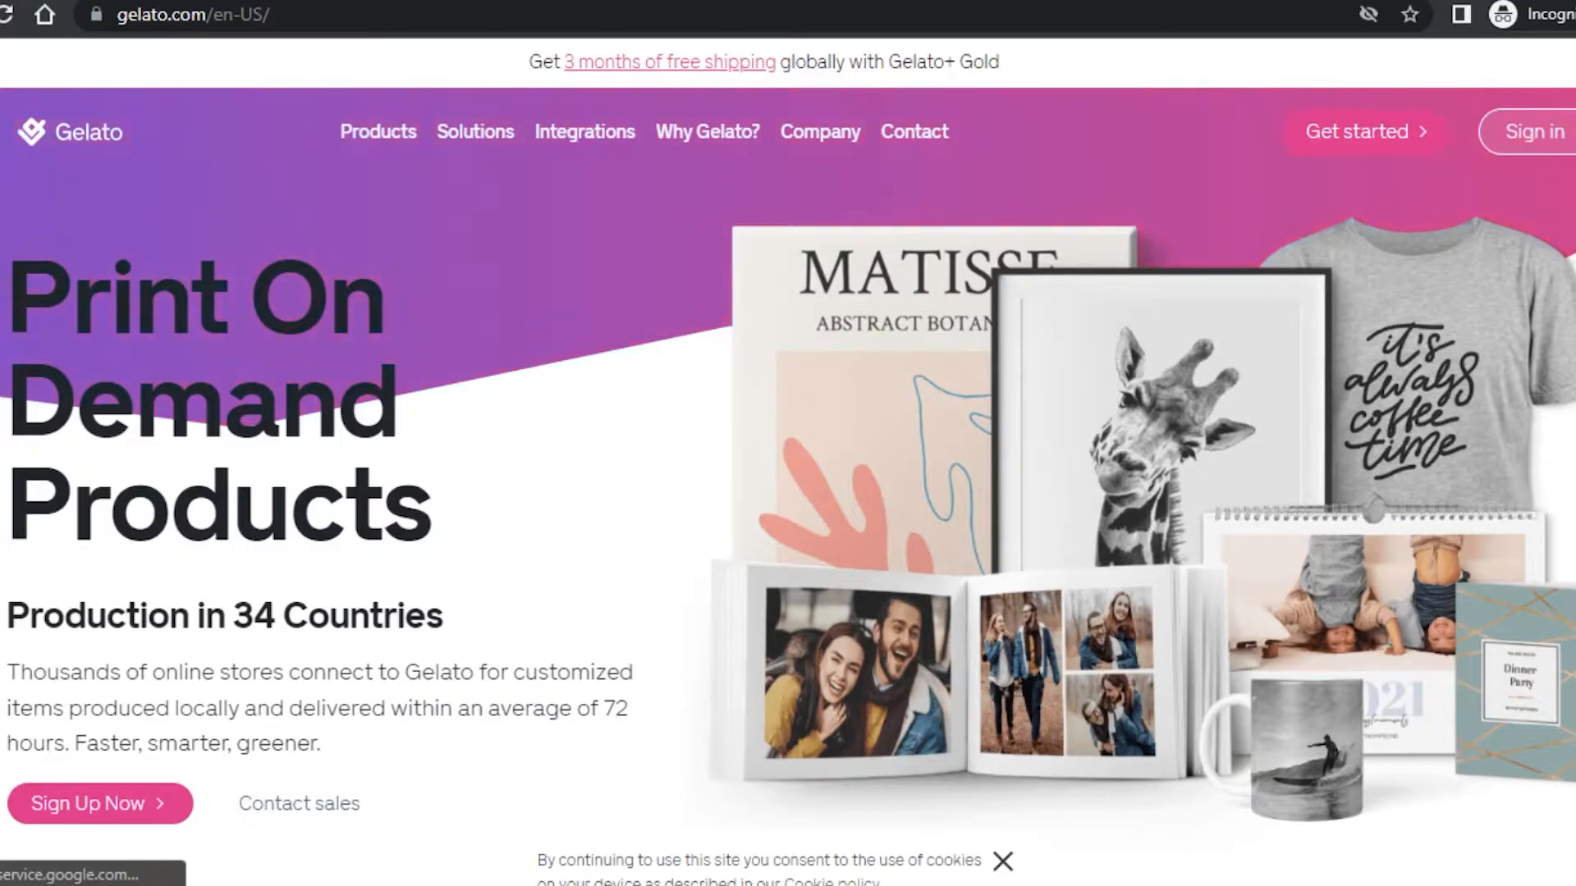
- Look through the Gelato home page, including the stories, global production and Gelato+ Gold sections
scroll(787, 460, "down", 20)
scroll(788, 459, "down", 20)
scroll(788, 459, "down", 20)
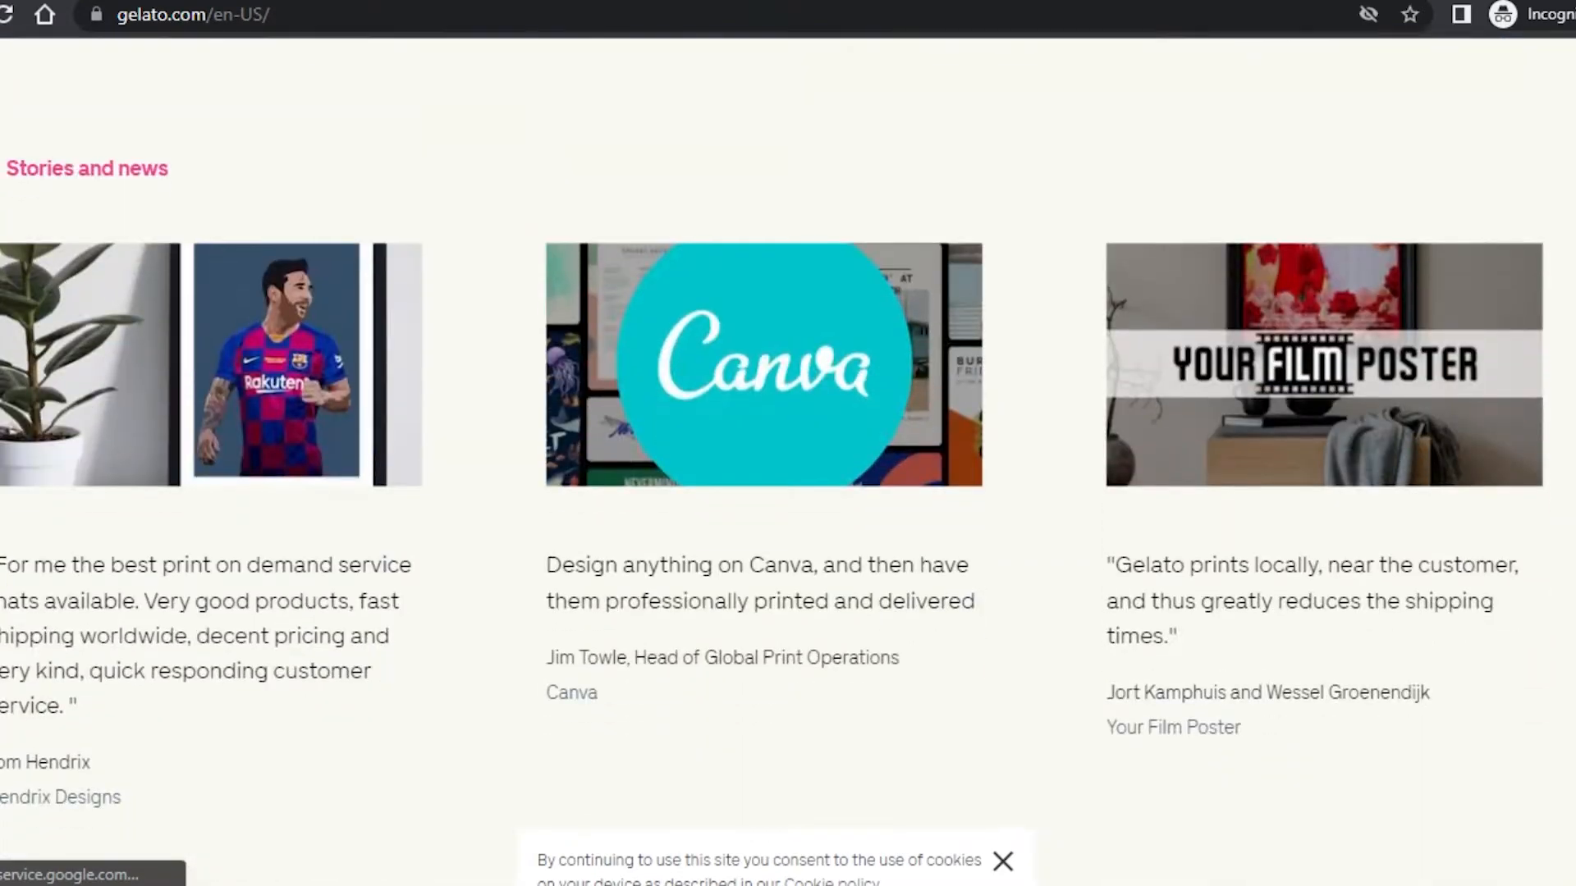
scroll(788, 460, "up", 20)
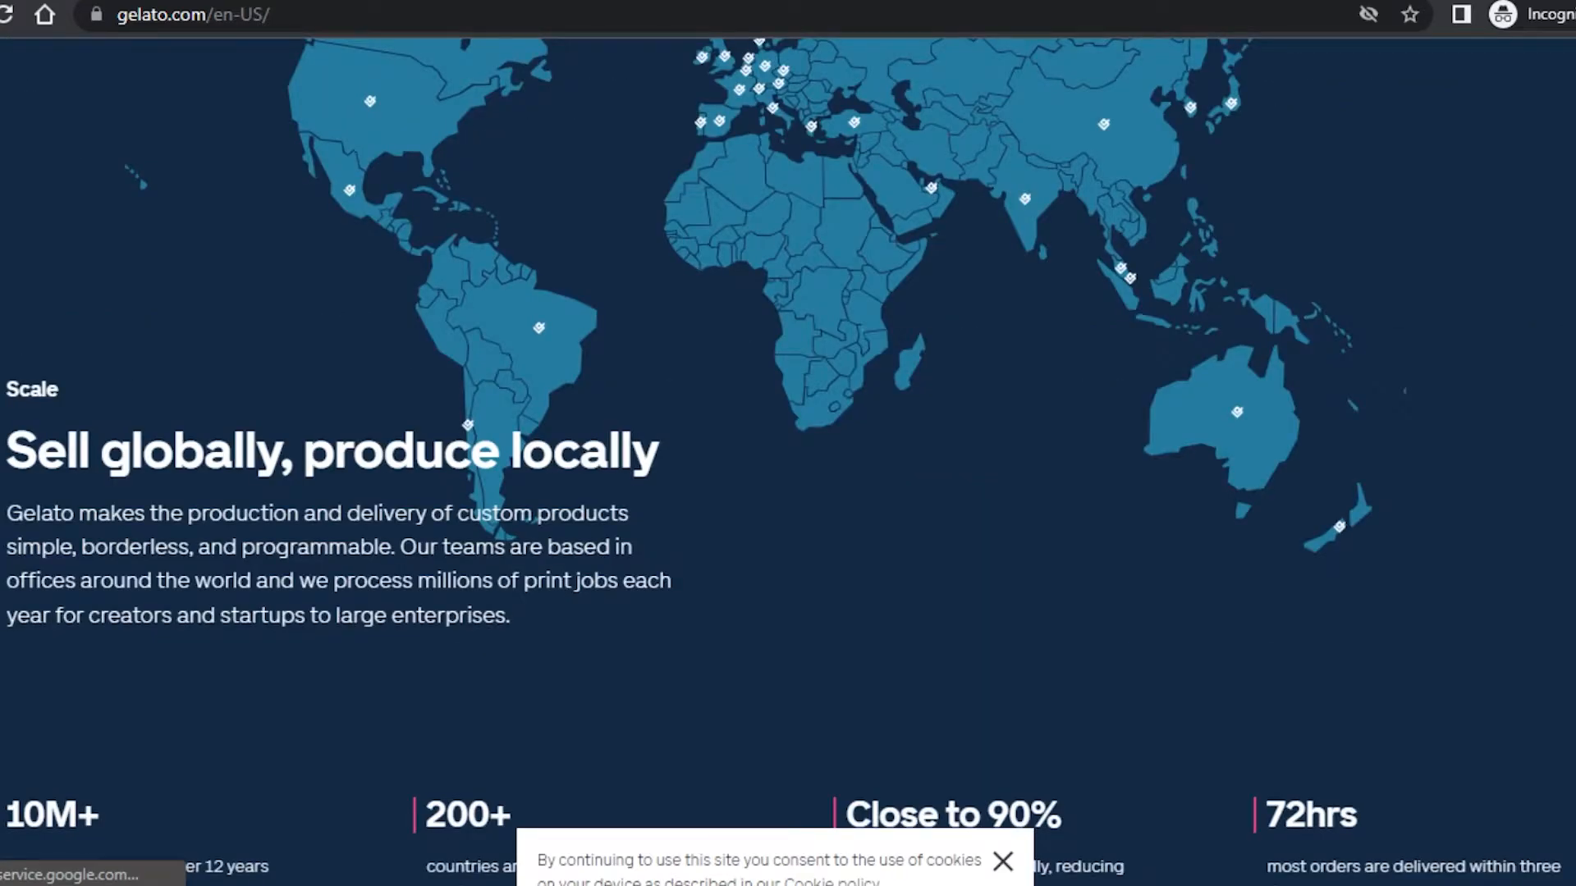
scroll(788, 460, "up", 10)
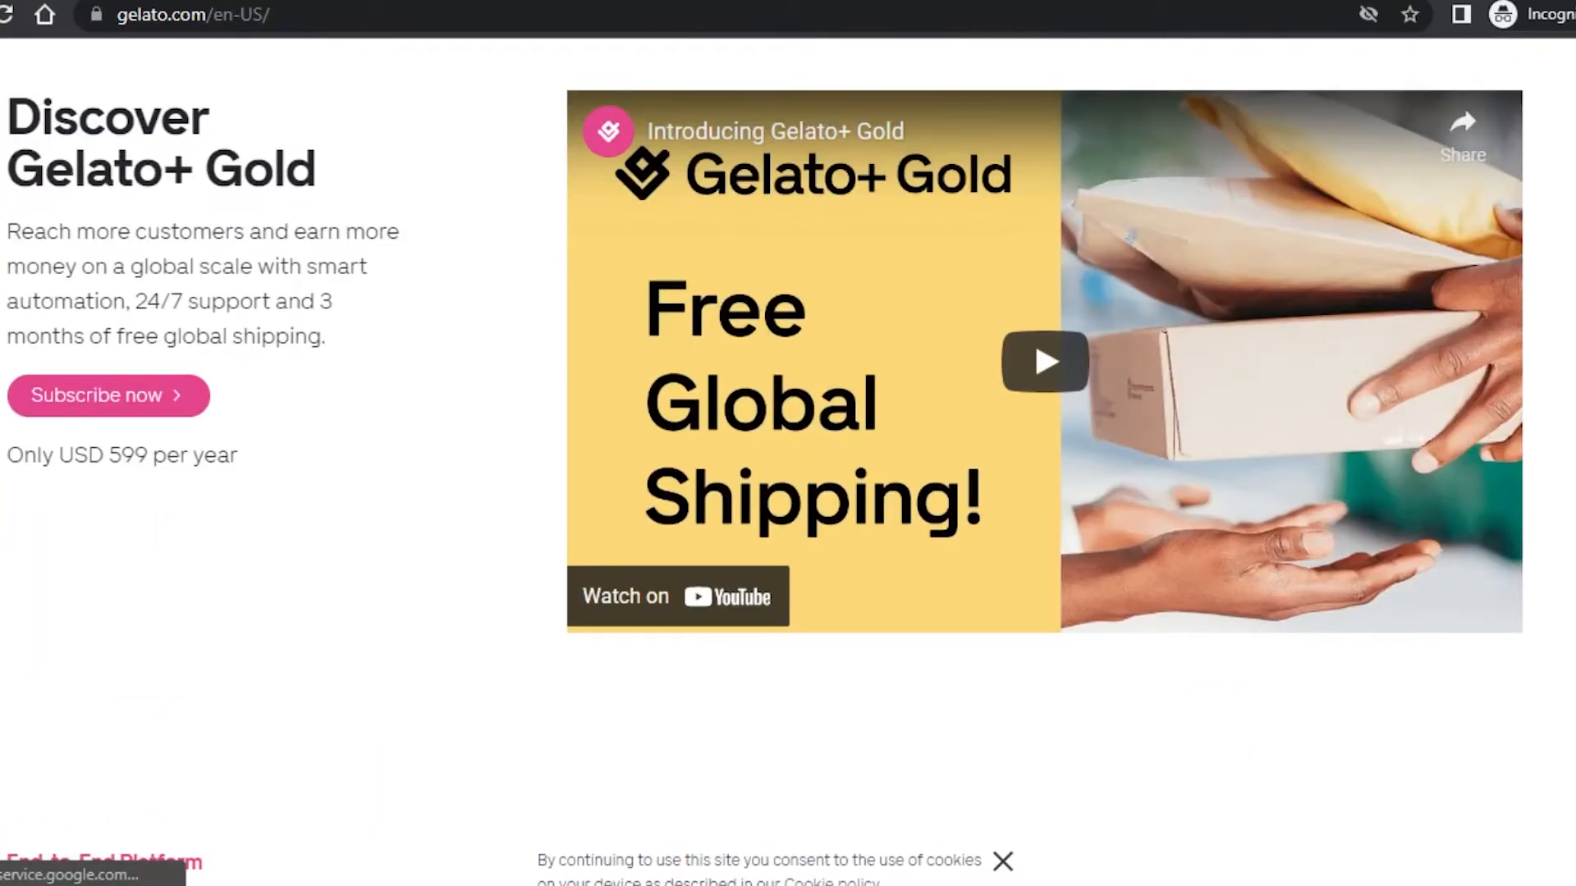
scroll(788, 459, "up", 10)
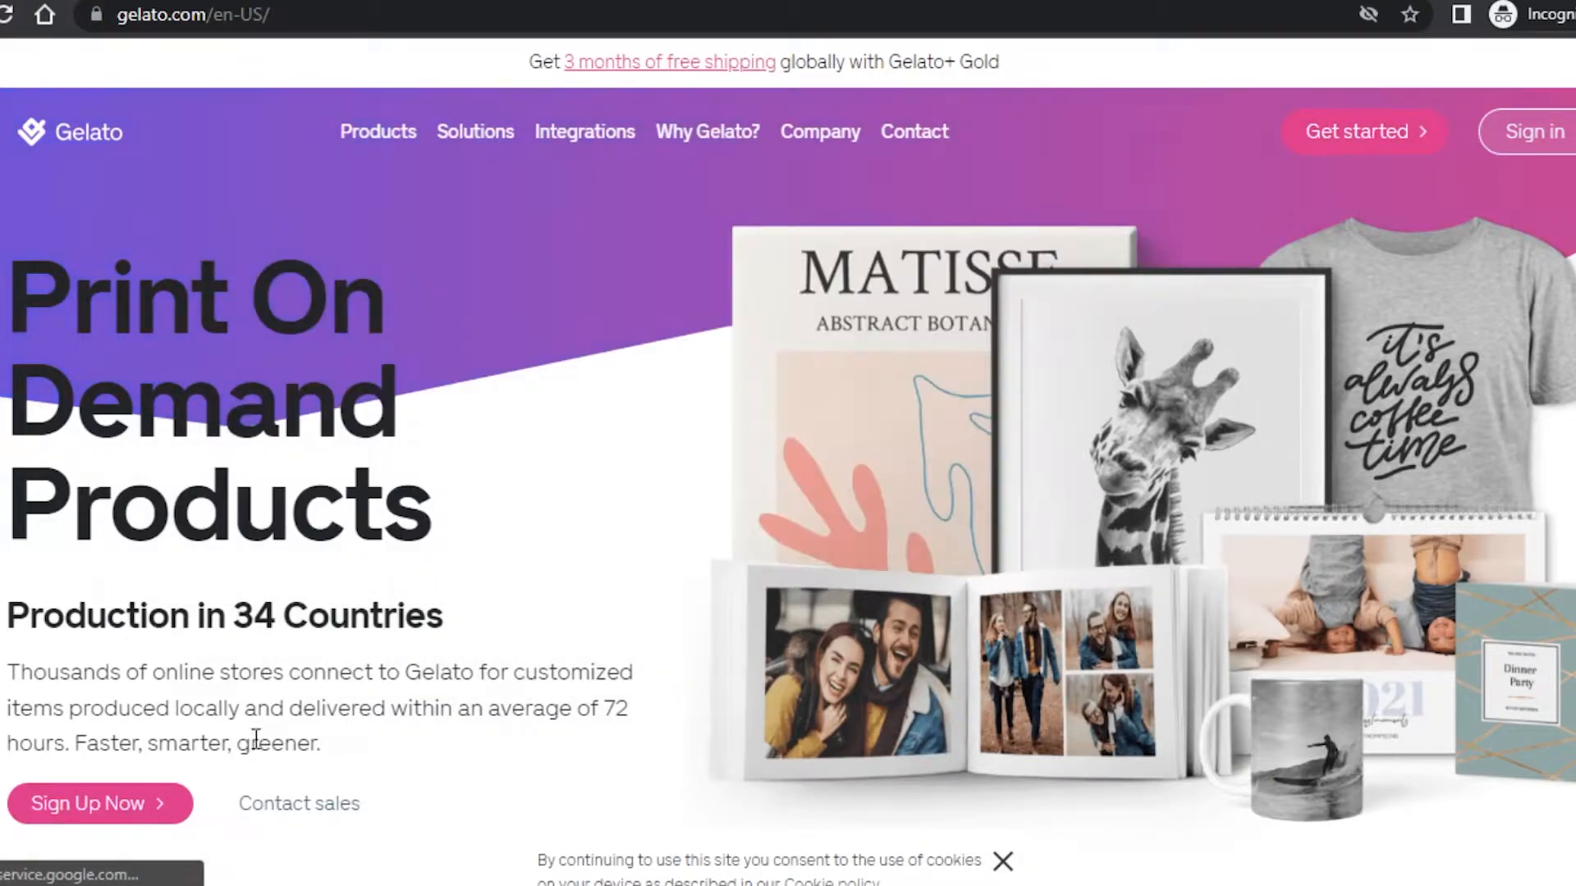
- Start signing up to Gelato with a Google account and go to the email or phone entry
left_click(1369, 137)
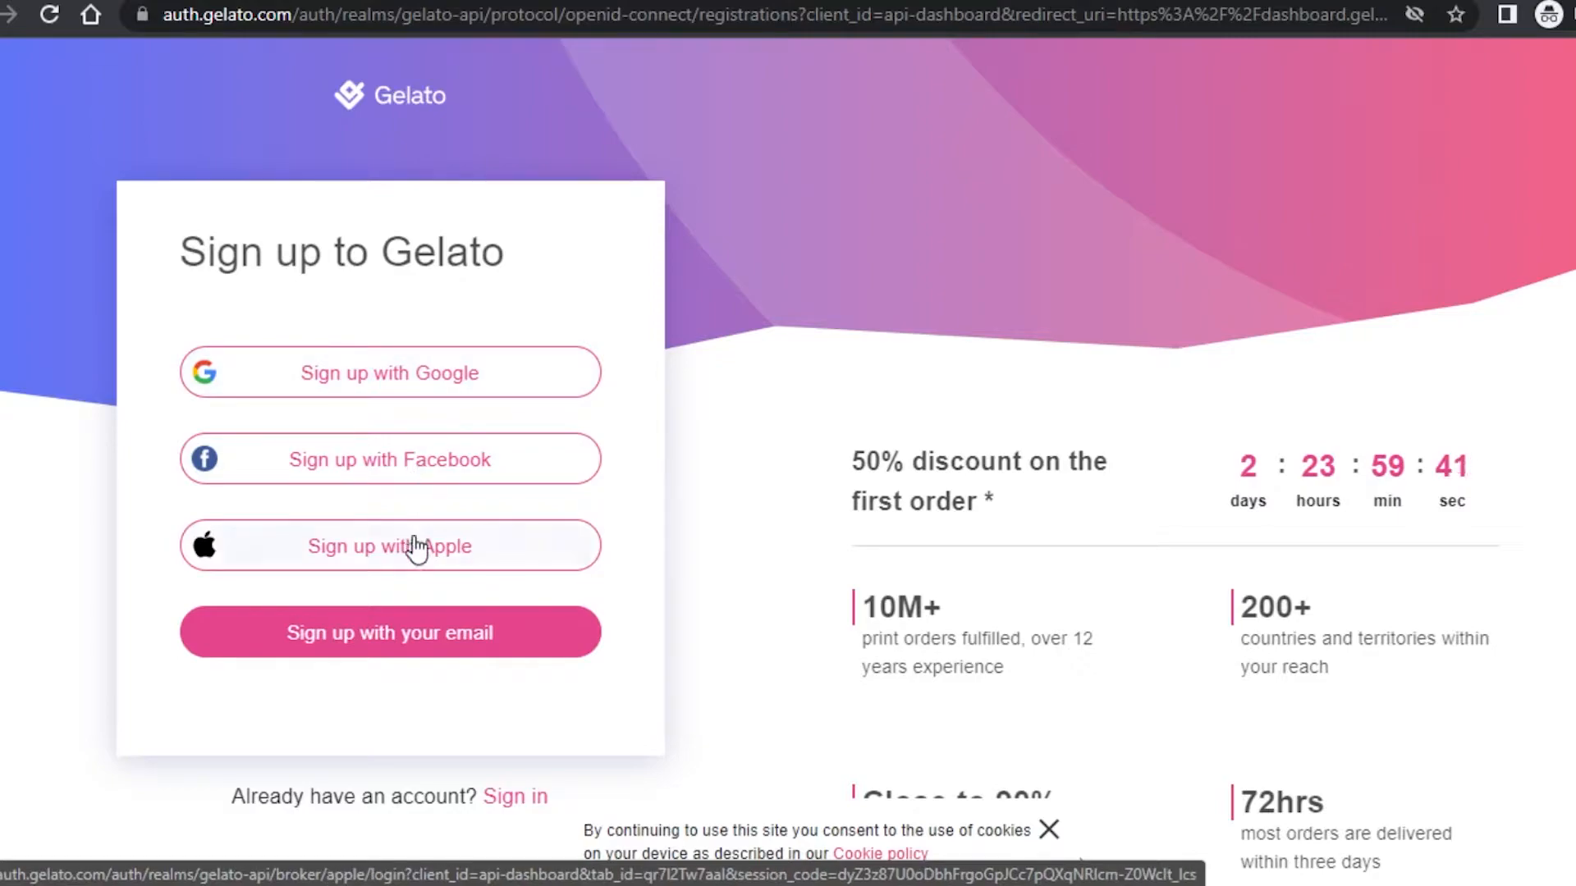
left_click(394, 628)
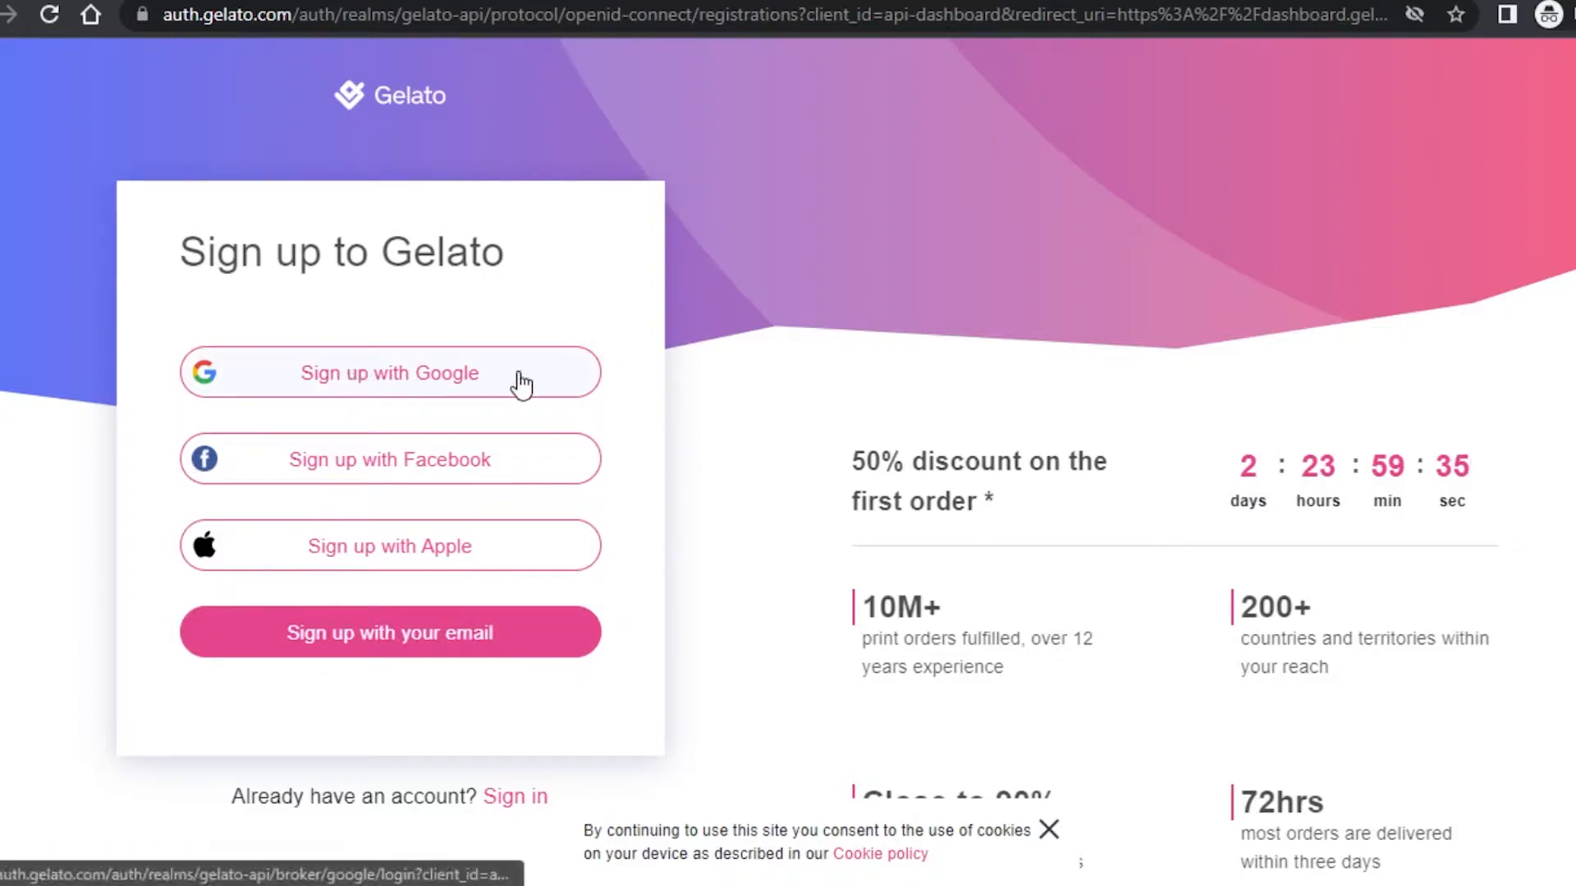
left_click(363, 395)
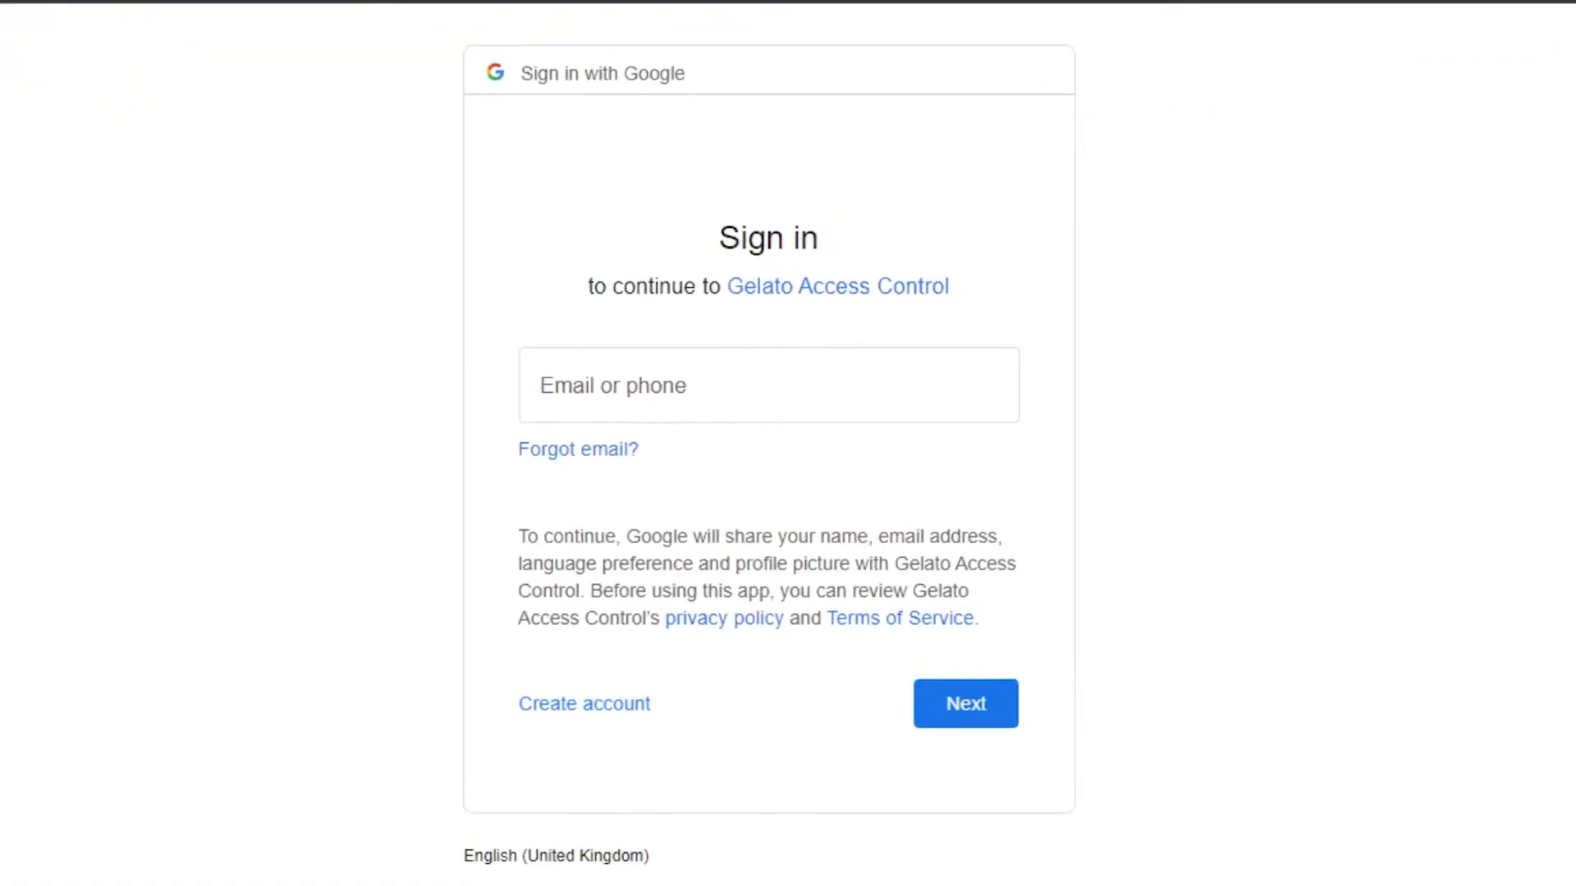
left_click(612, 405)
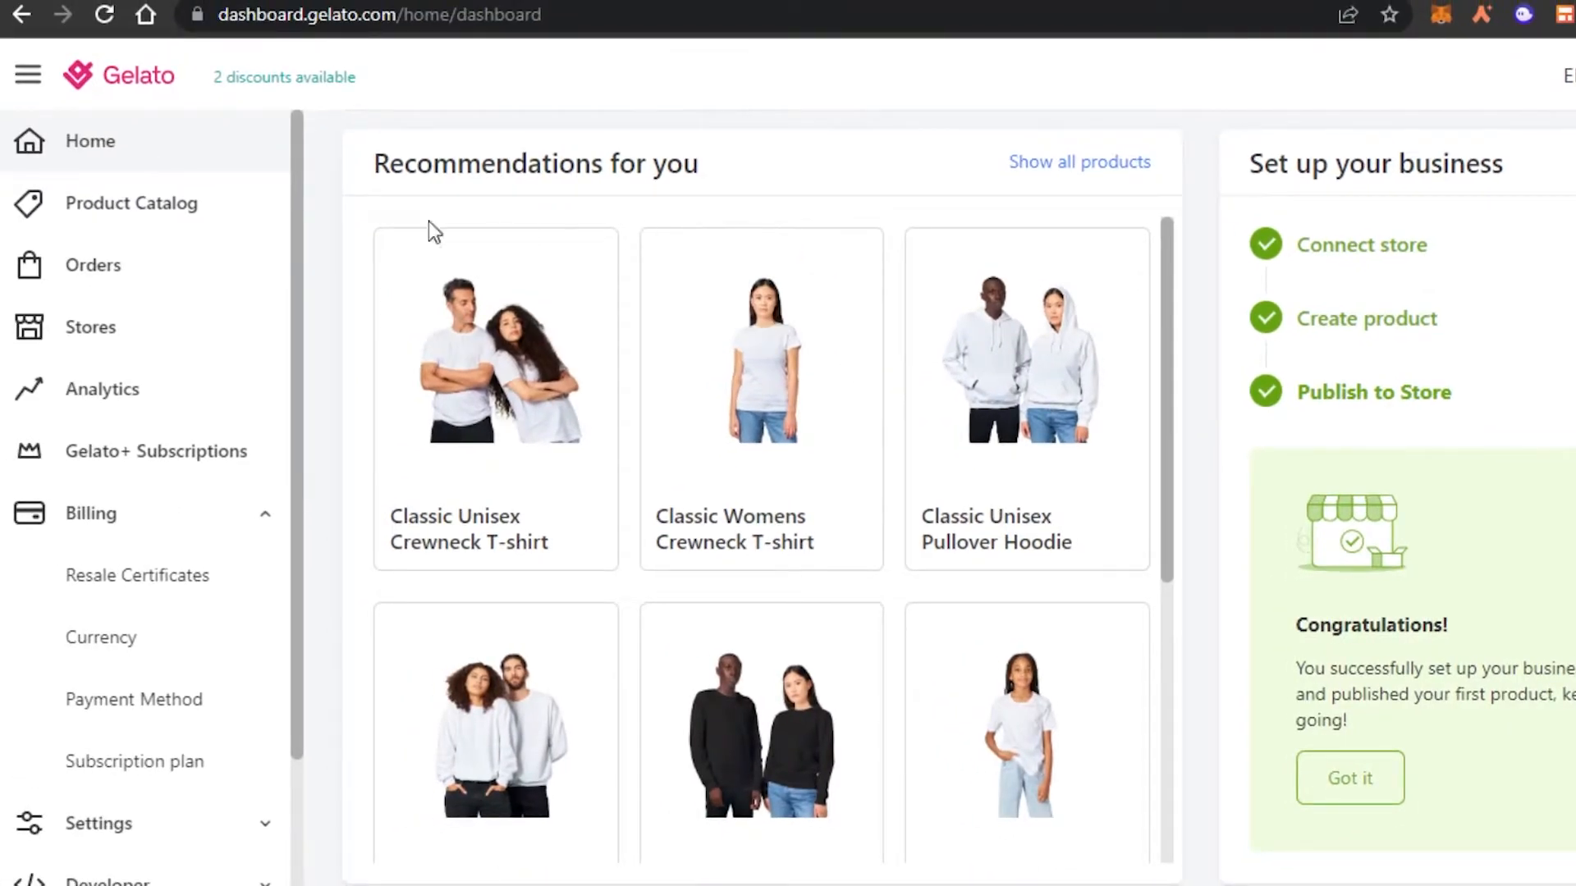
- Open the stores list and review the ecommerce platforms and marketplaces offered for connecting a new store
left_click_drag(302, 243, 302, 154)
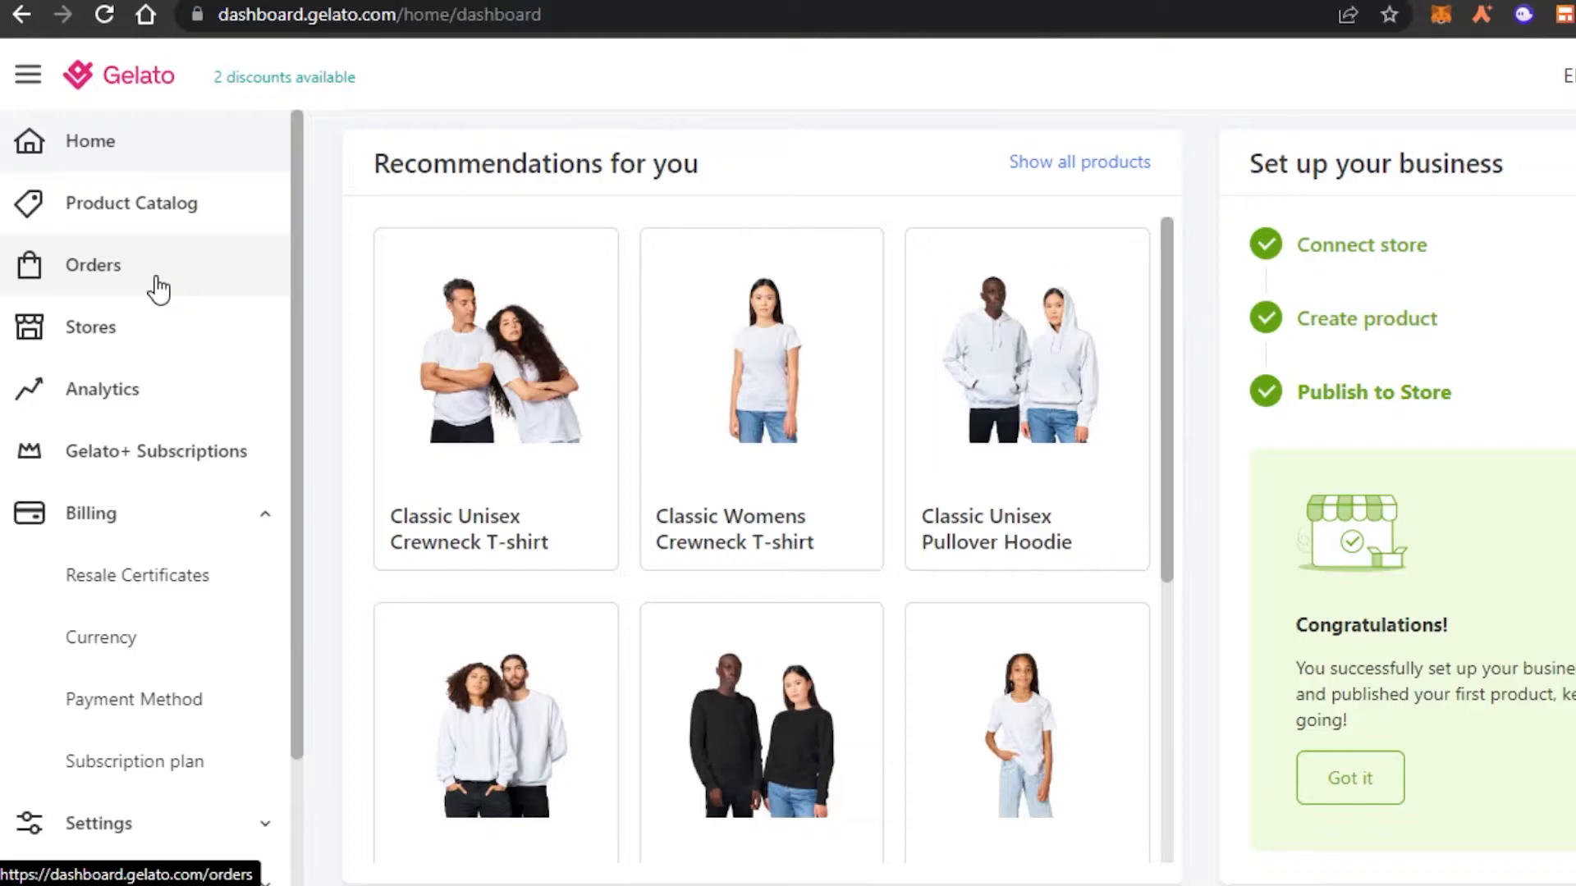
left_click(133, 330)
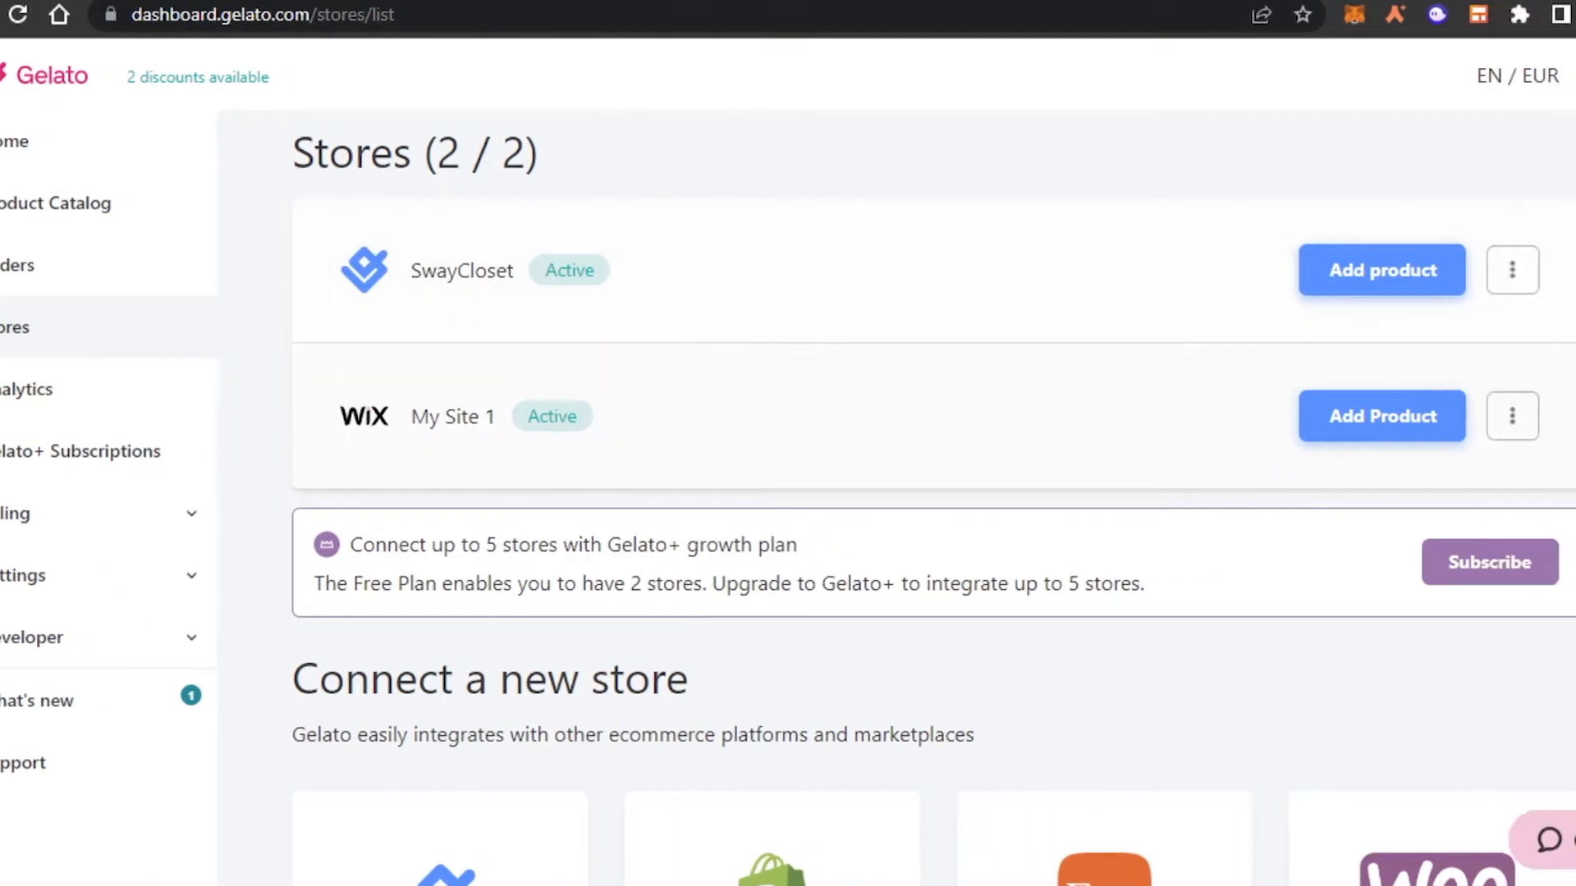
scroll(333, 678, "down", 5)
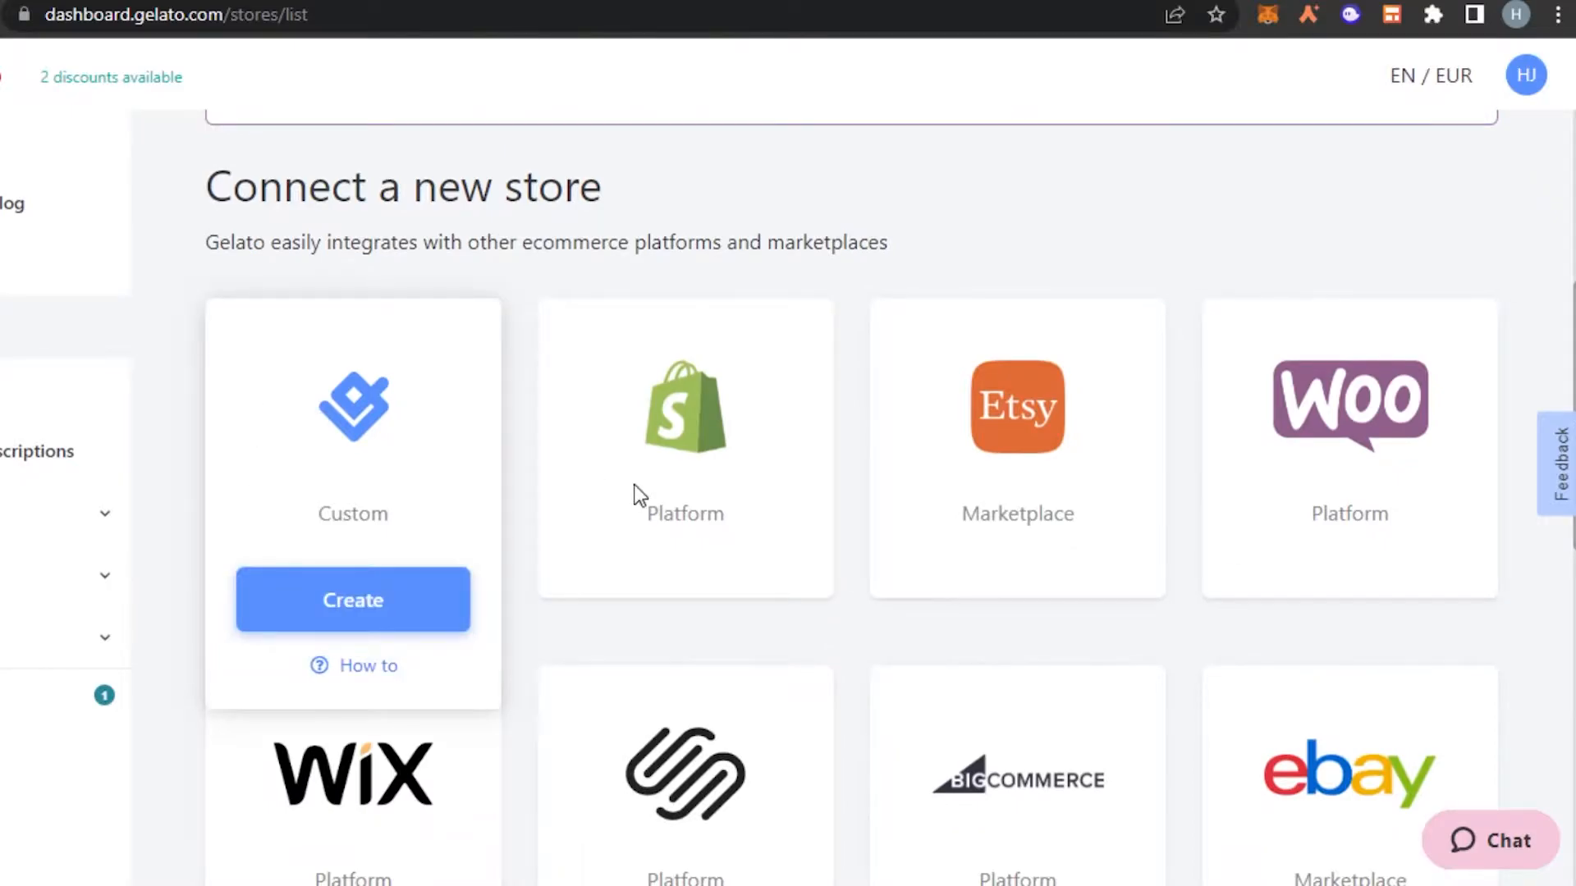
mouse_move(888, 506)
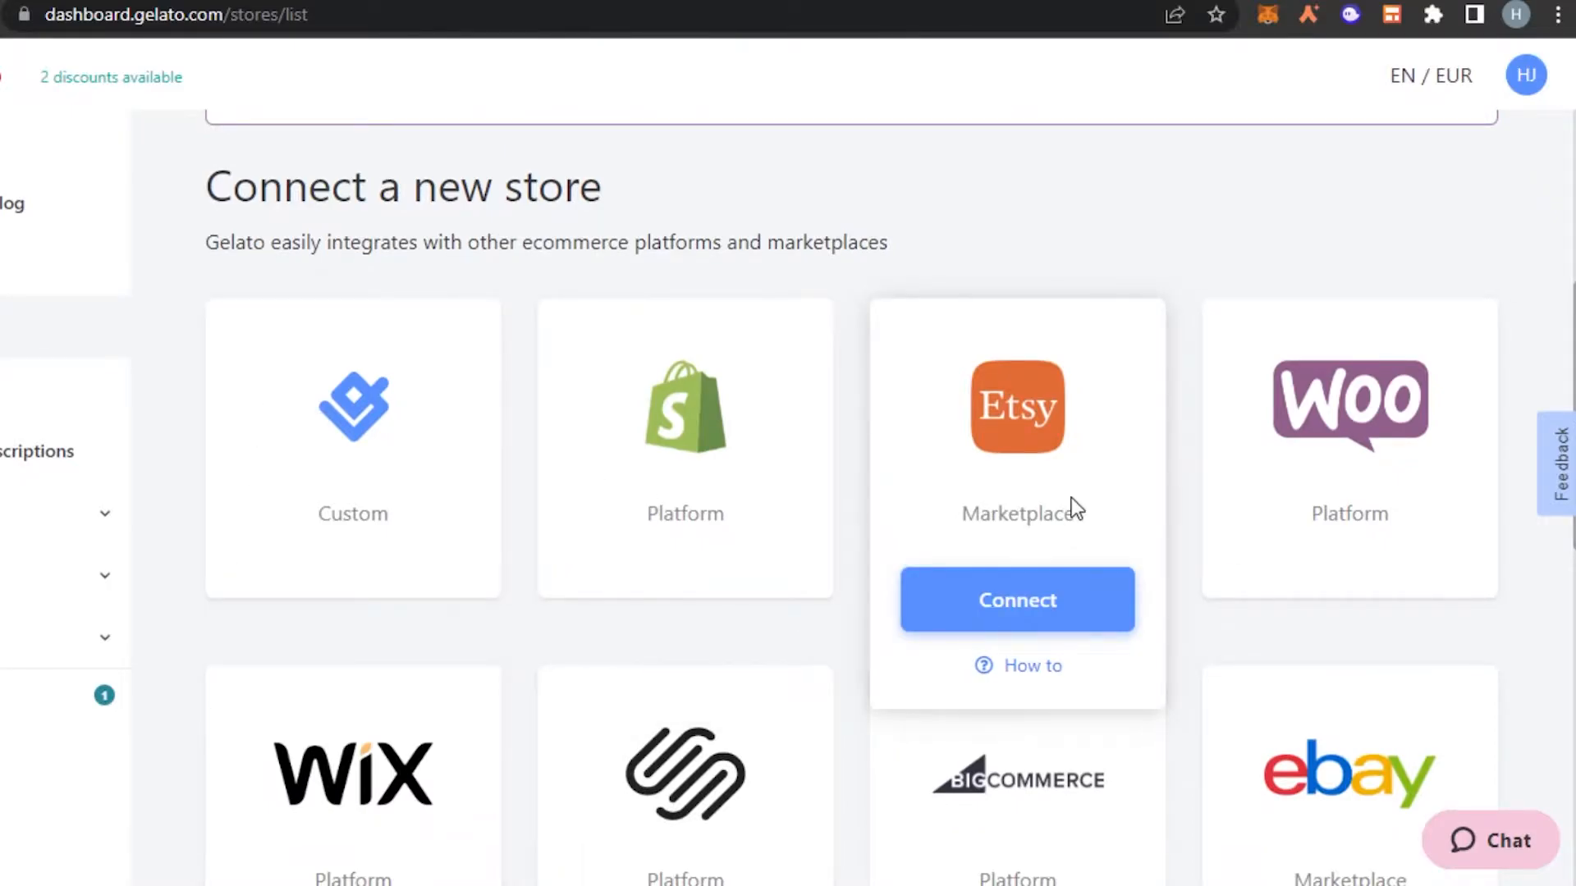
scroll(1071, 497, "up", 5)
scroll(890, 497, "down", 5)
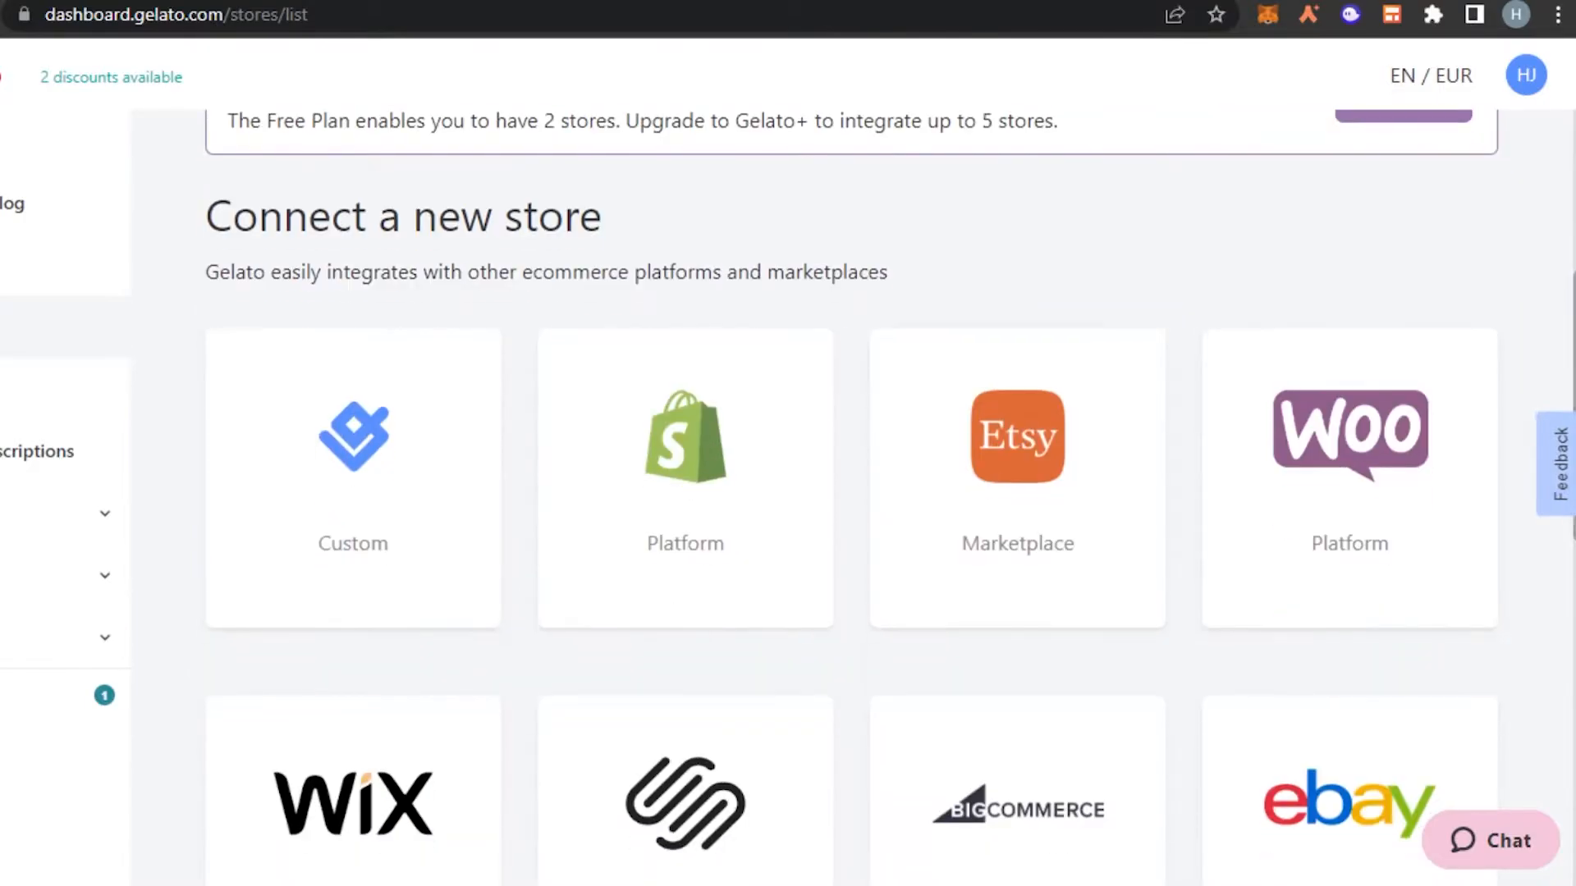
scroll(889, 498, "down", 6)
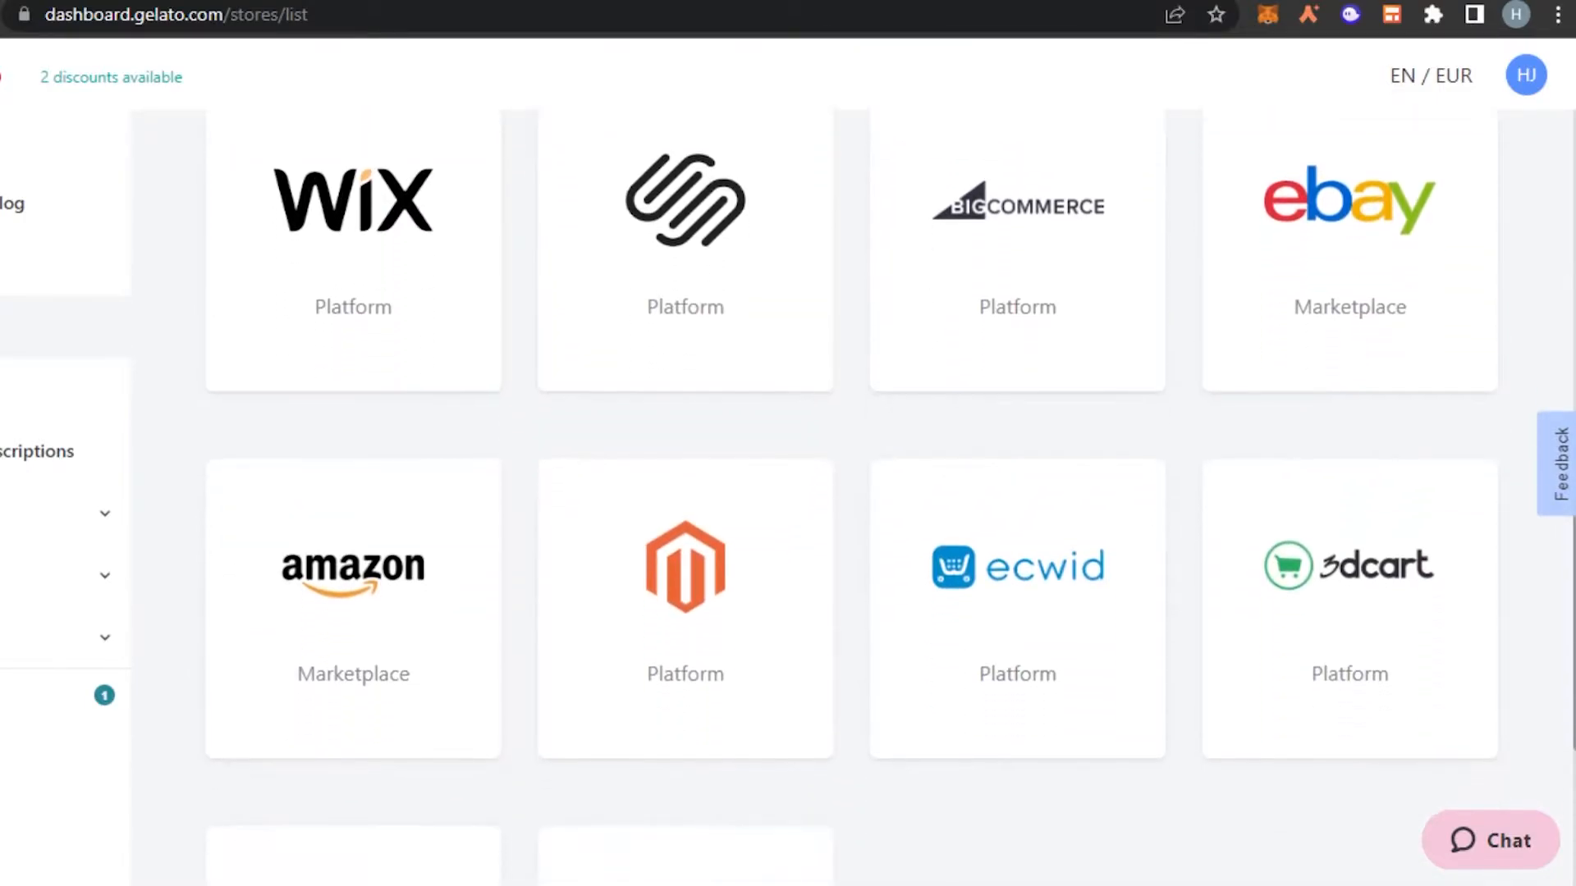
scroll(890, 497, "up", 7)
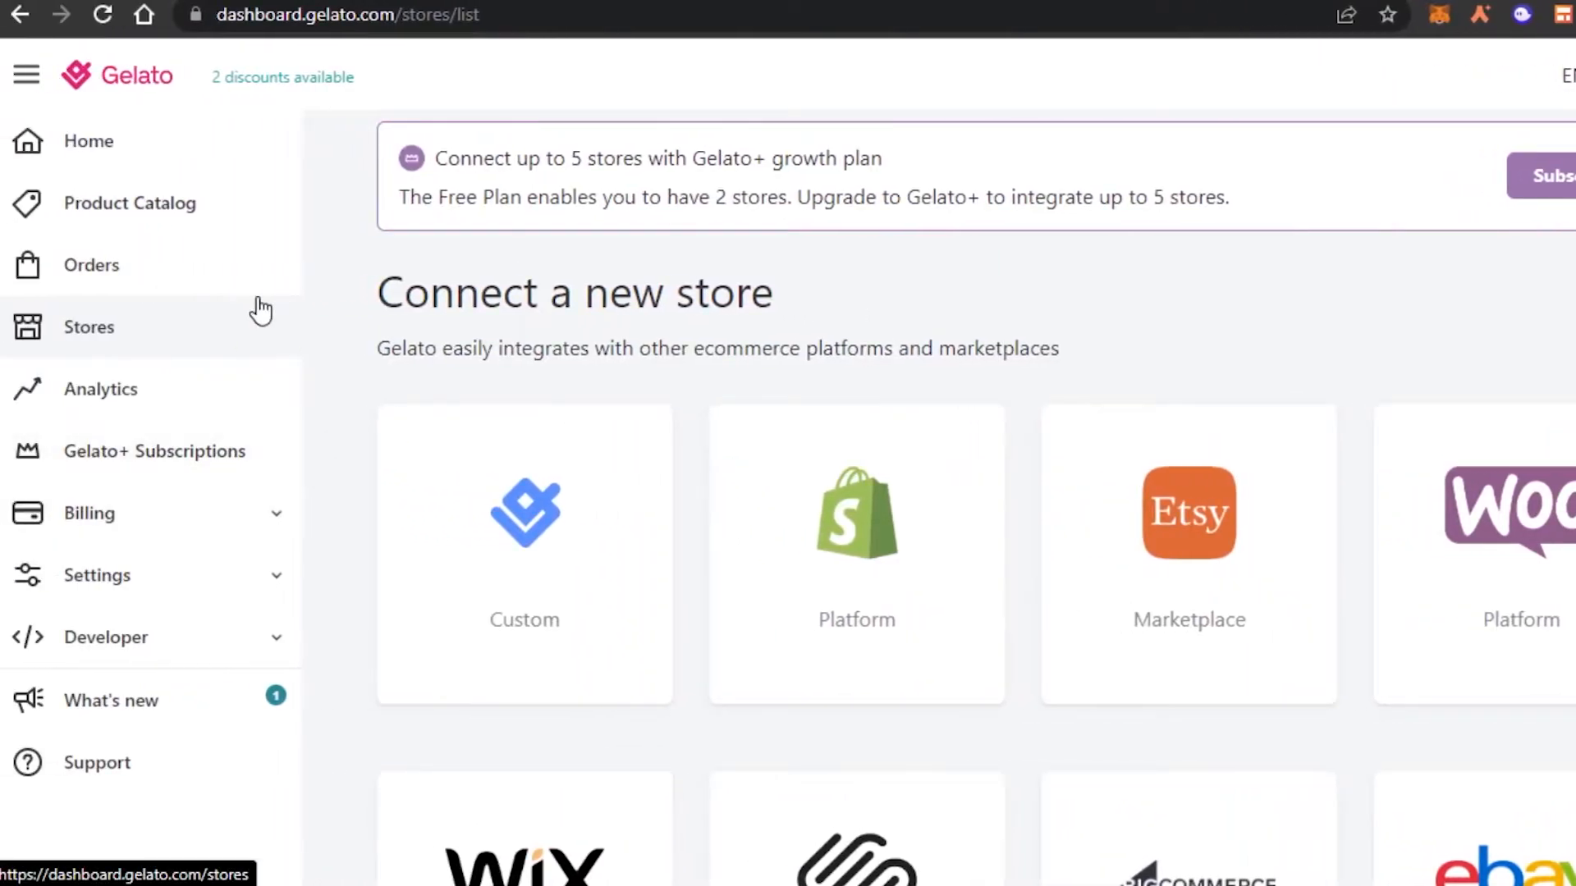
- Try to create a new custom store, and decline the upgrade offer
mouse_move(444, 517)
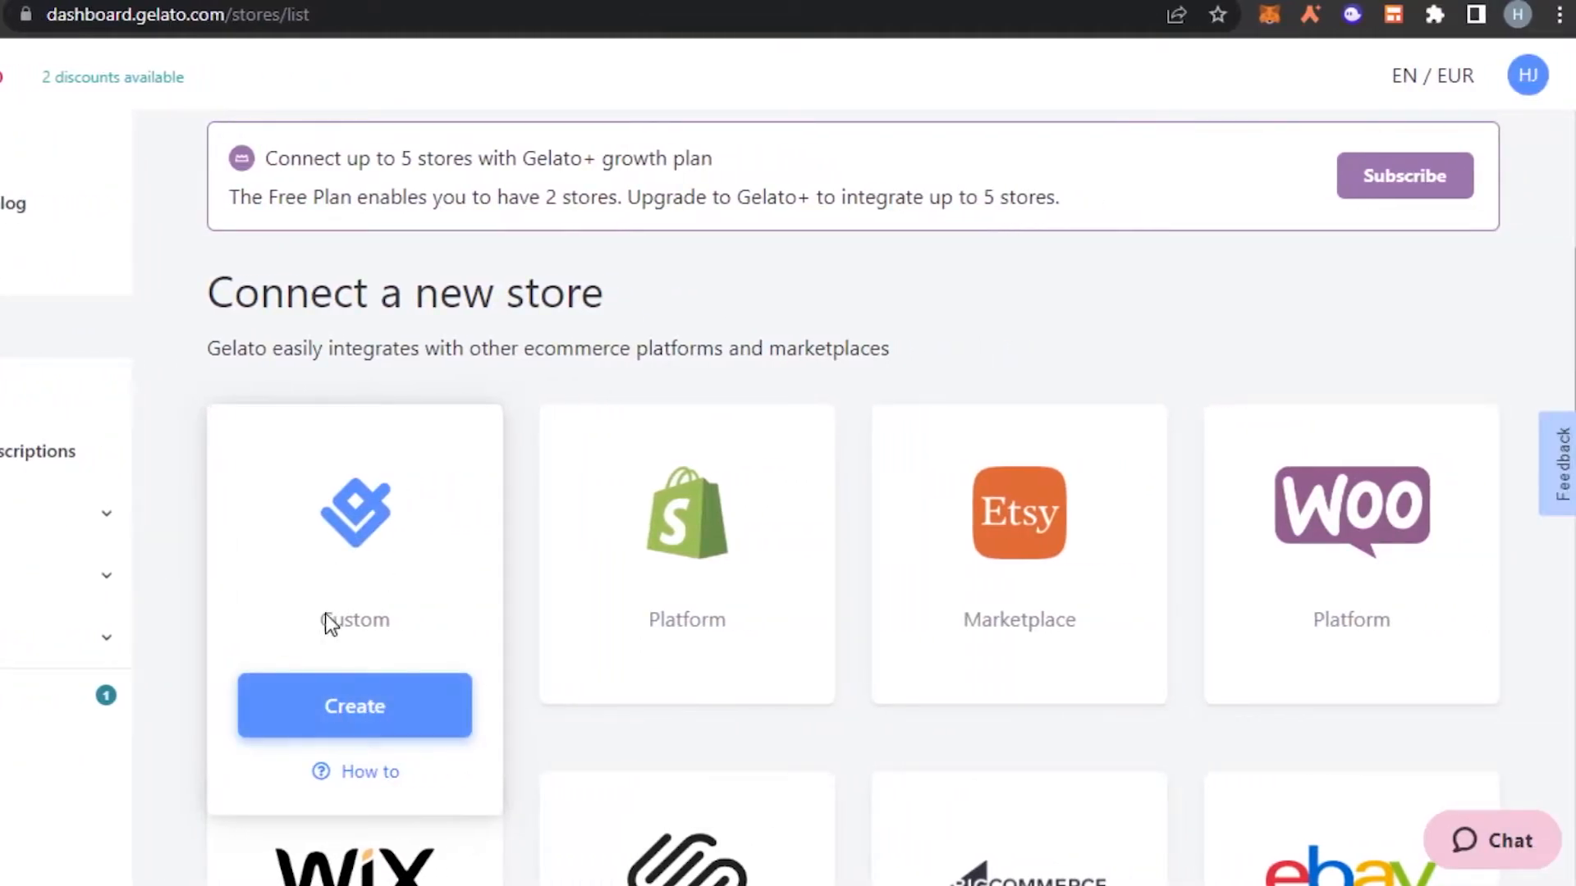
left_click(312, 720)
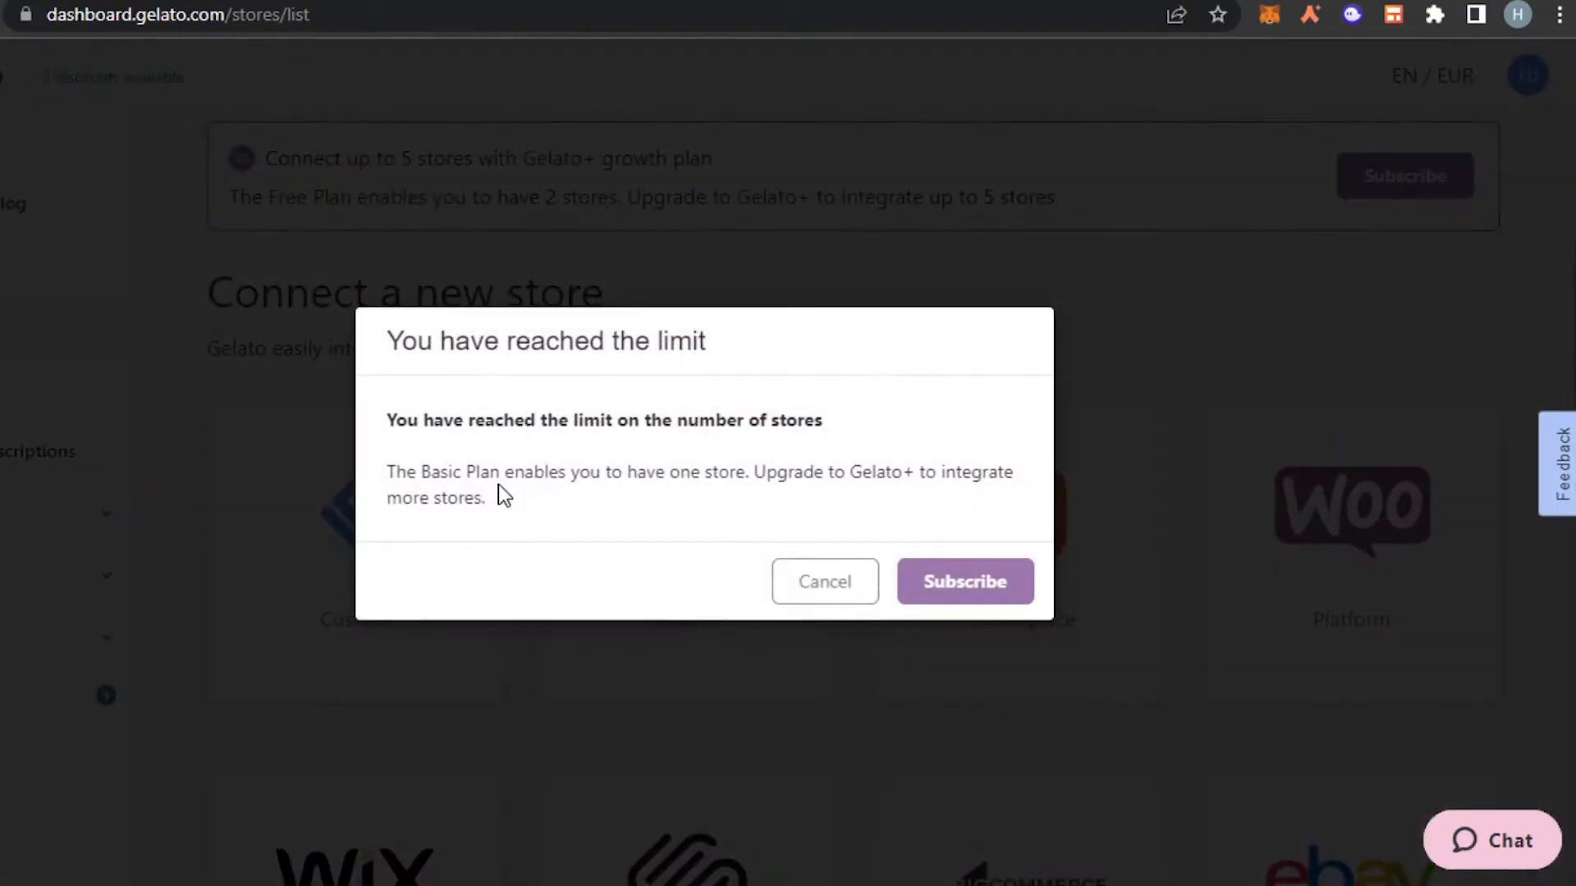
left_click(817, 589)
scroll(821, 599, "up", 5)
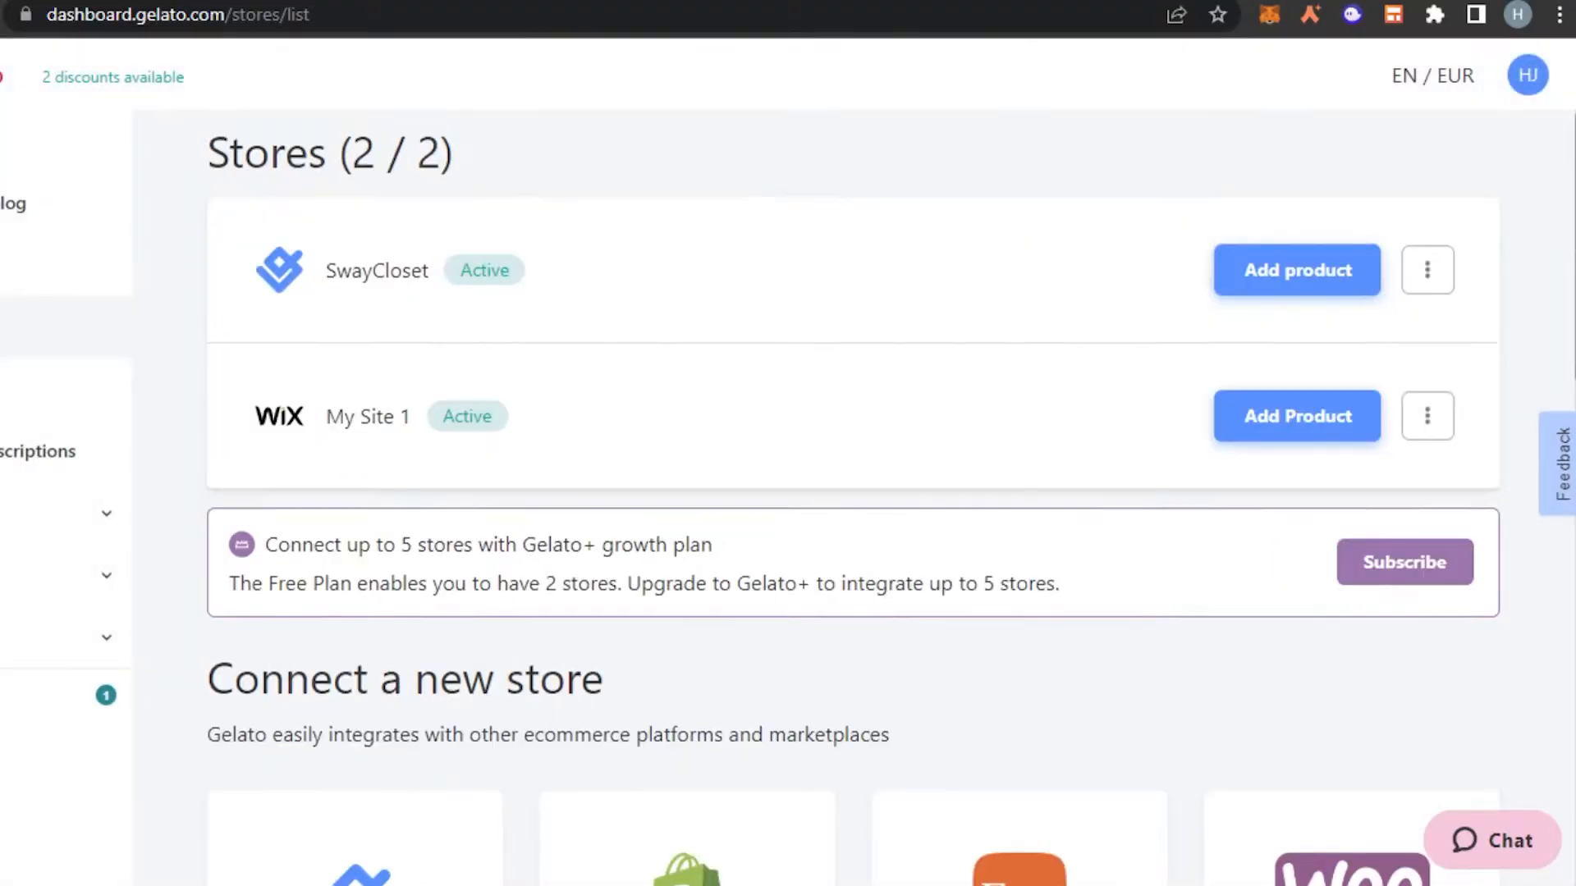
- View the SwayCloset store's details settings and return to the stores list
left_click(483, 344)
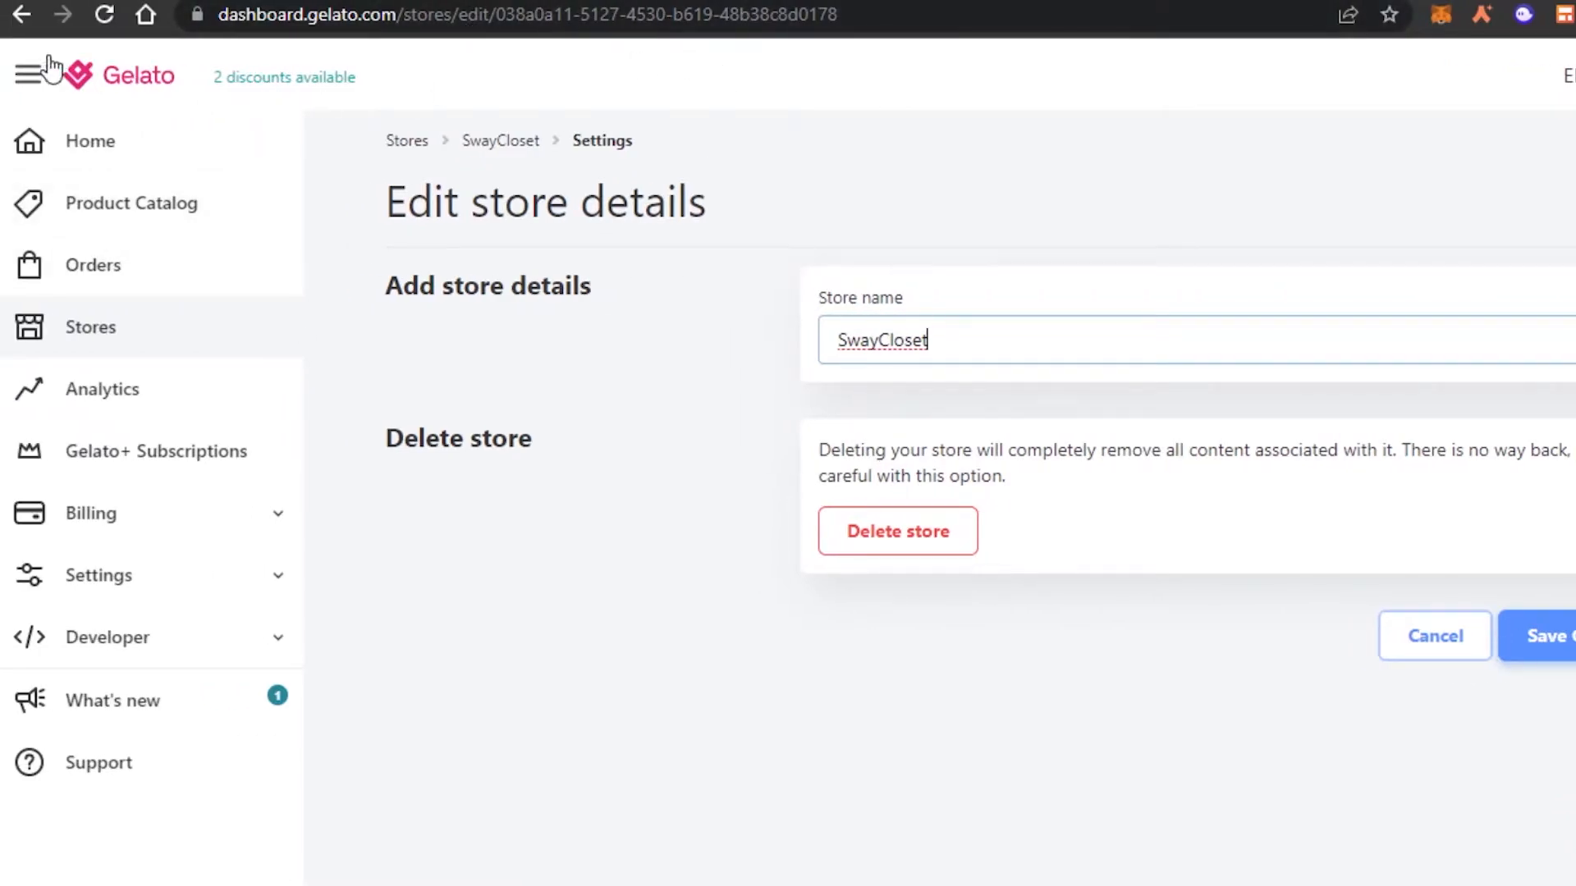
left_click(22, 17)
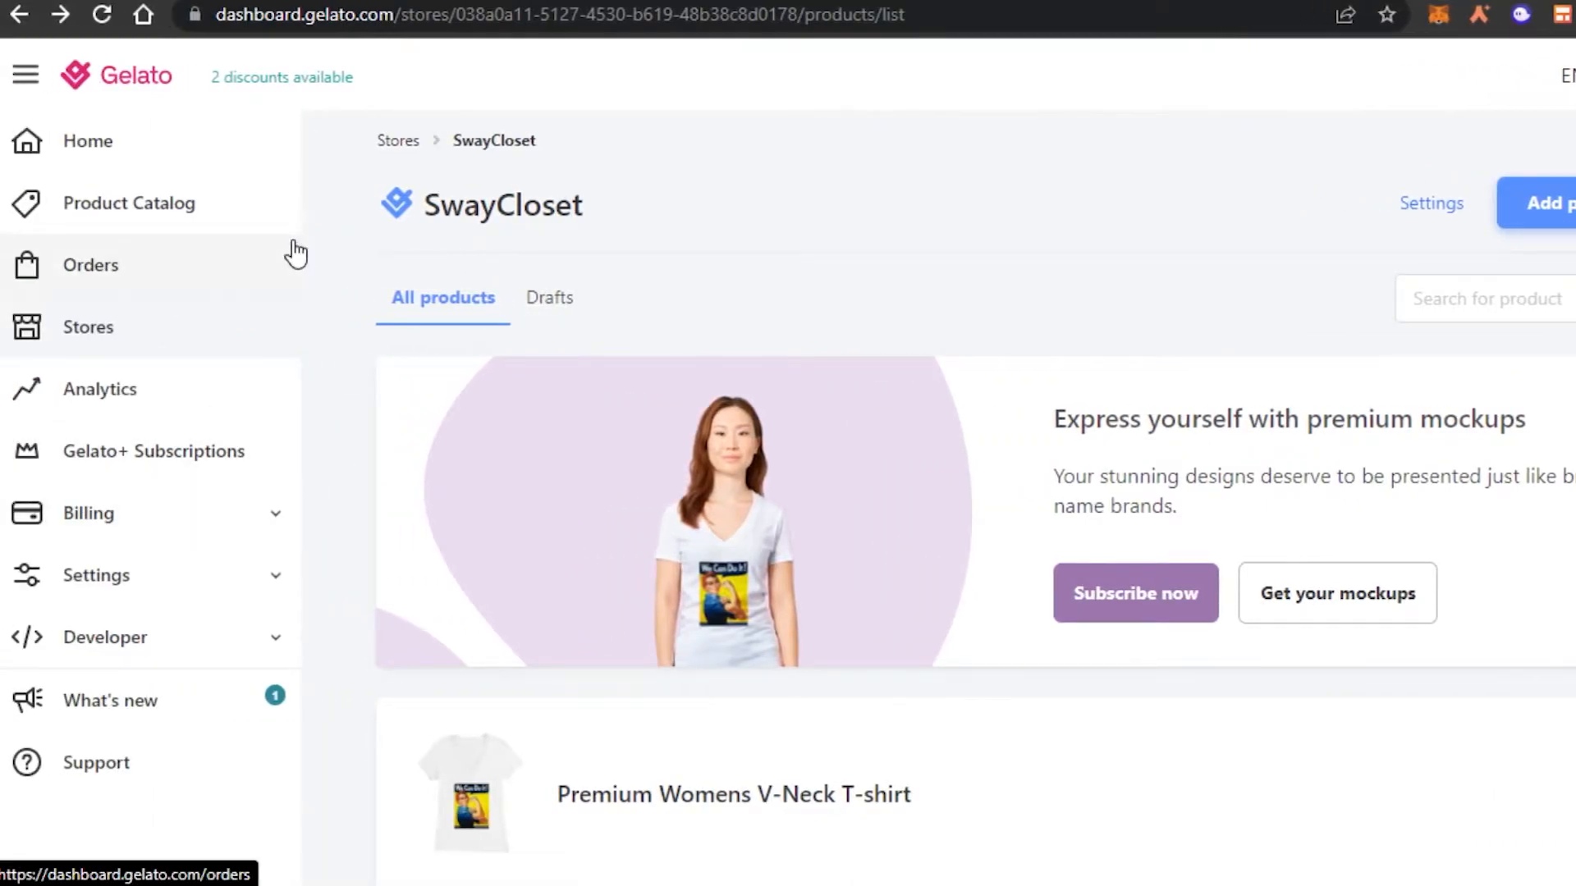
left_click(18, 15)
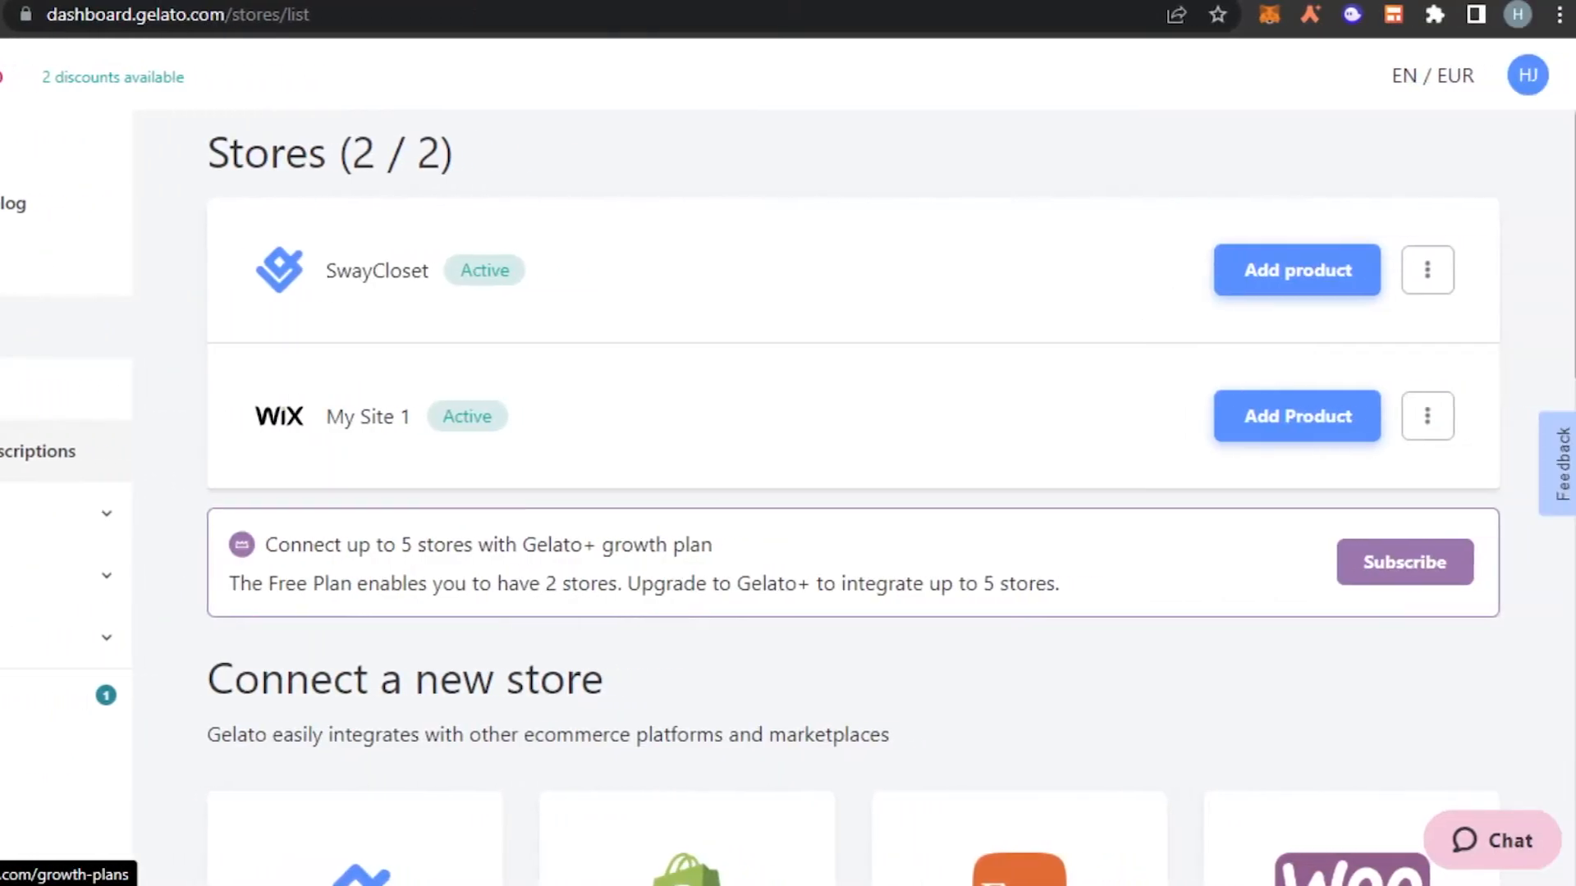
- Try to connect a Shopify store from the available platforms
scroll(853, 493, "down", 6)
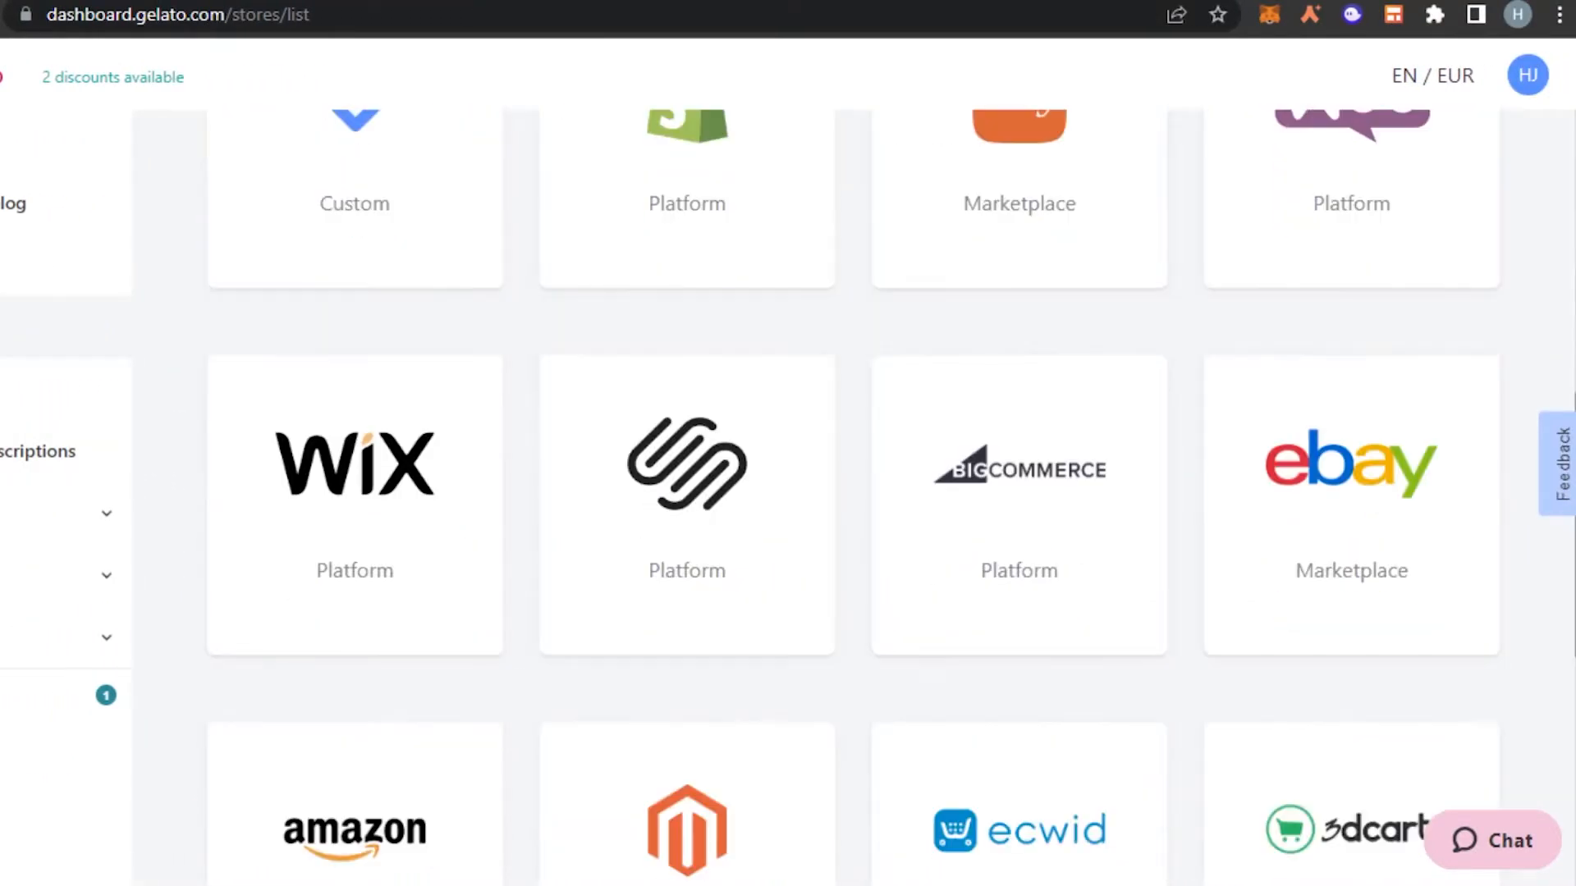
scroll(854, 493, "up", 4)
mouse_move(676, 458)
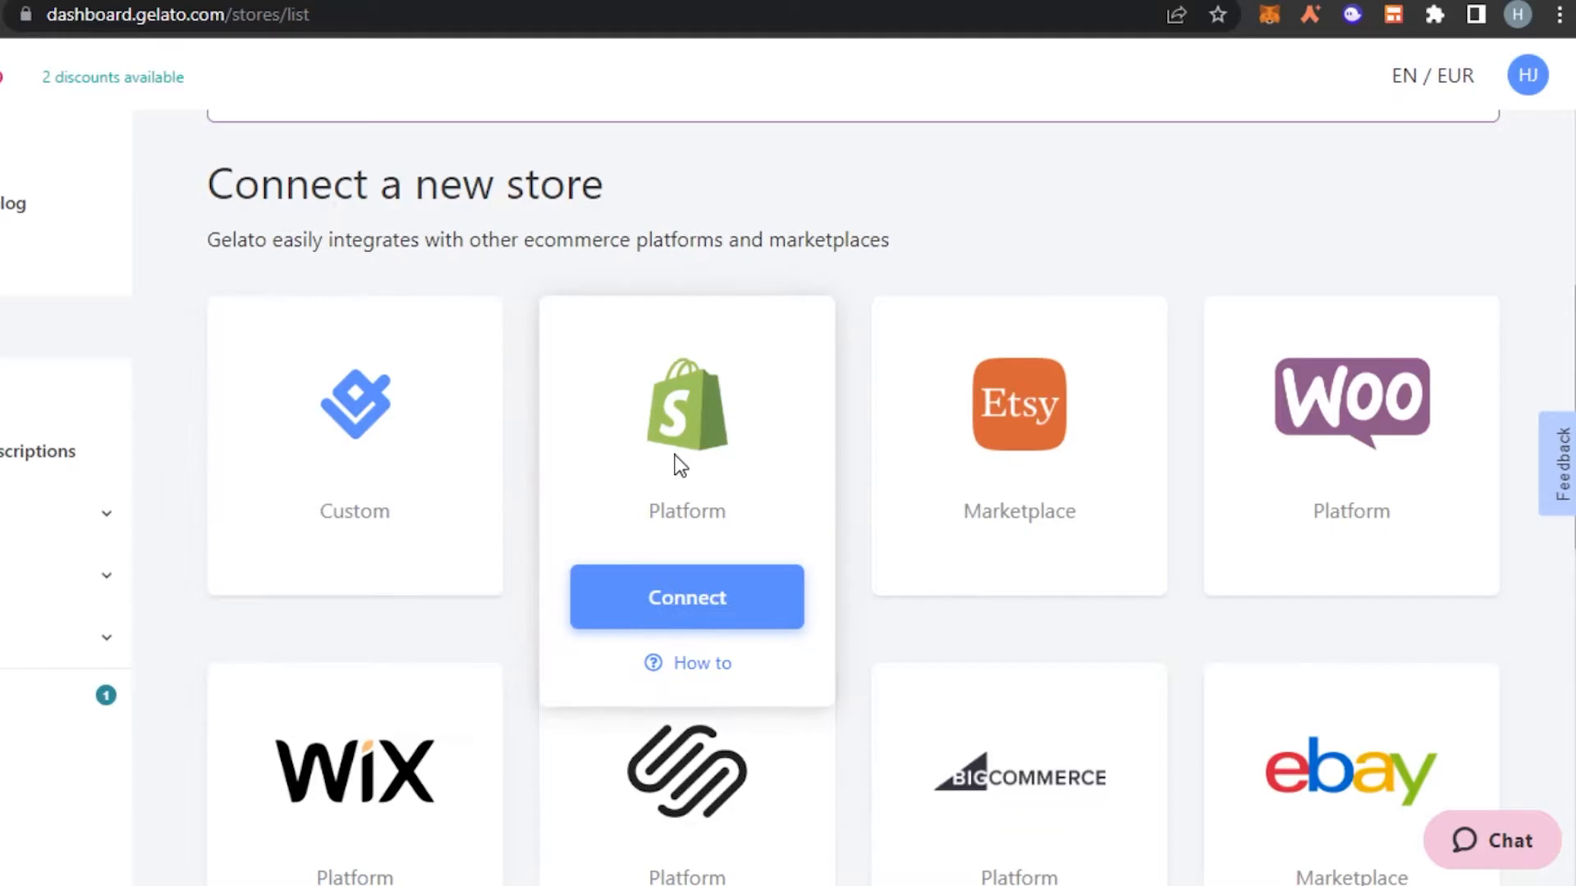
left_click(706, 598)
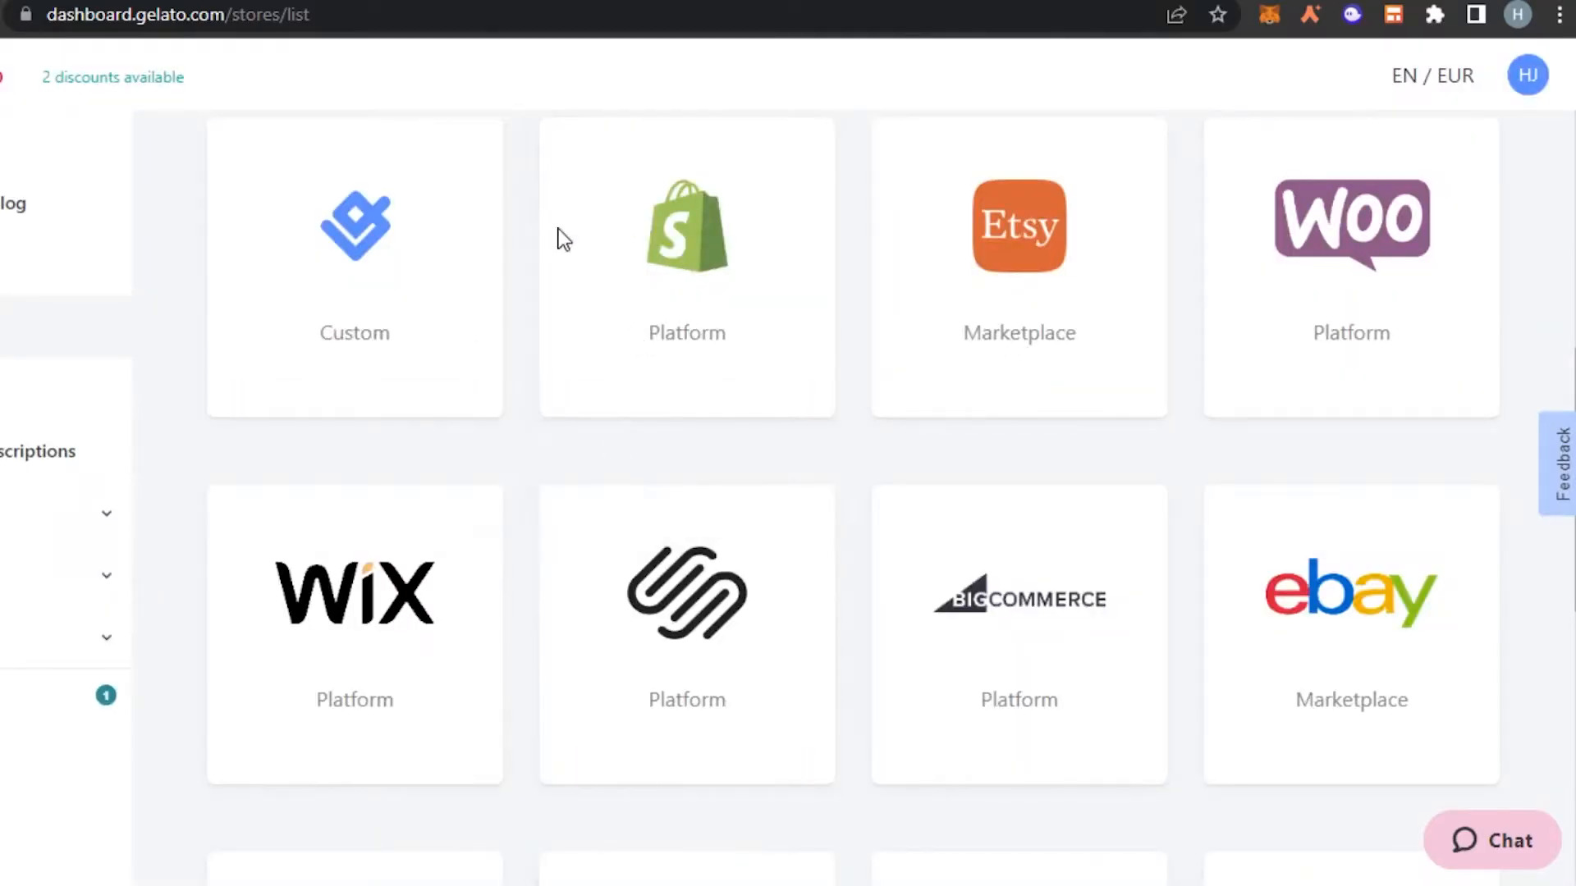
scroll(854, 493, "up", 8)
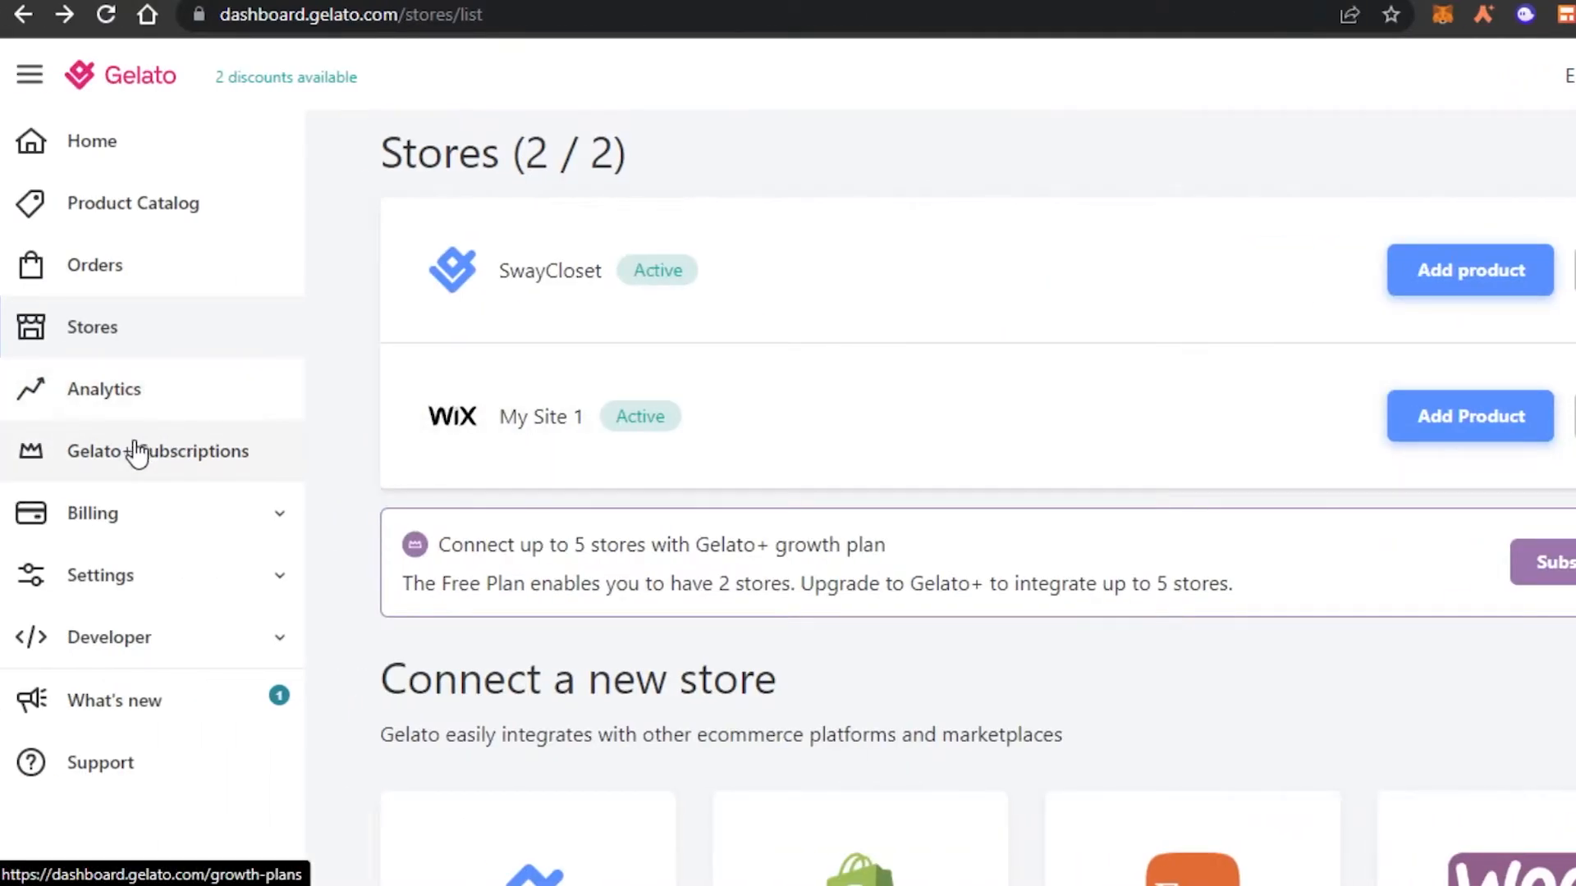
- View the billing wallets, payment methods and the new payment method form, and return to the methods page
left_click(286, 519)
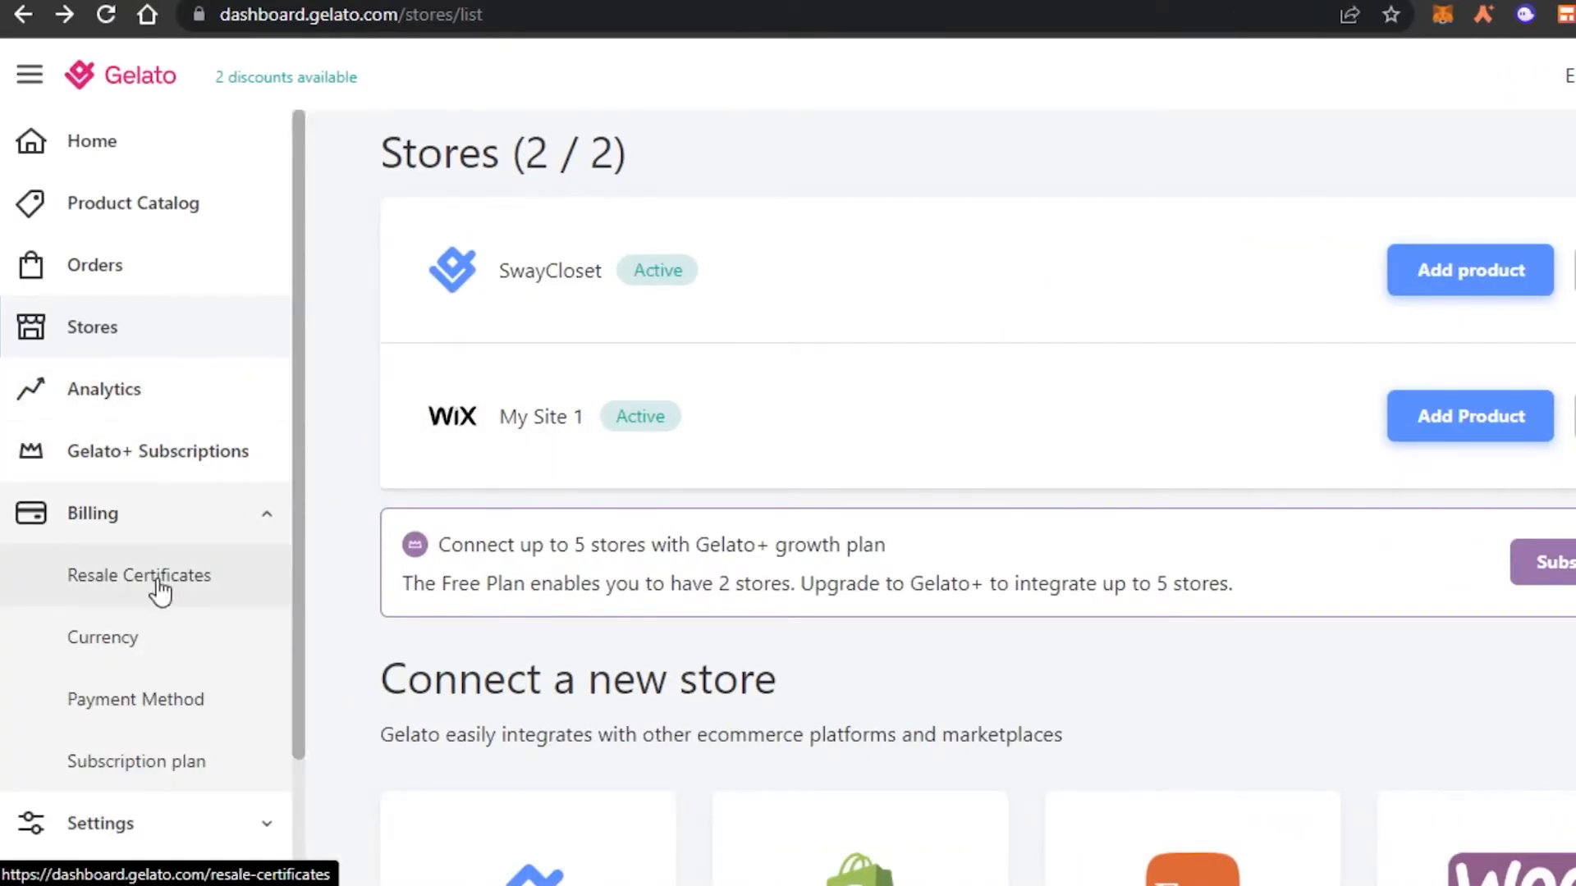
left_click(124, 714)
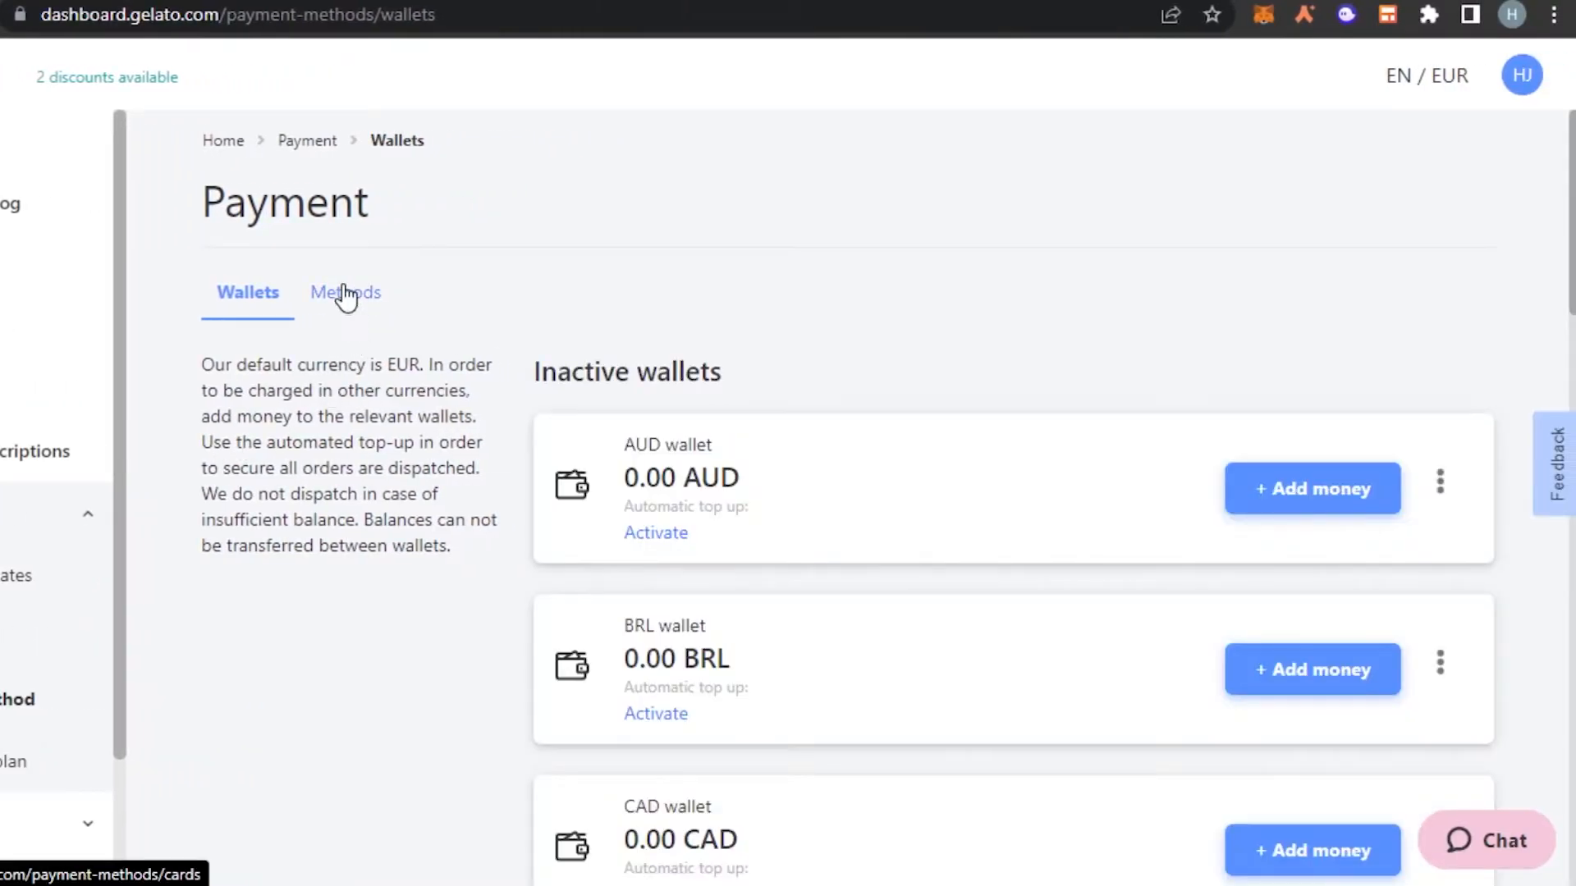
left_click(424, 292)
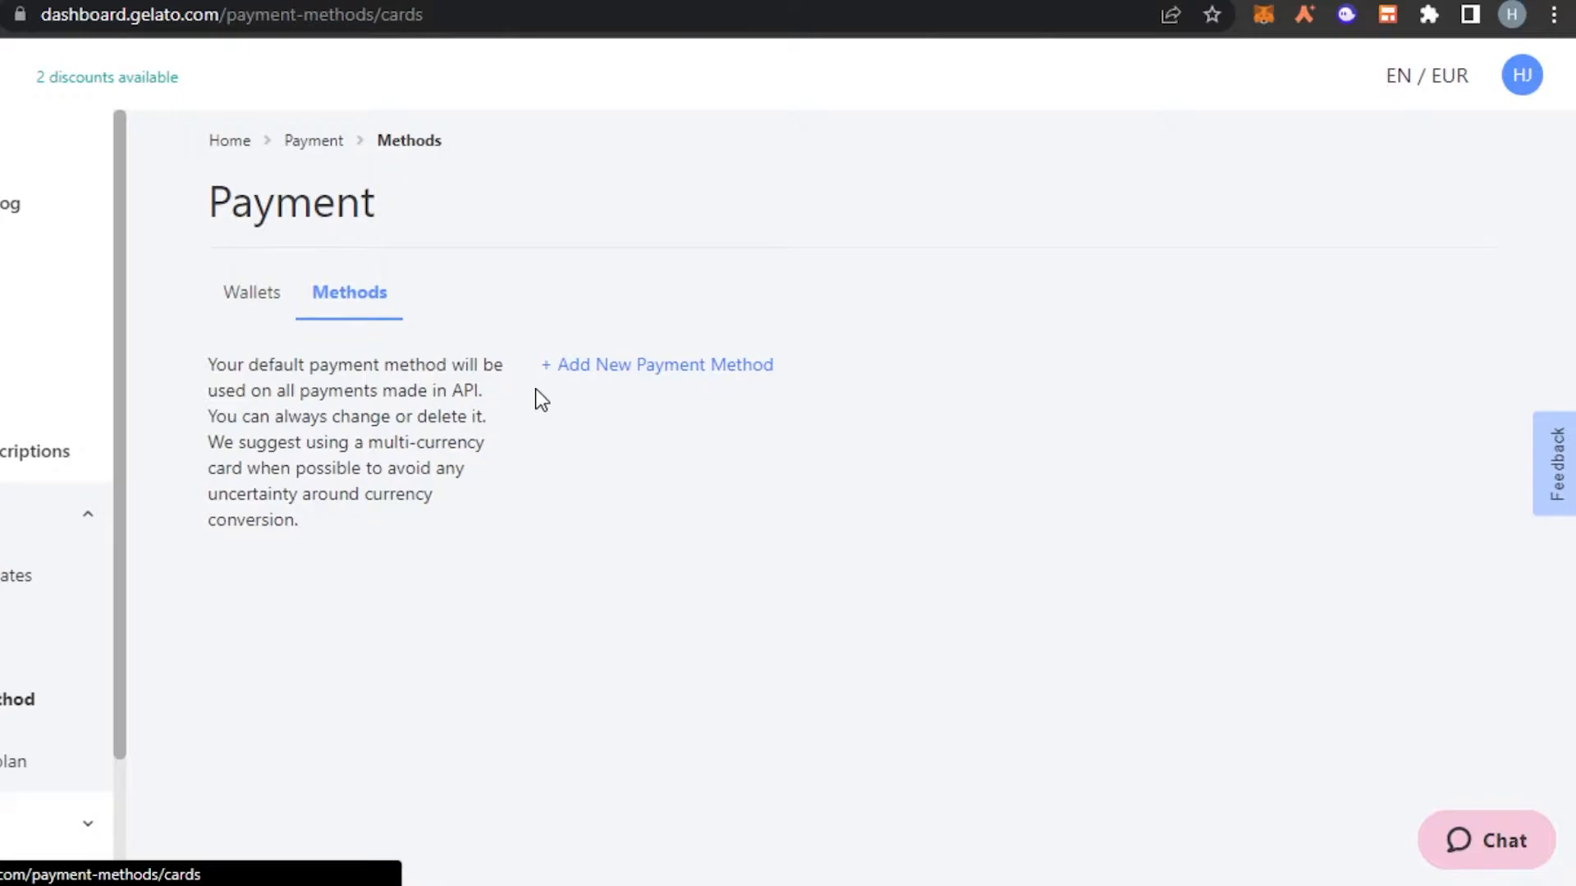
left_click(591, 366)
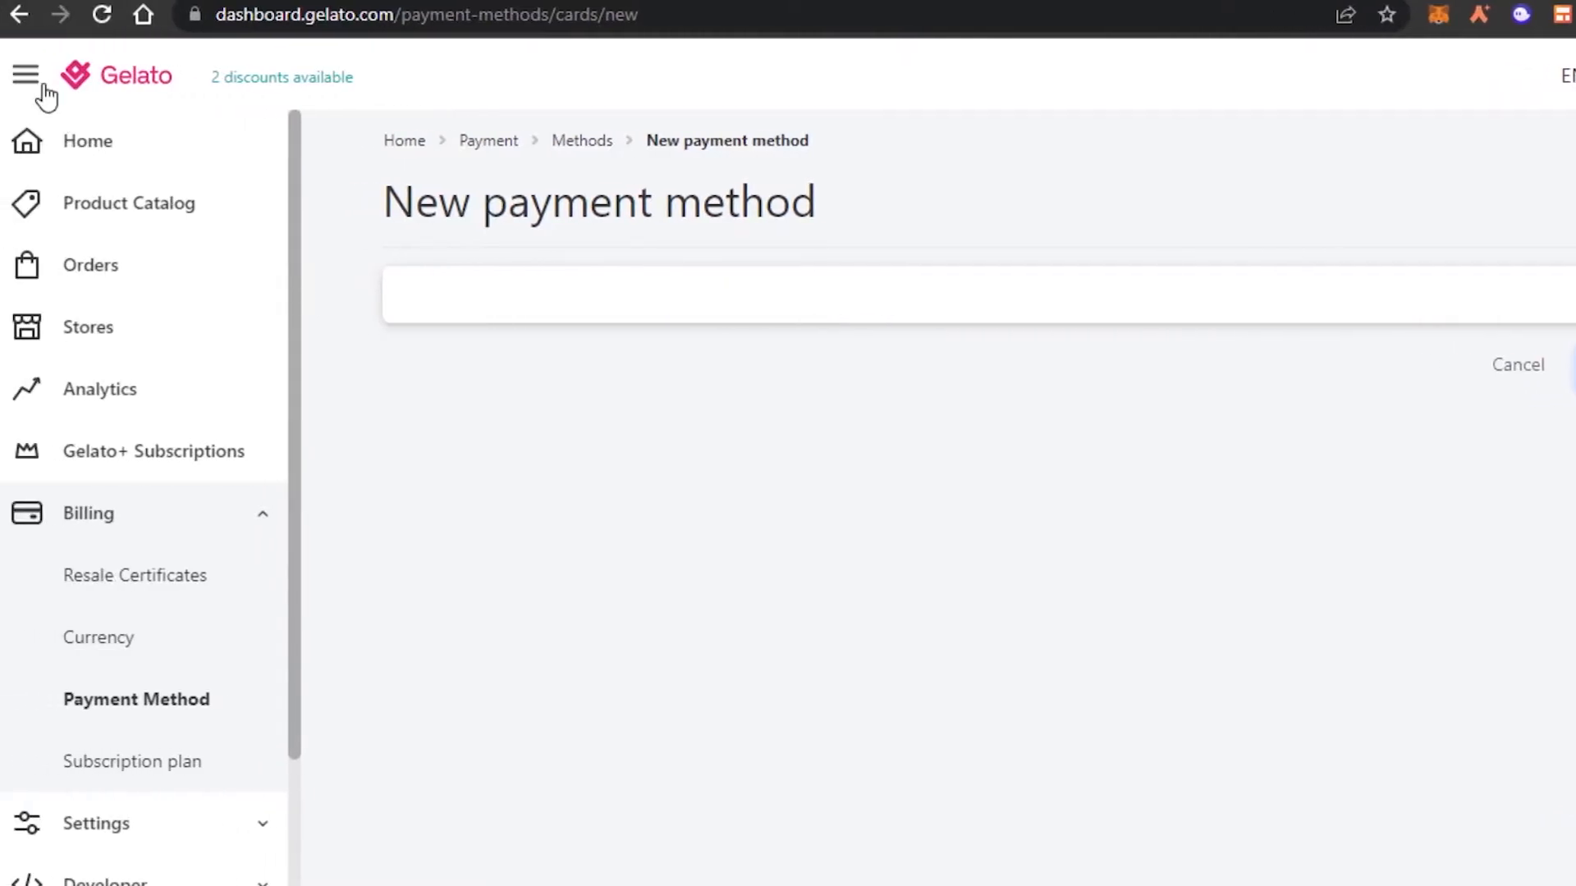
left_click(19, 15)
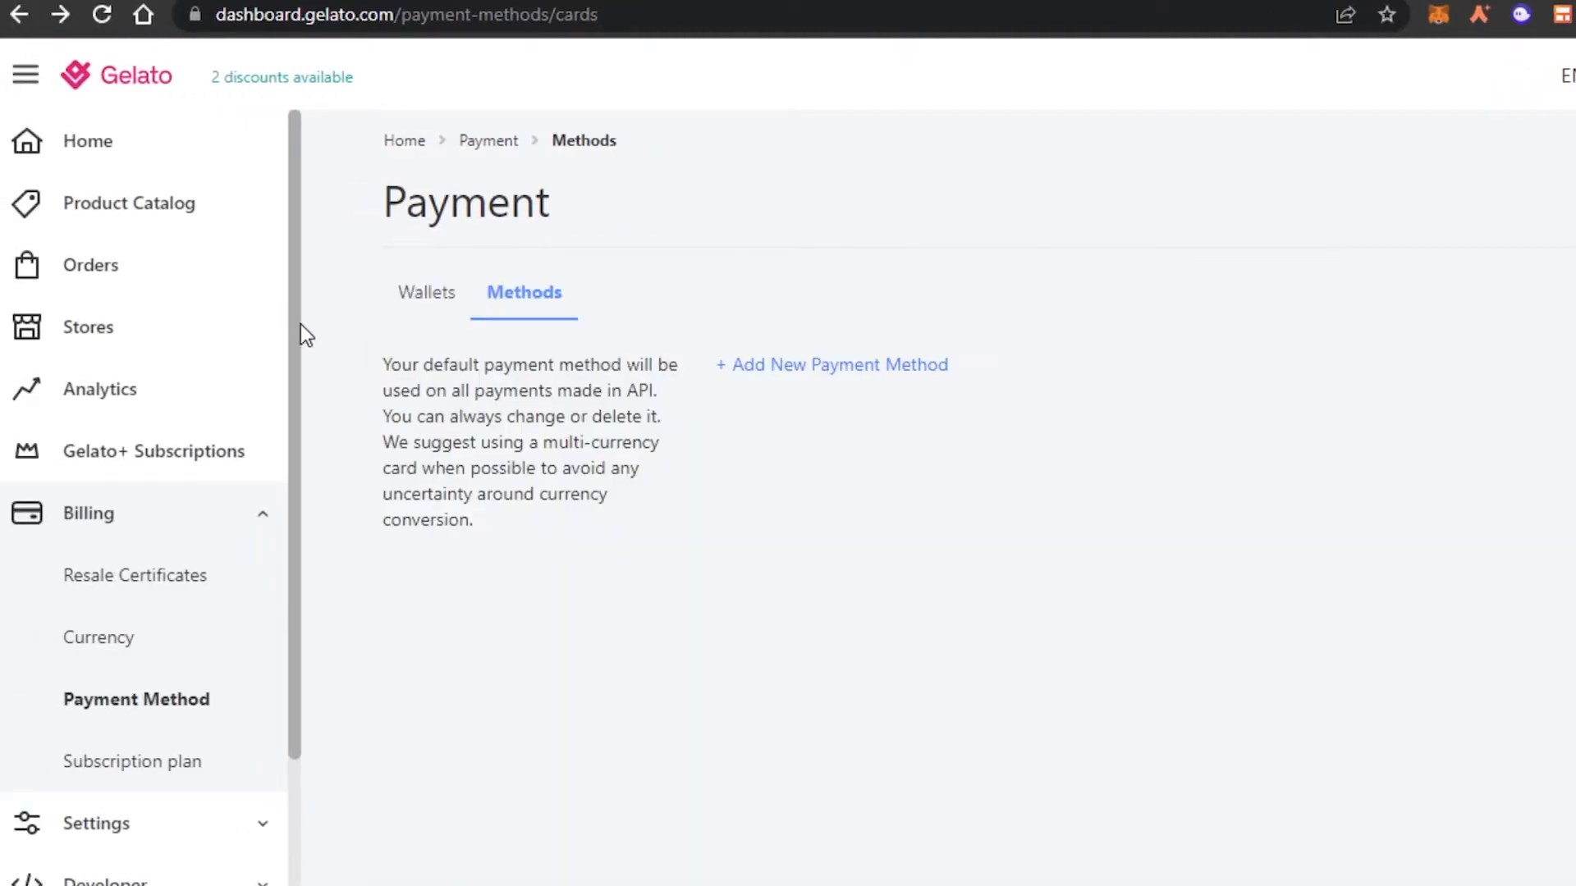
- Start adding a product to the SwayCloset store and choose the Men's clothing category
left_click_drag(296, 337, 293, 484)
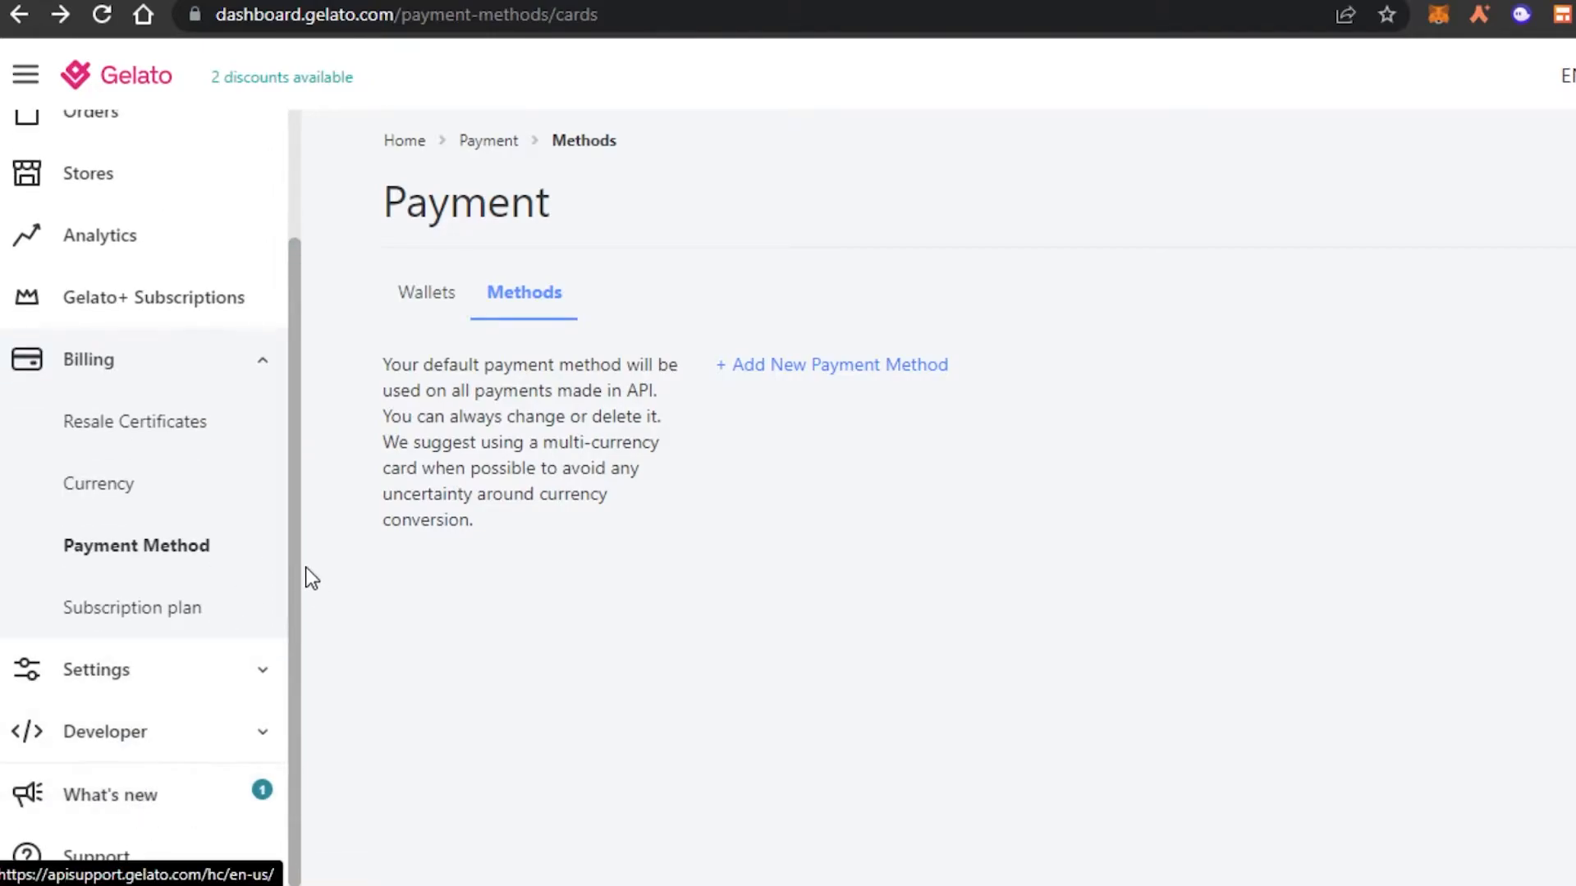
left_click_drag(296, 526, 288, 324)
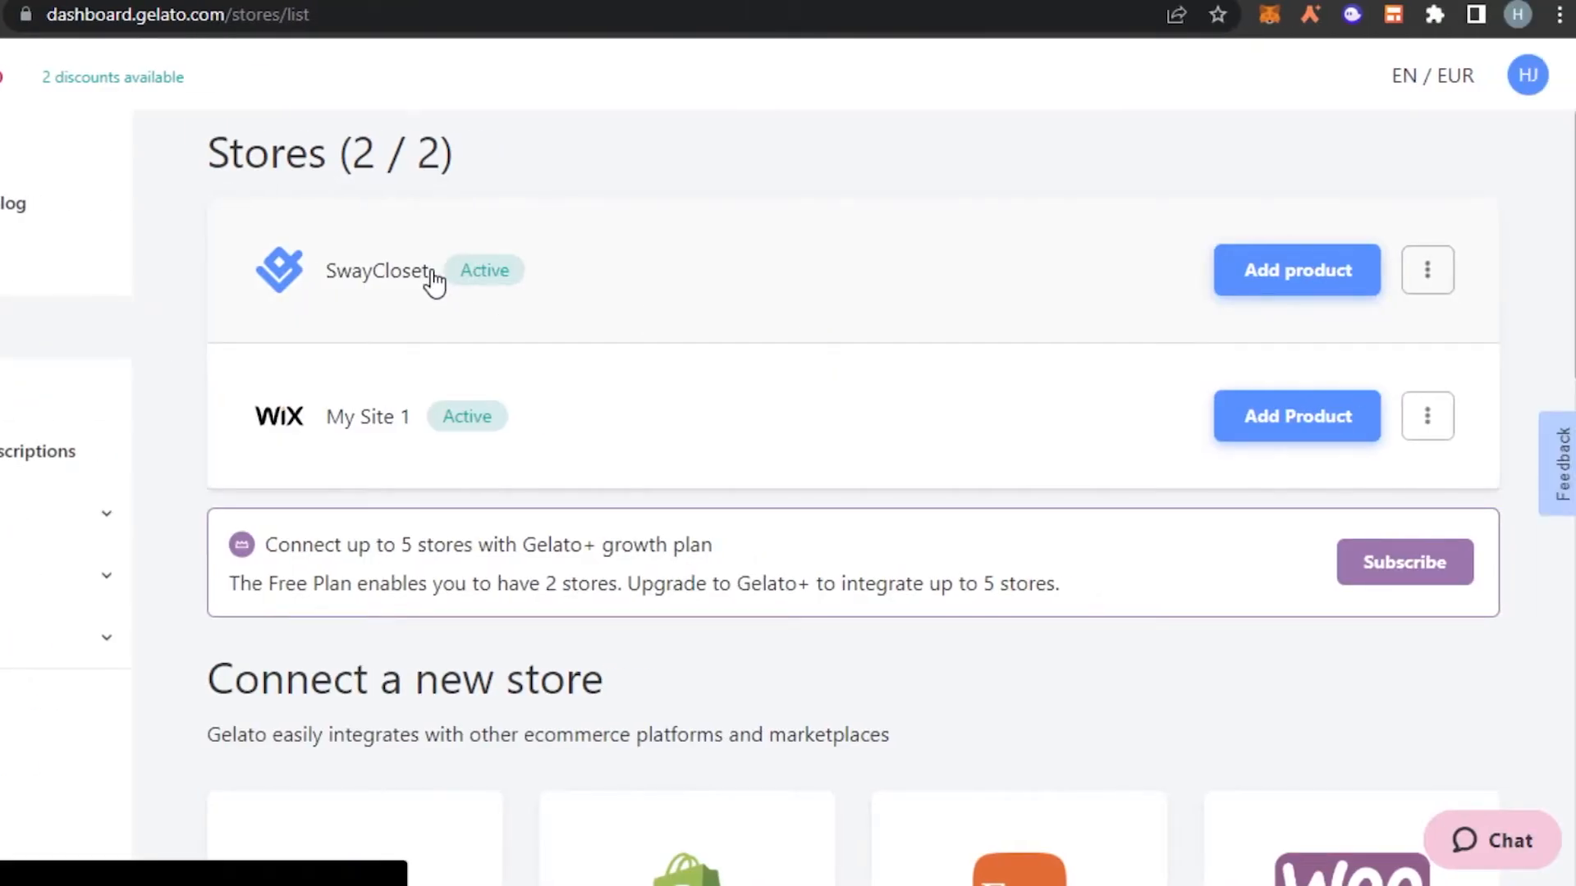
left_click(431, 275)
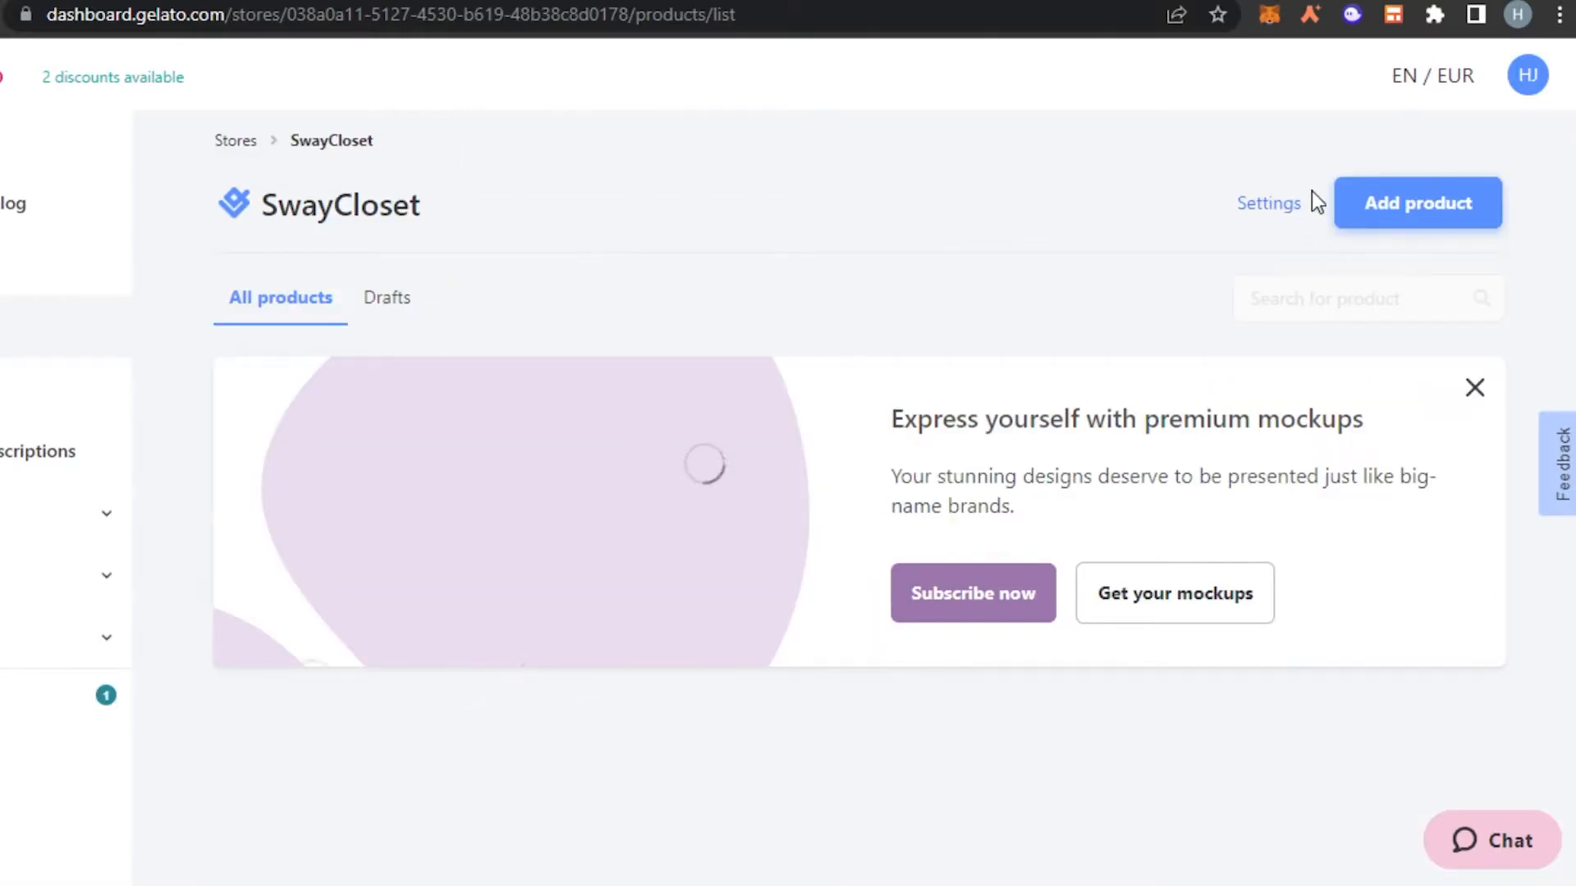
left_click(1420, 201)
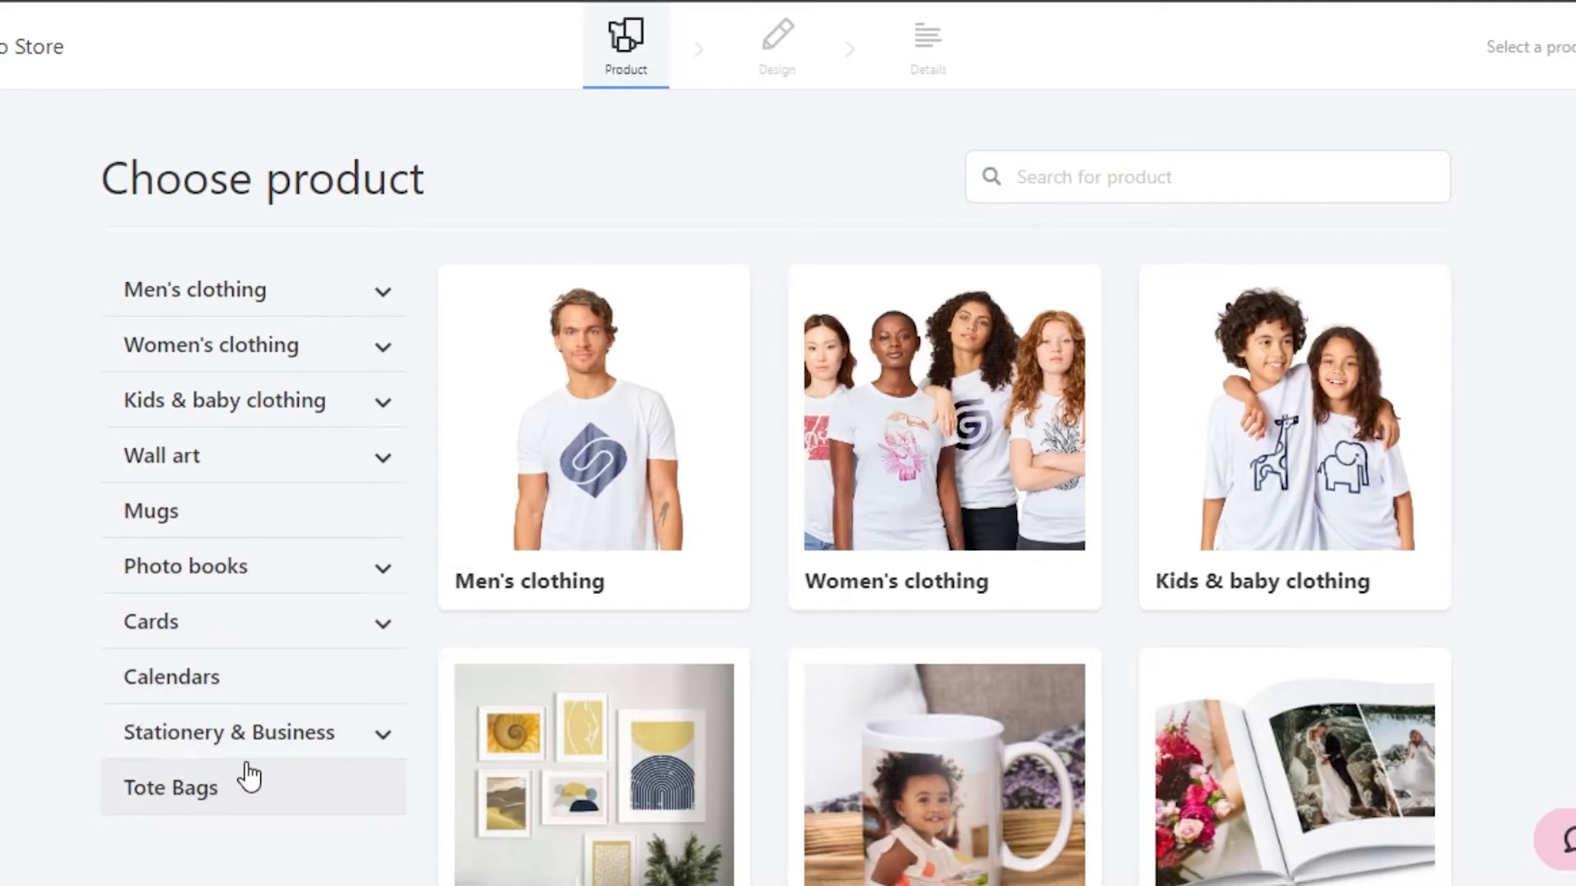
left_click(227, 289)
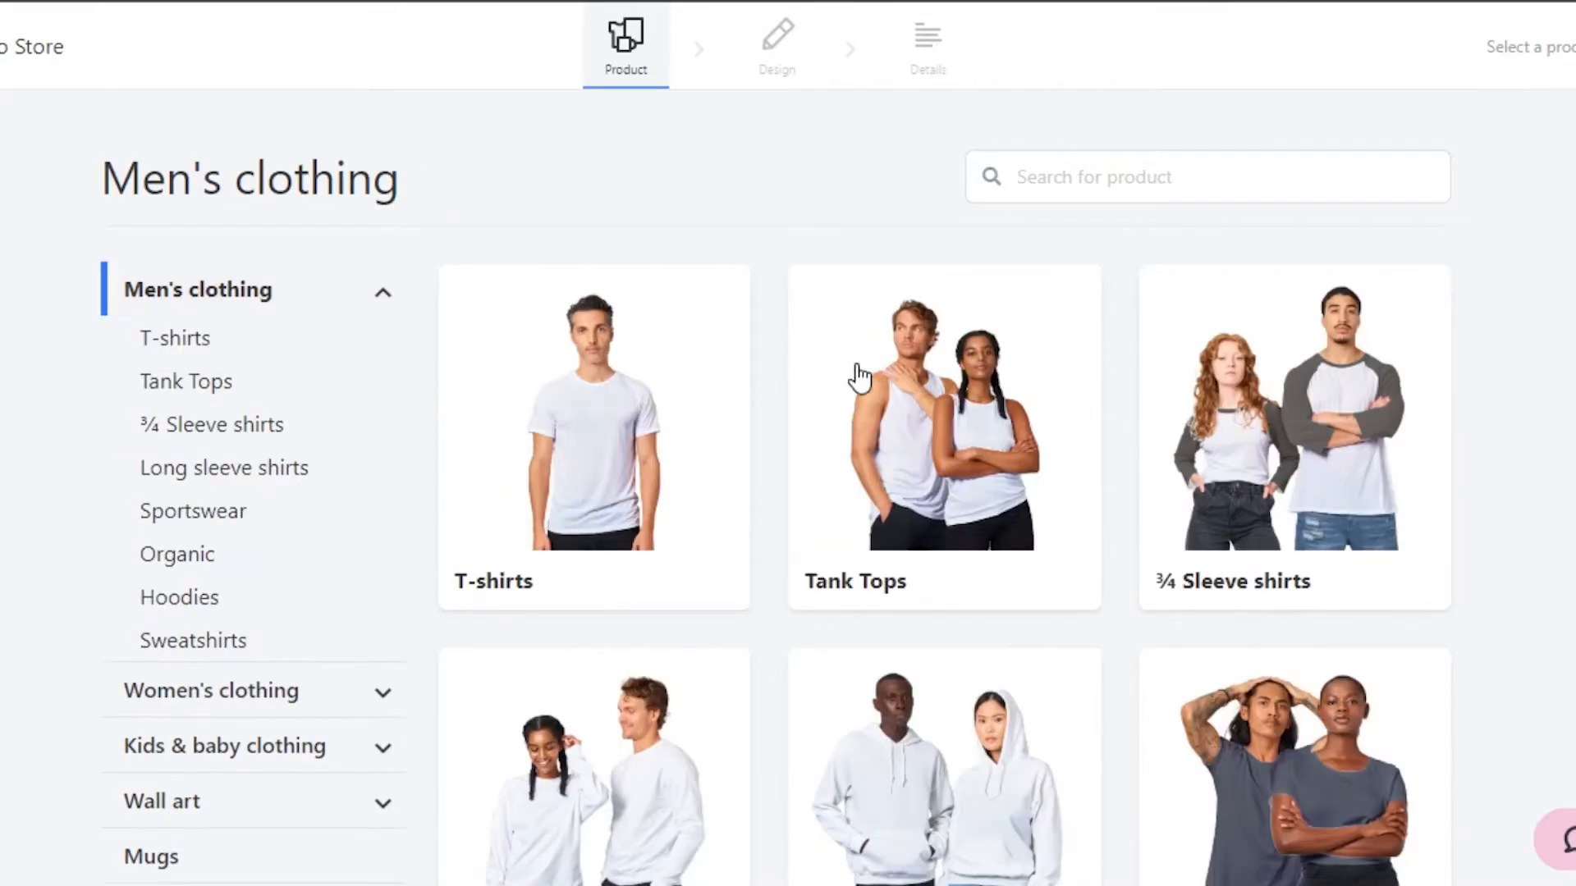
- Browse the Men's clothing categories and choose T-shirts
scroll(944, 484, "down", 3)
scroll(944, 484, "down", 1)
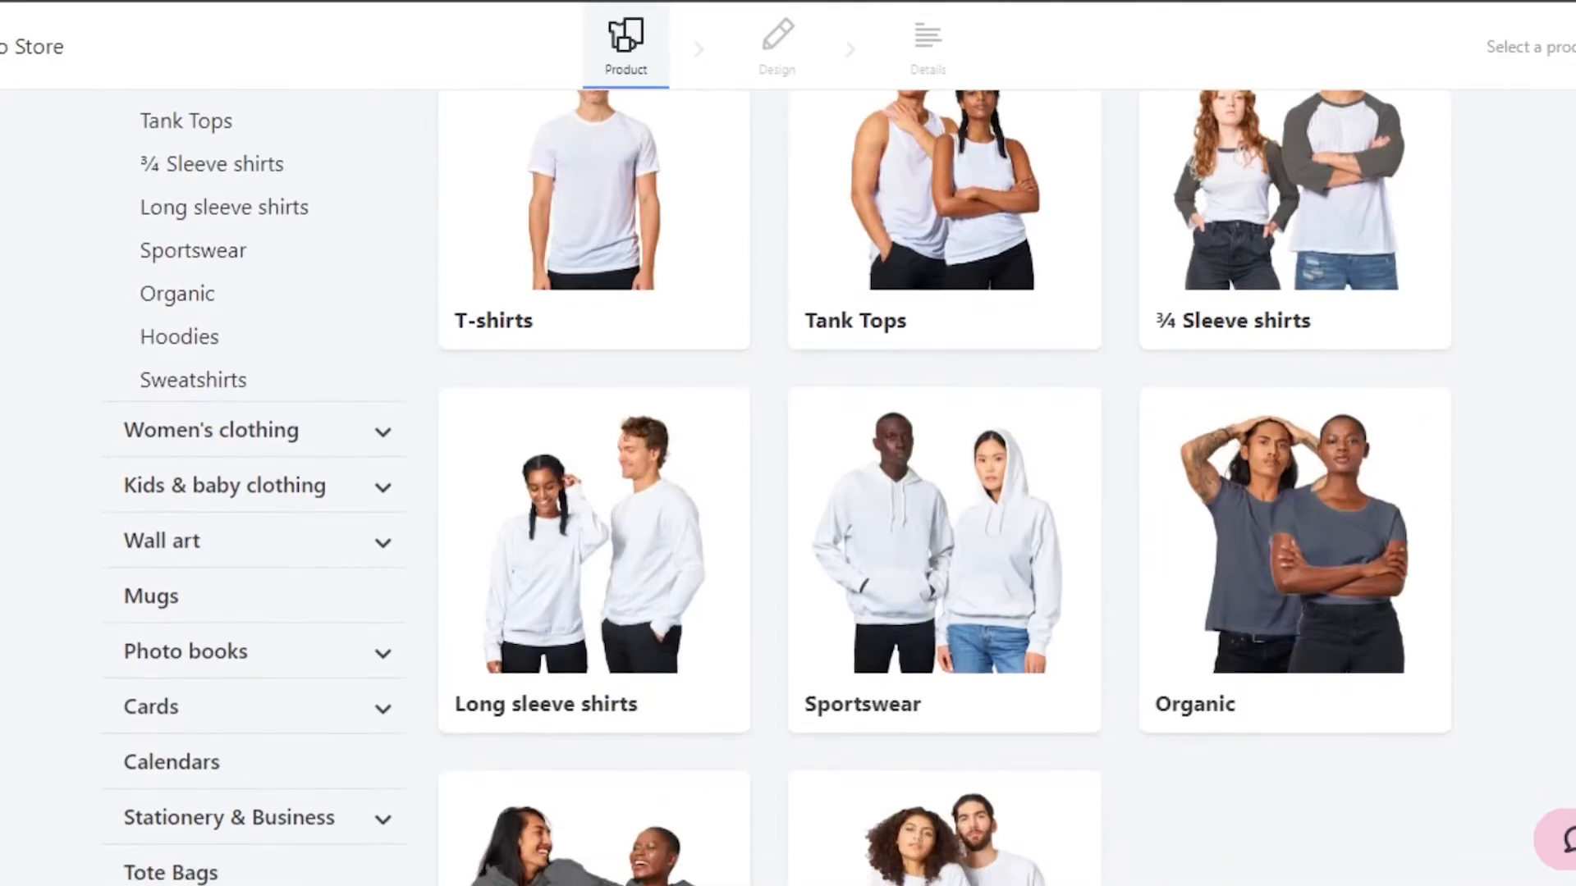
scroll(944, 484, "up", 2)
scroll(944, 484, "down", 1)
scroll(944, 484, "down", 3)
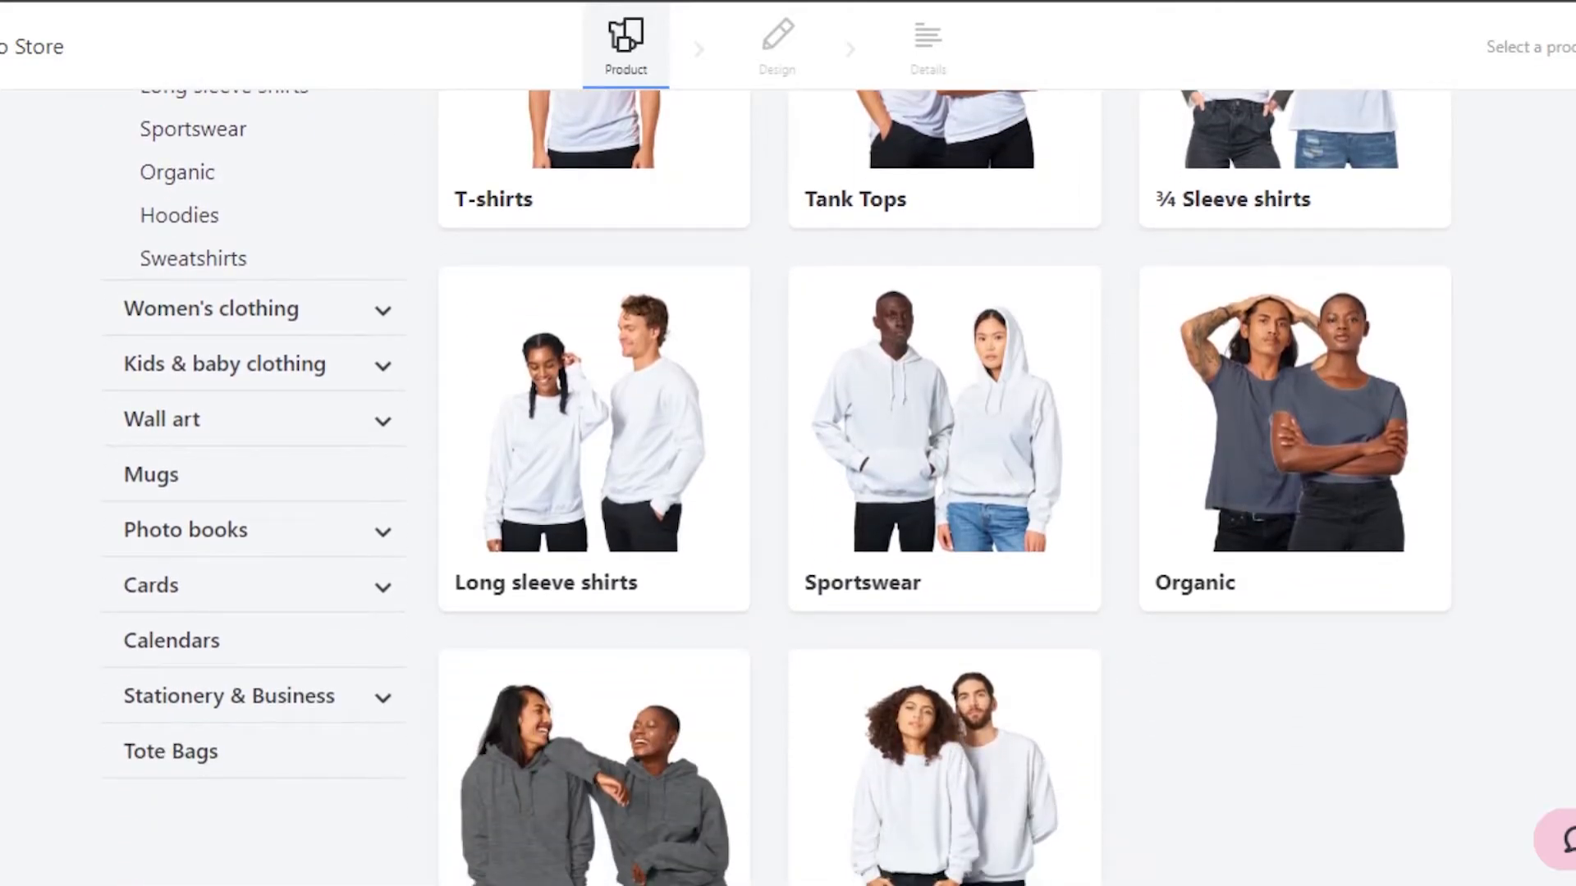
scroll(944, 485, "down", 3)
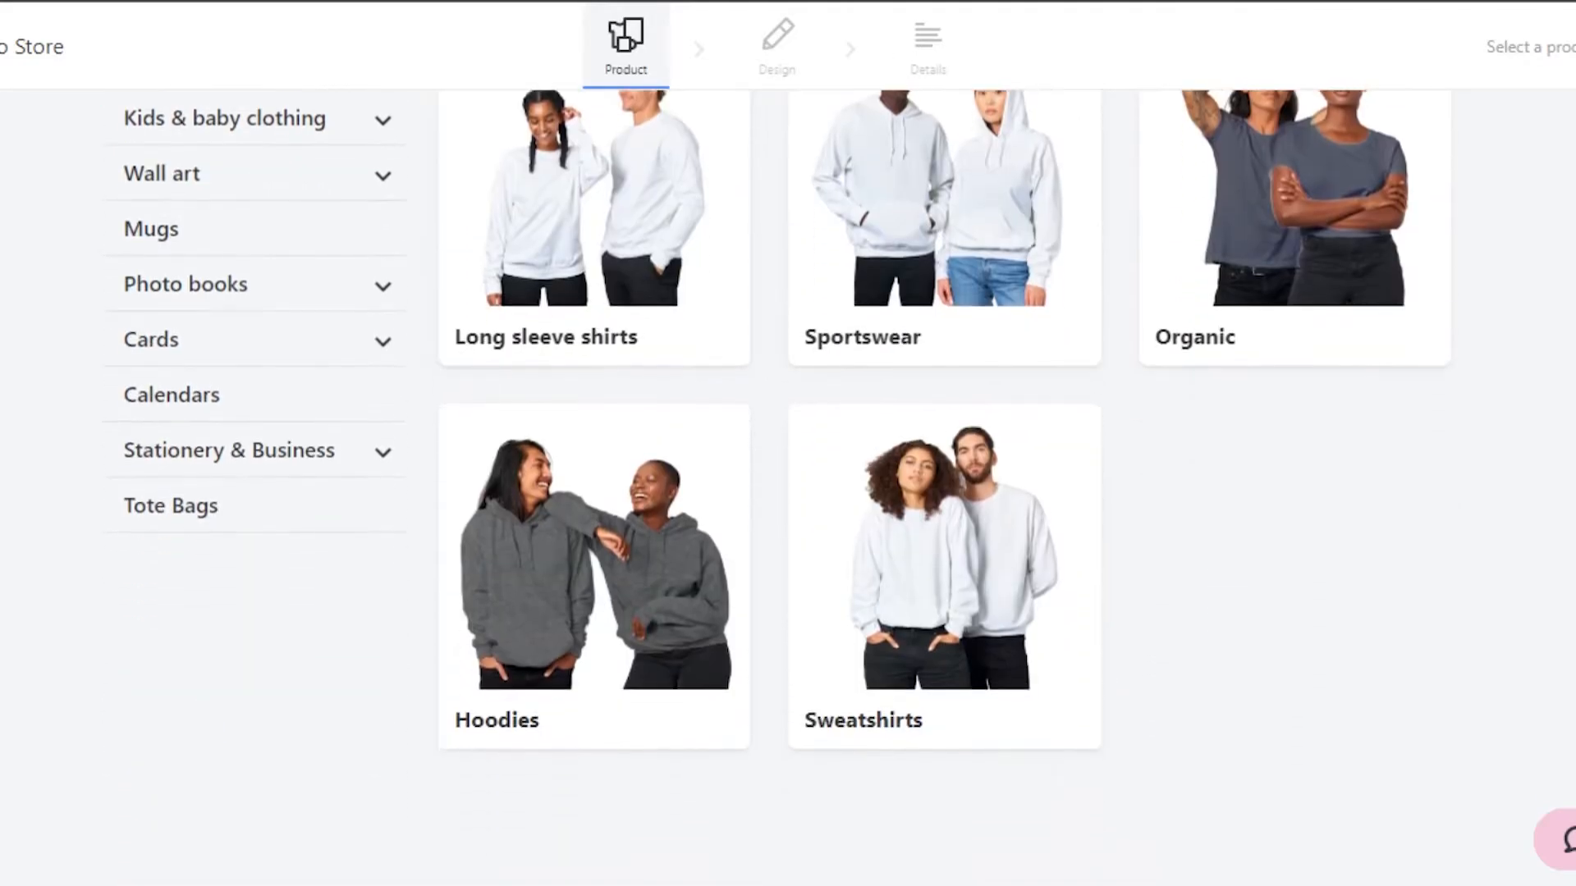
scroll(776, 487, "up", 5)
scroll(776, 487, "down", 4)
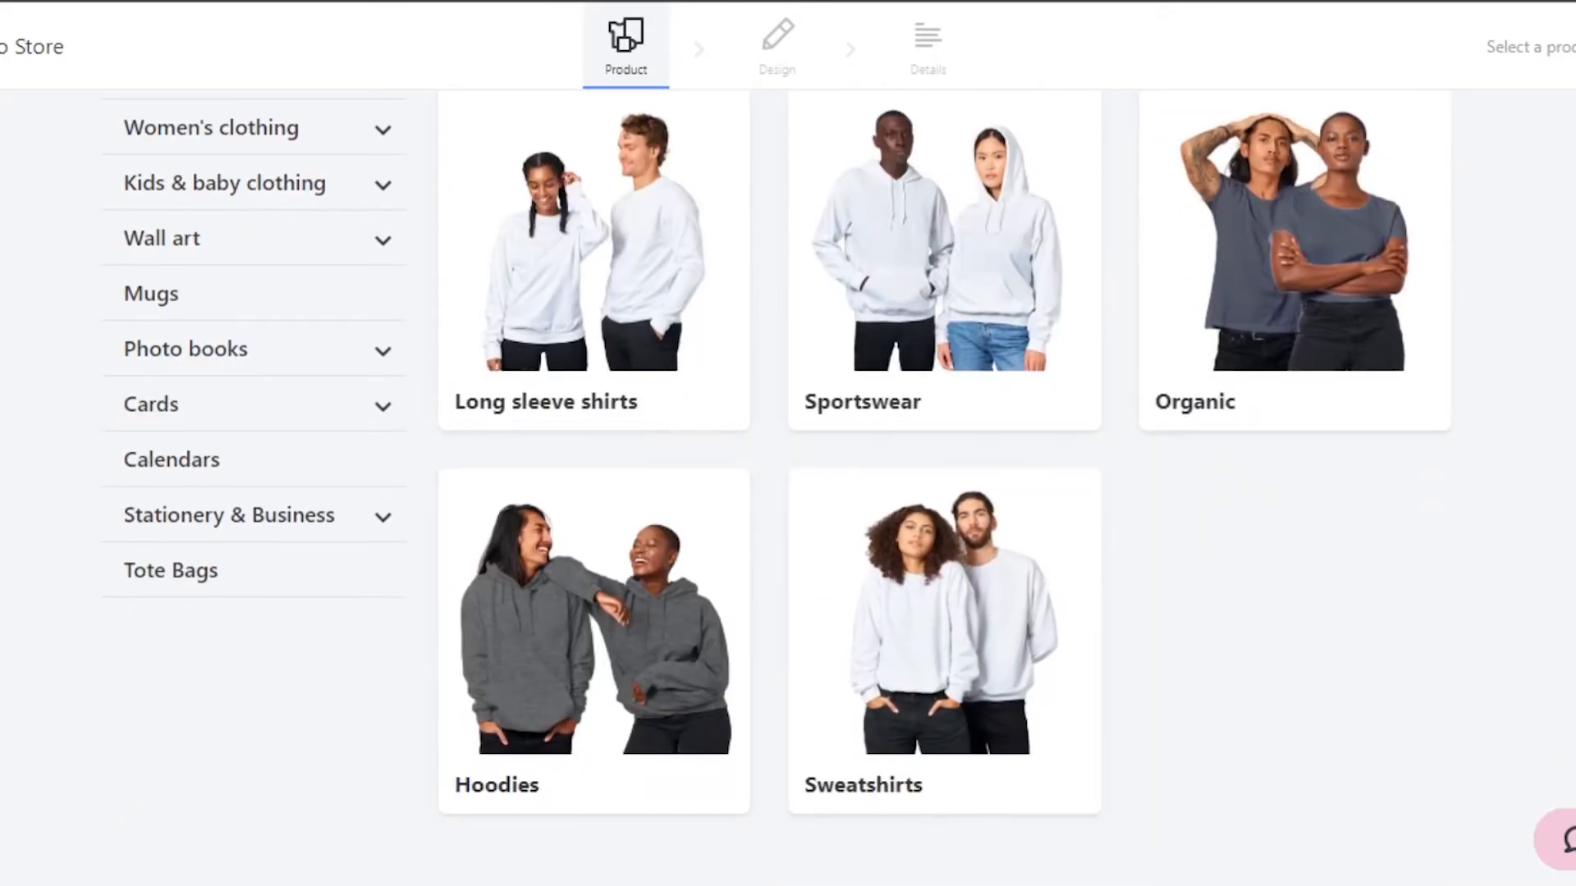
scroll(545, 247, "up", 5)
left_click(628, 264)
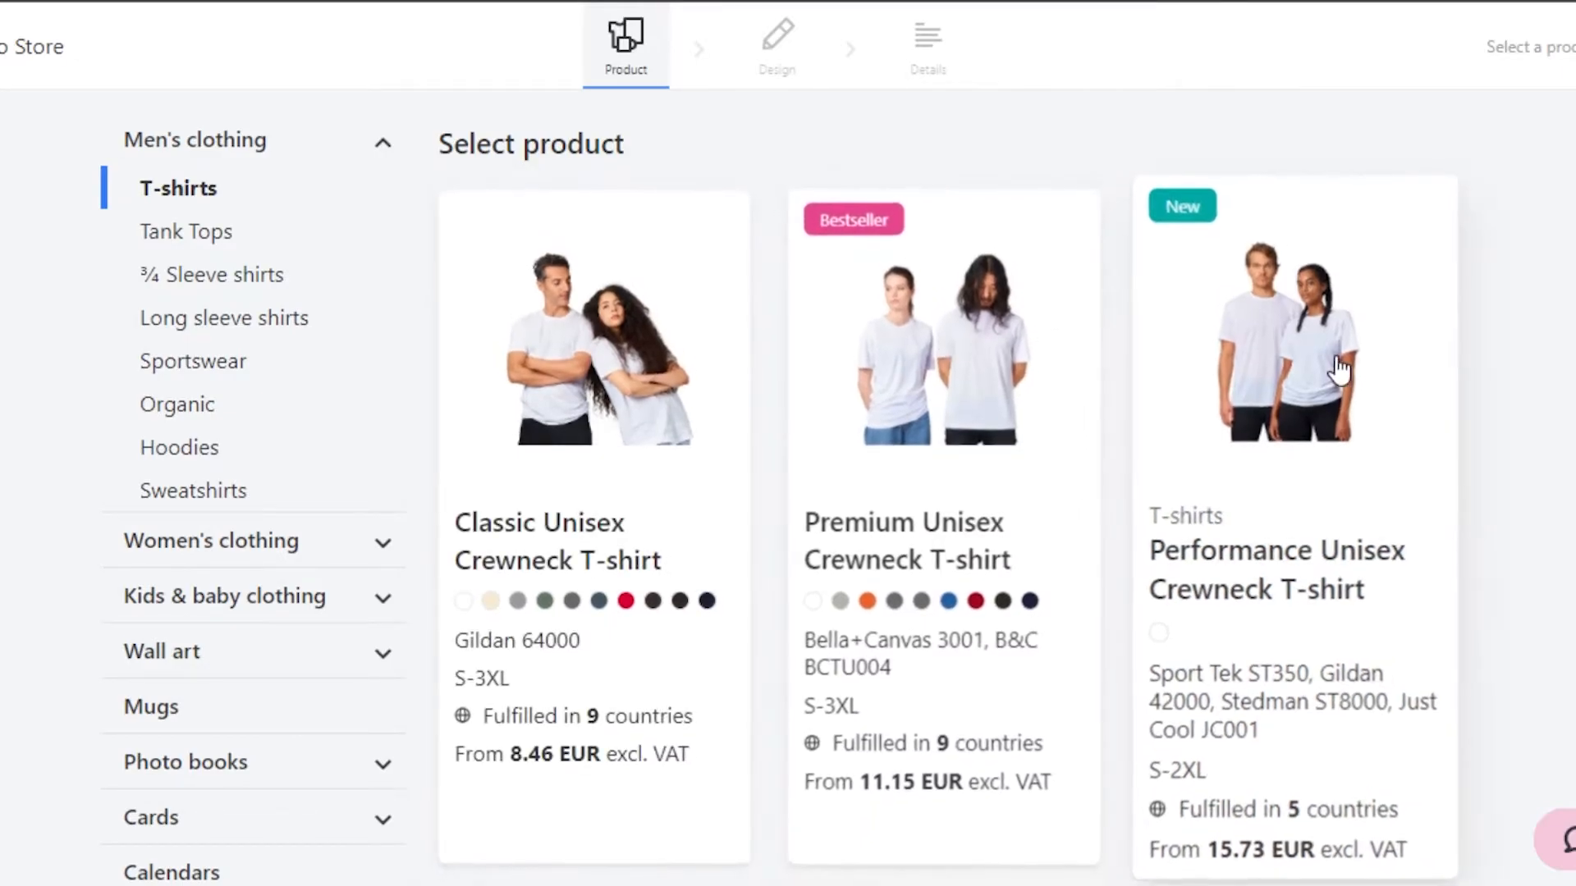
- Browse the T-shirt models and choose the Classic Unisex Crewneck T-shirt for the design
scroll(944, 493, "down", 6)
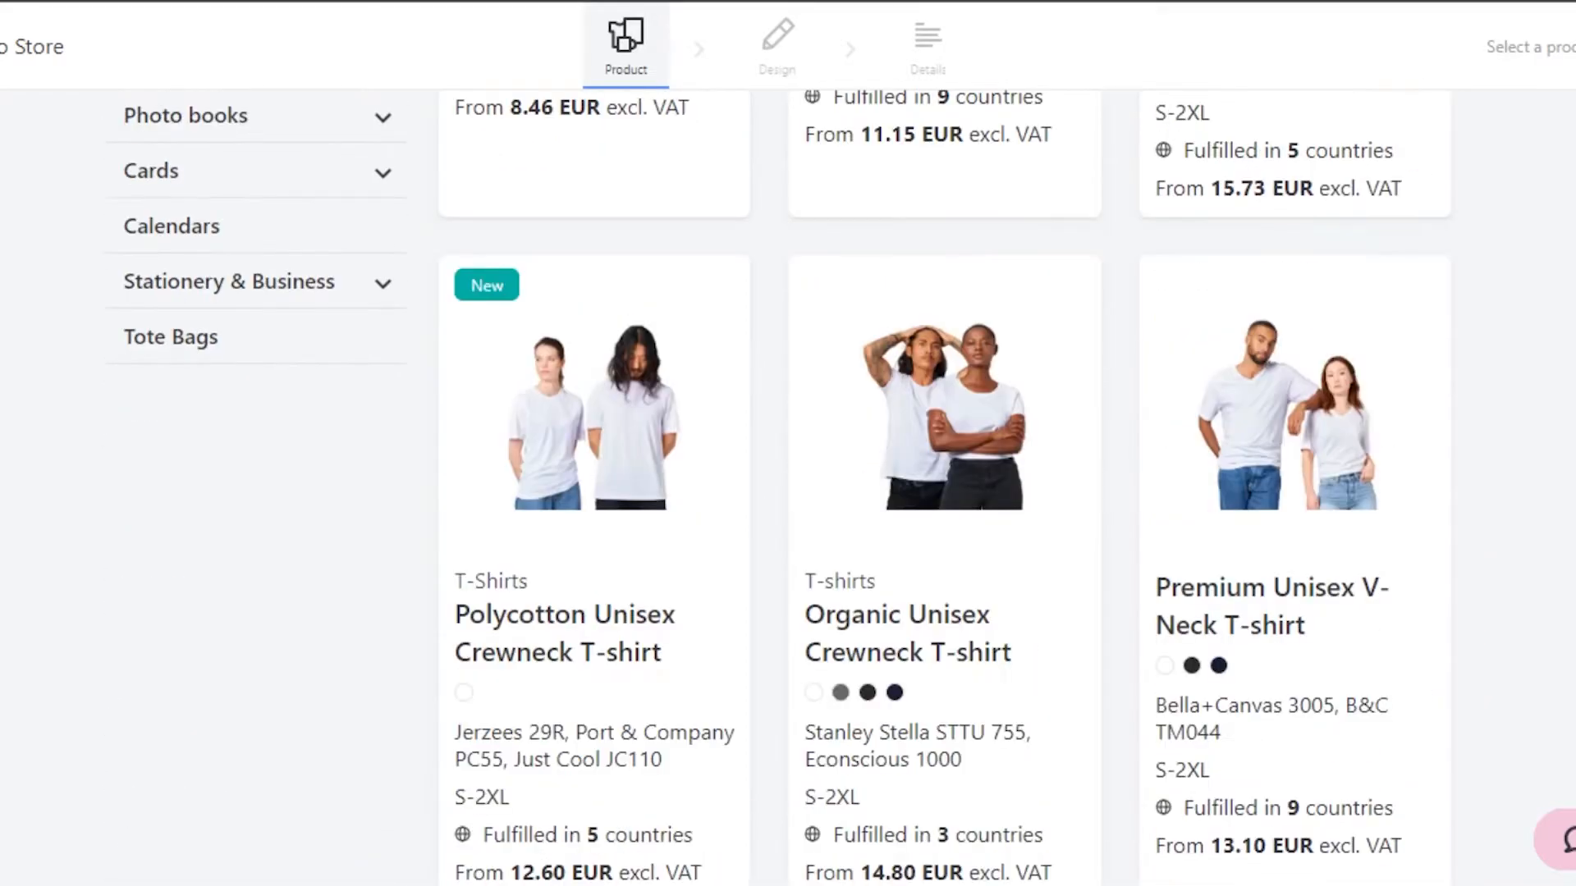
scroll(944, 493, "down", 3)
scroll(944, 493, "up", 8)
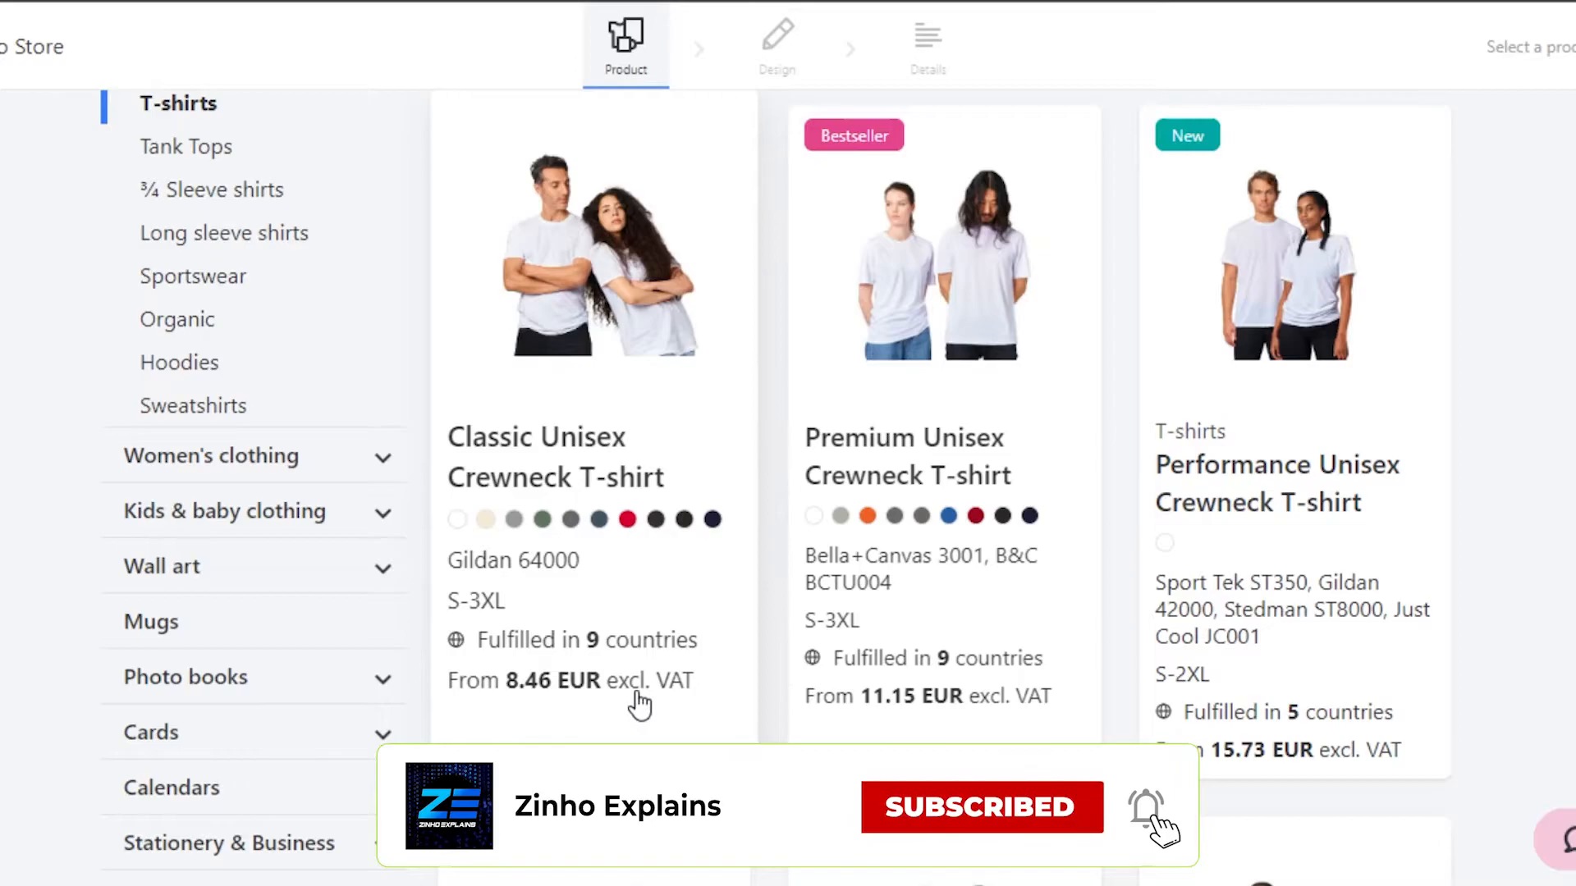
scroll(780, 488, "down", 9)
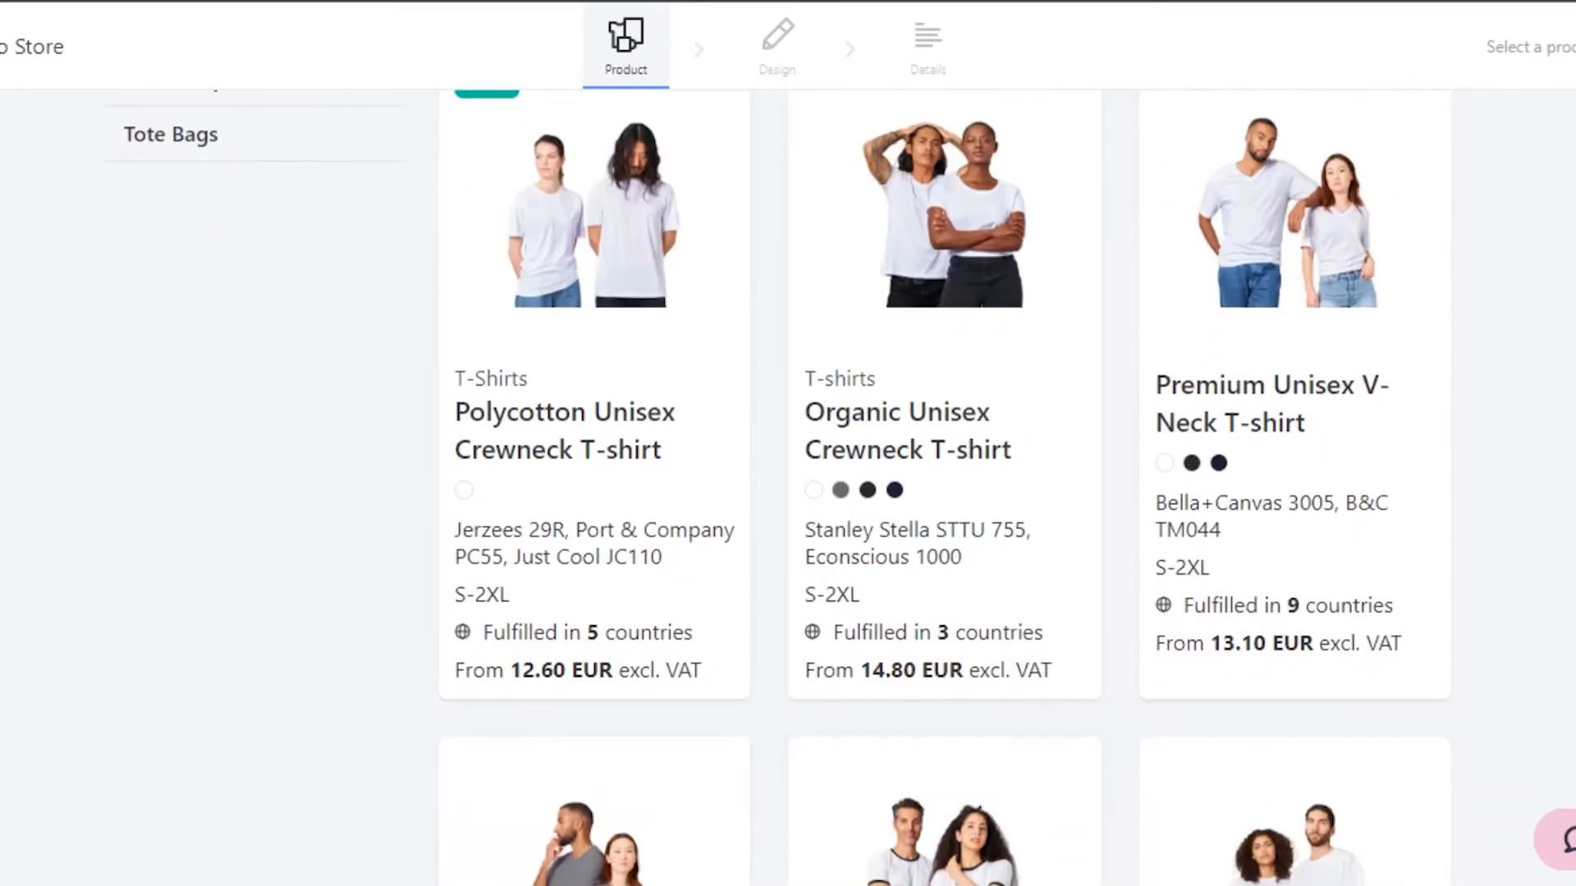
scroll(779, 487, "down", 5)
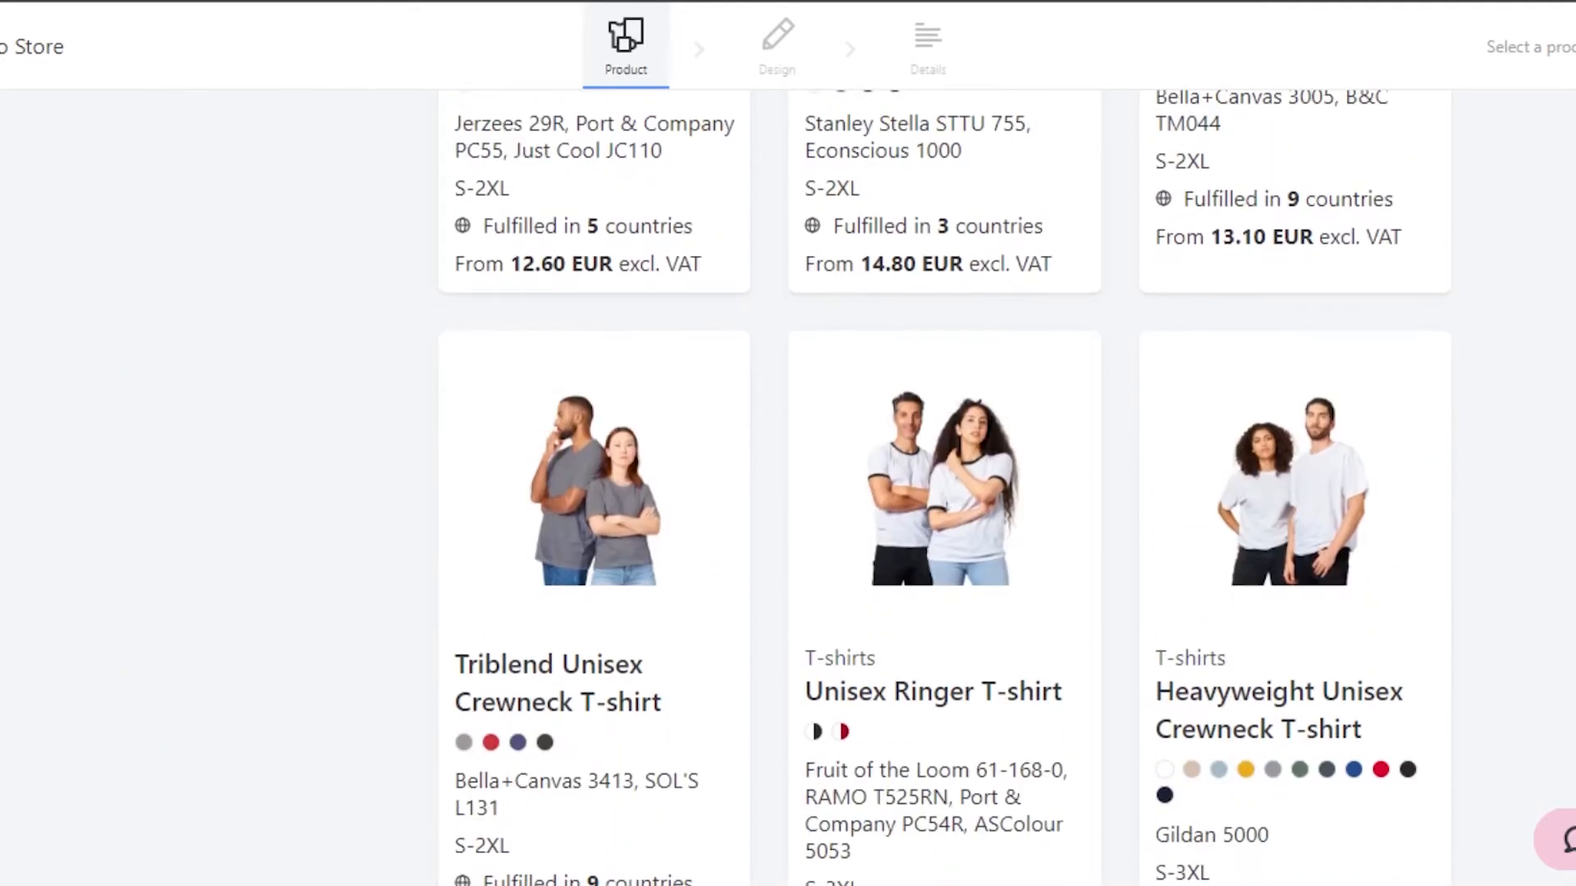
scroll(780, 487, "up", 13)
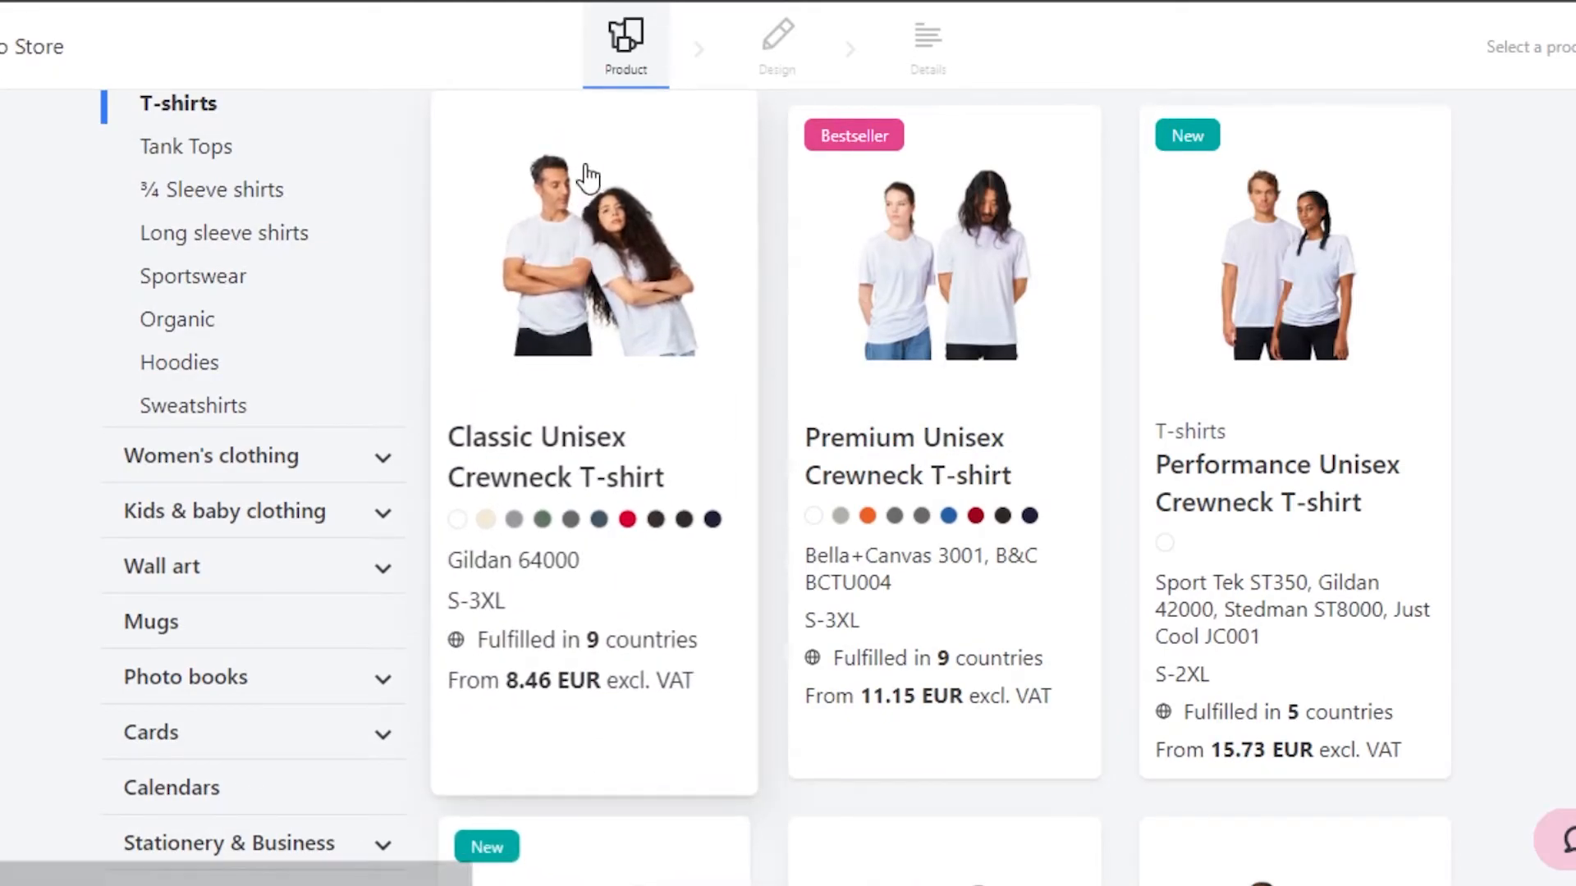
left_click(749, 171)
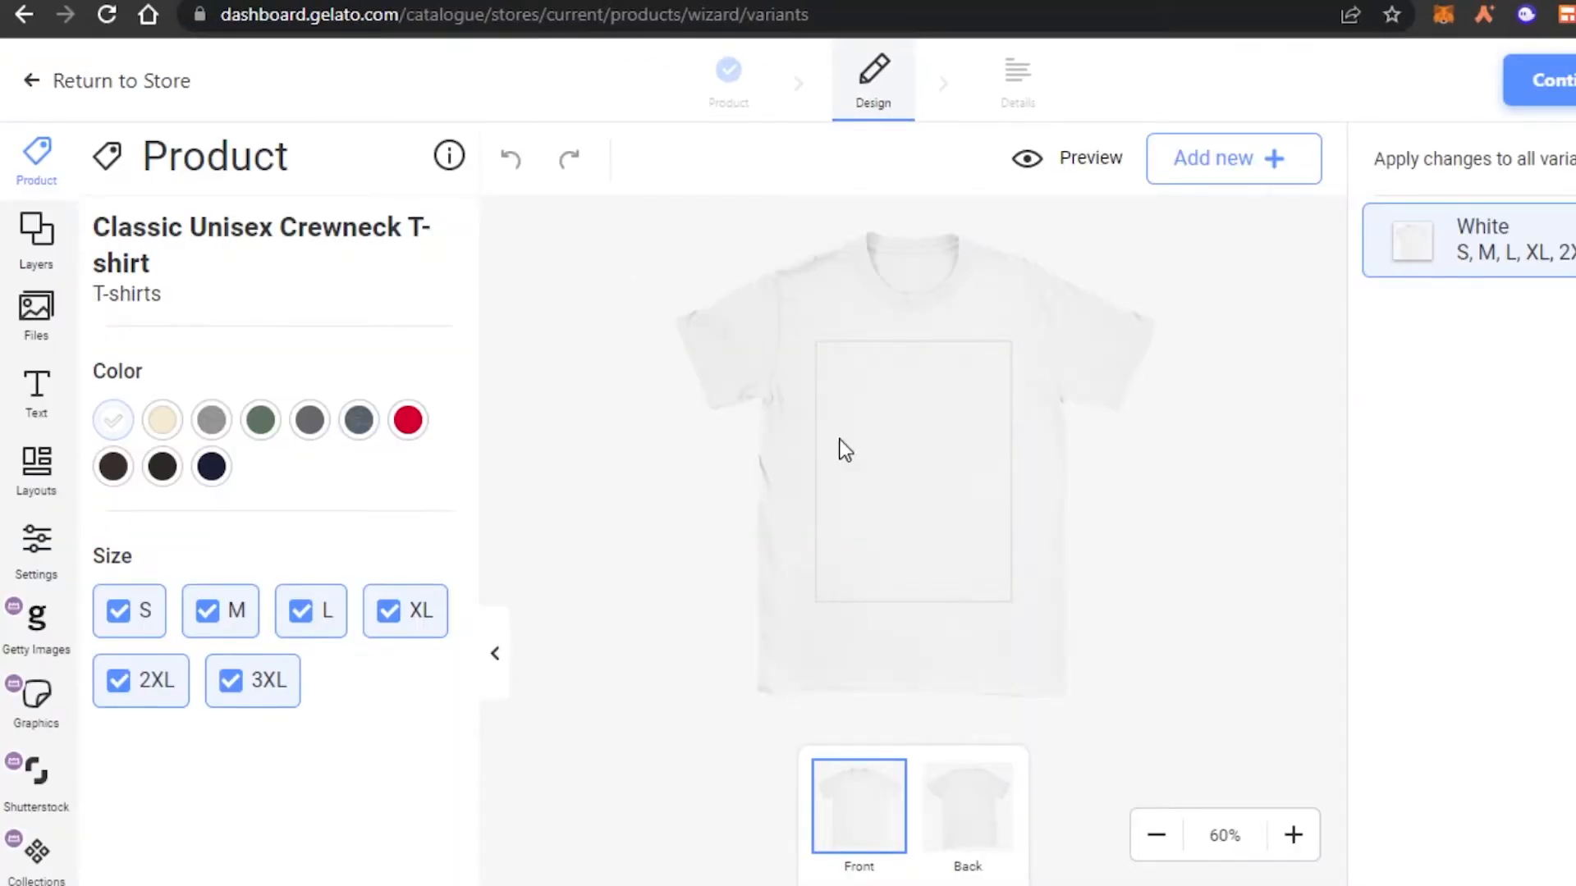
- View the shirt's back and front print areas and its layers, and show the design files
left_click(969, 788)
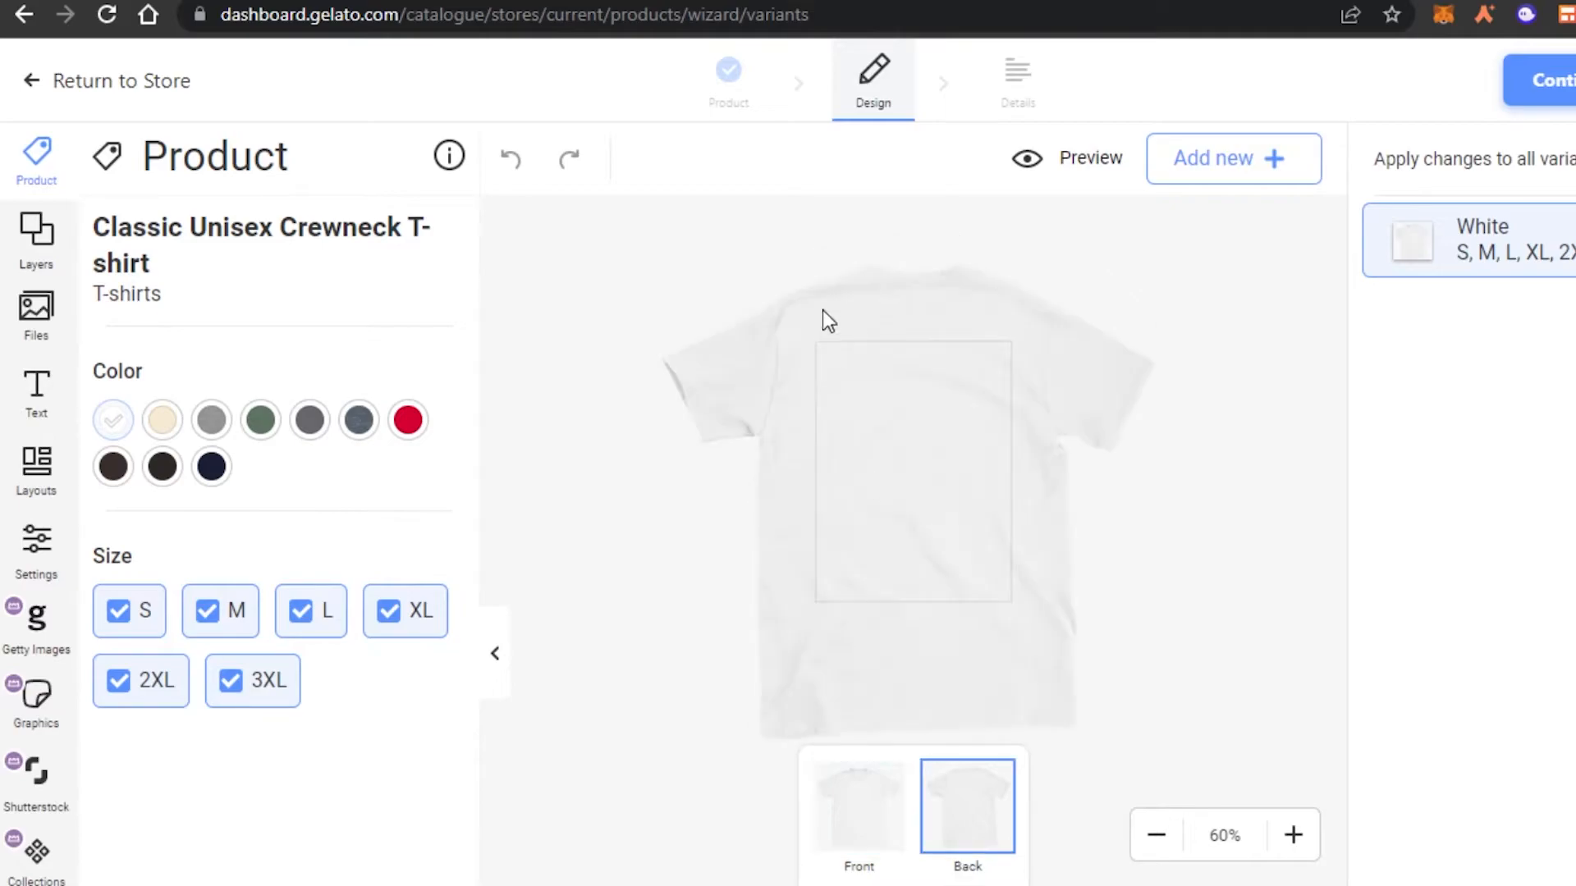
left_click(862, 792)
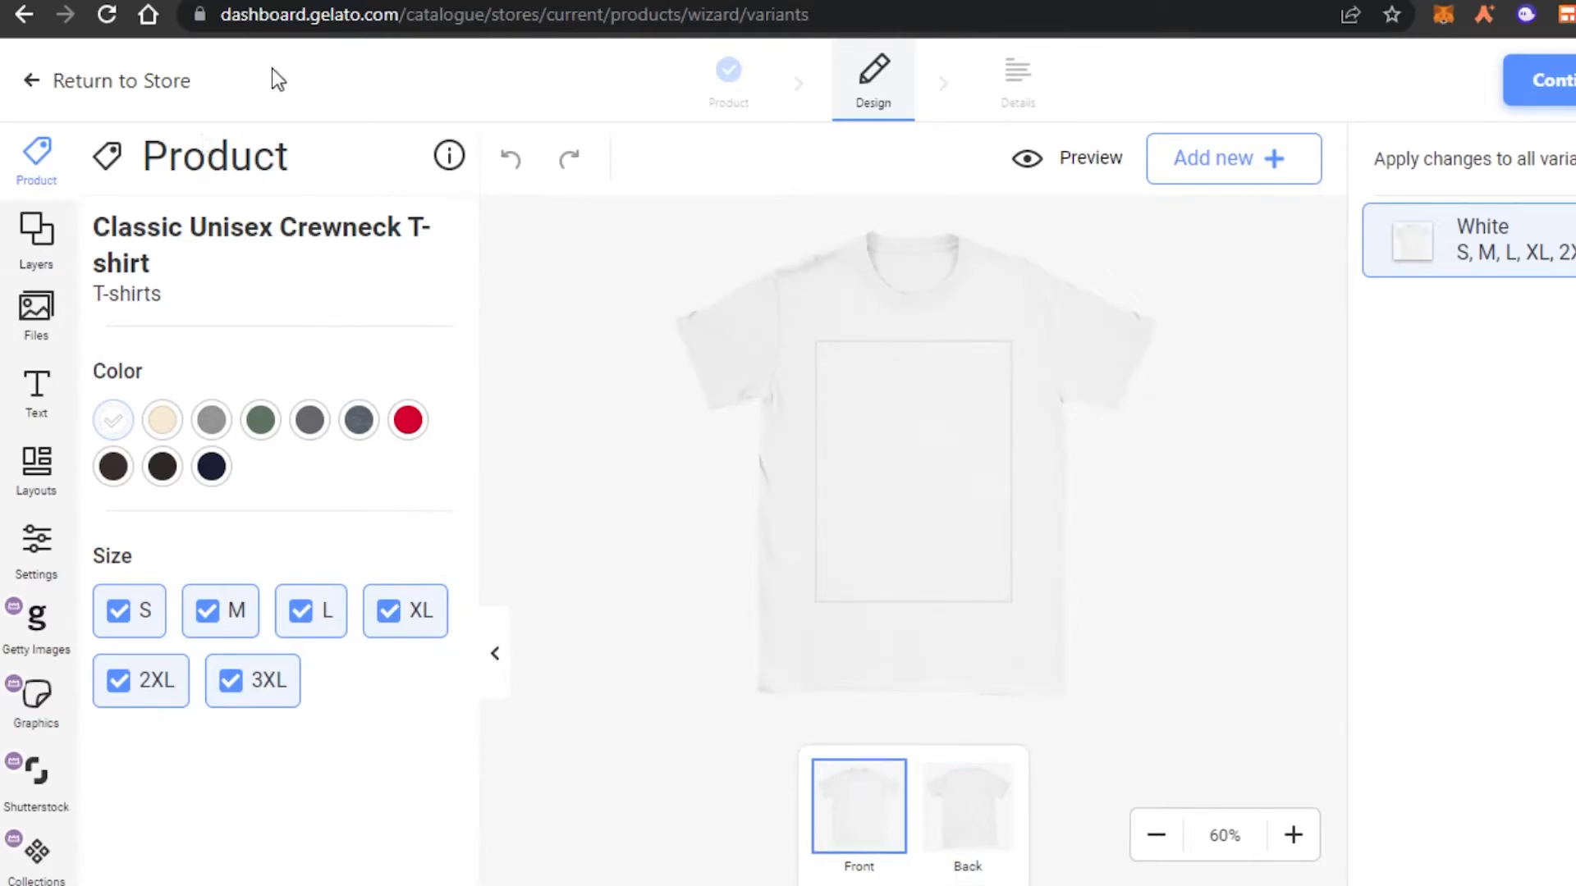
left_click(51, 246)
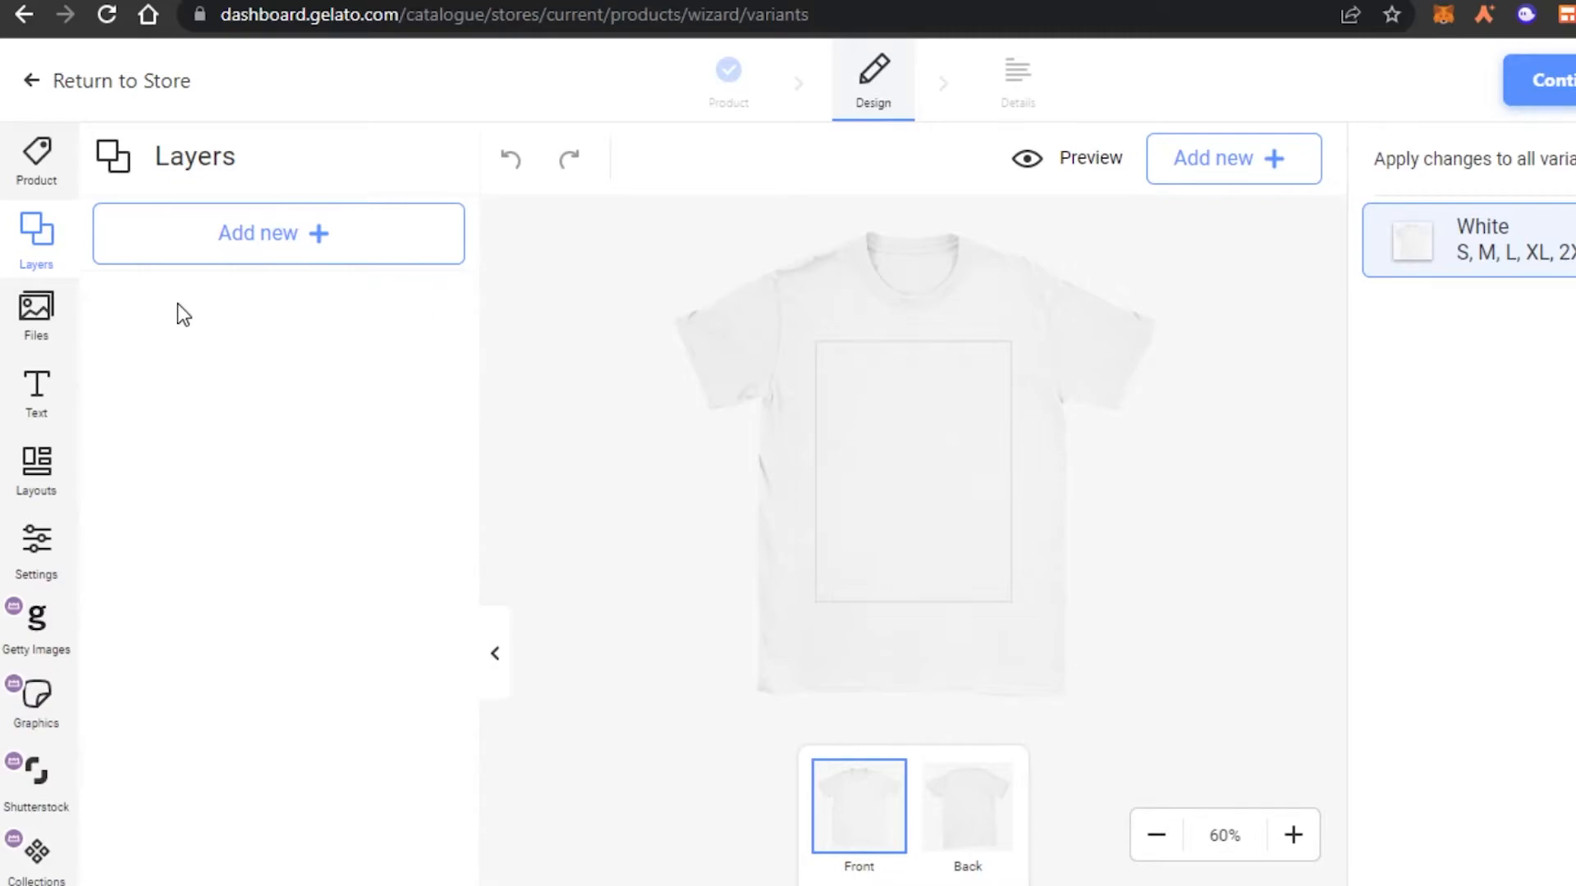
left_click(36, 312)
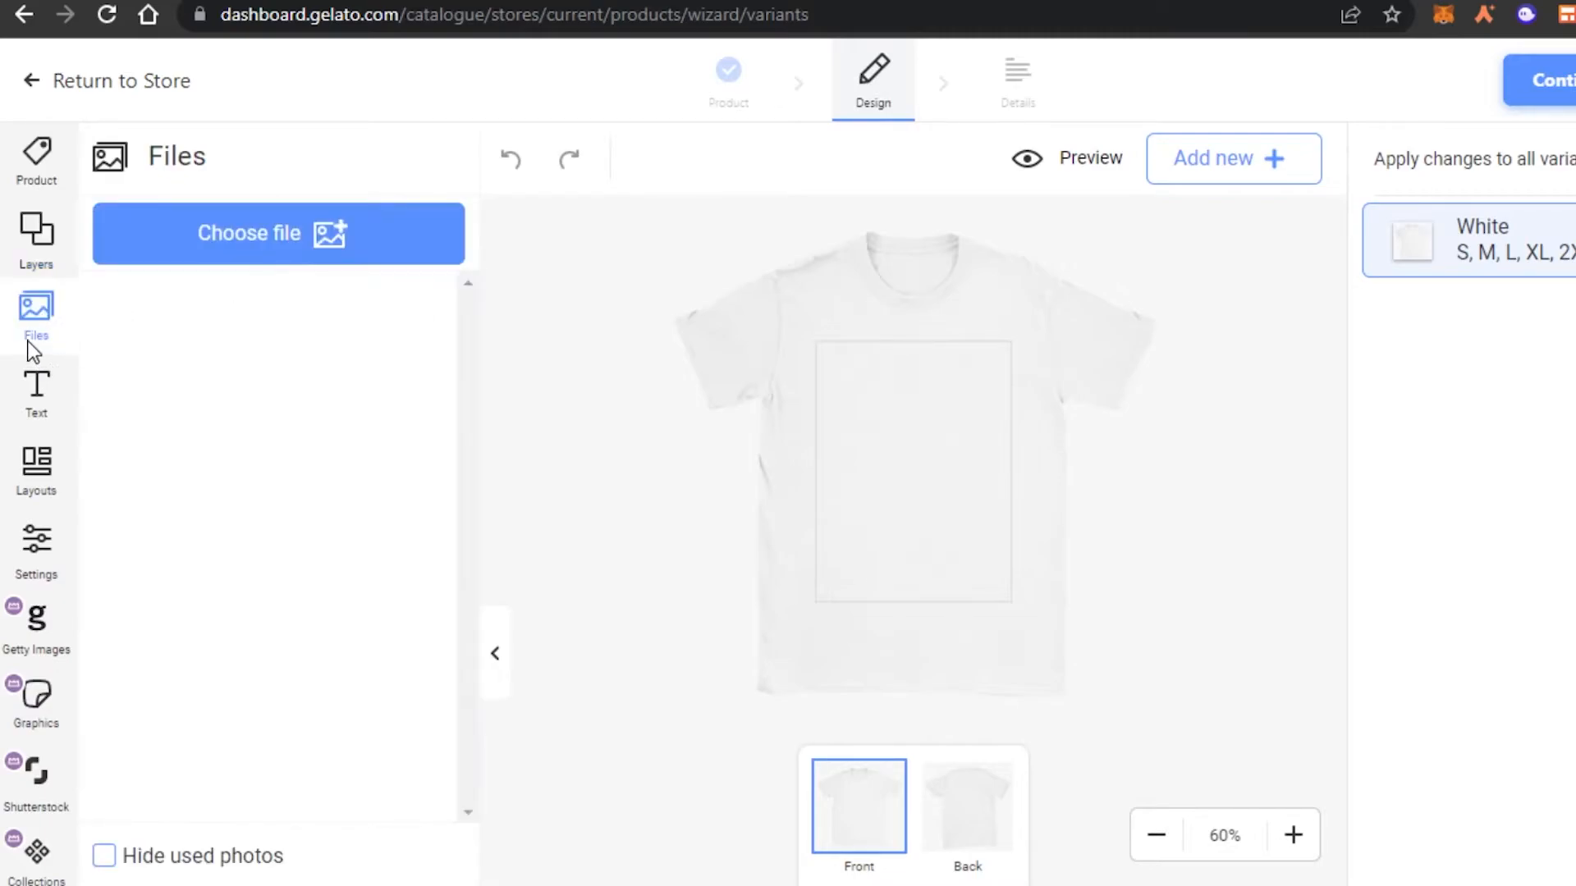
- View the sources for importing images and check the shirt's back and front sides again
left_click(238, 239)
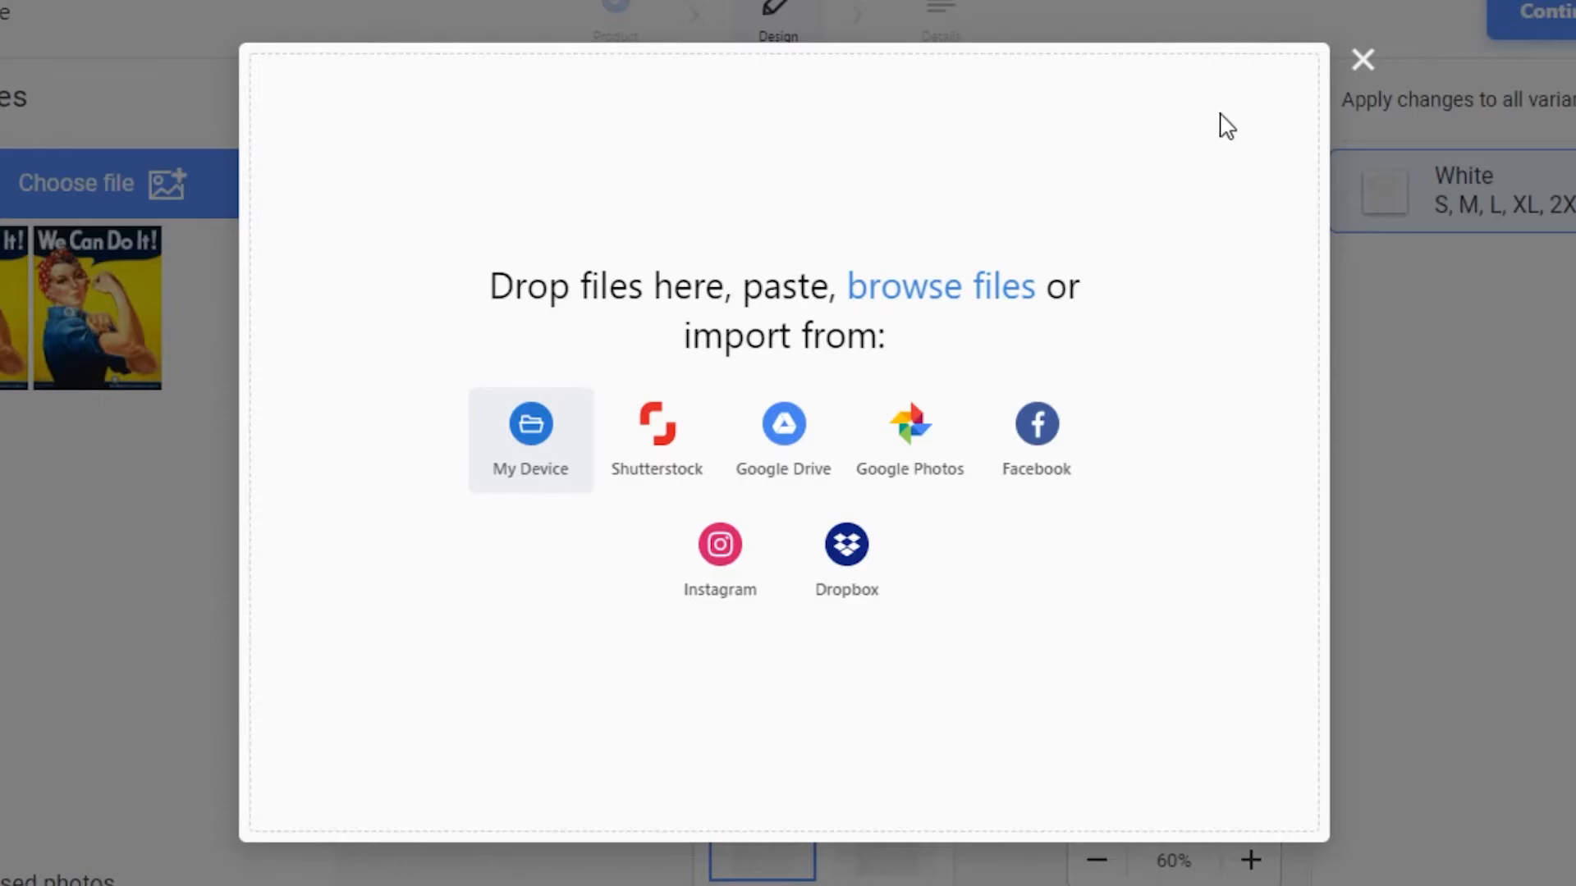
left_click(1364, 63)
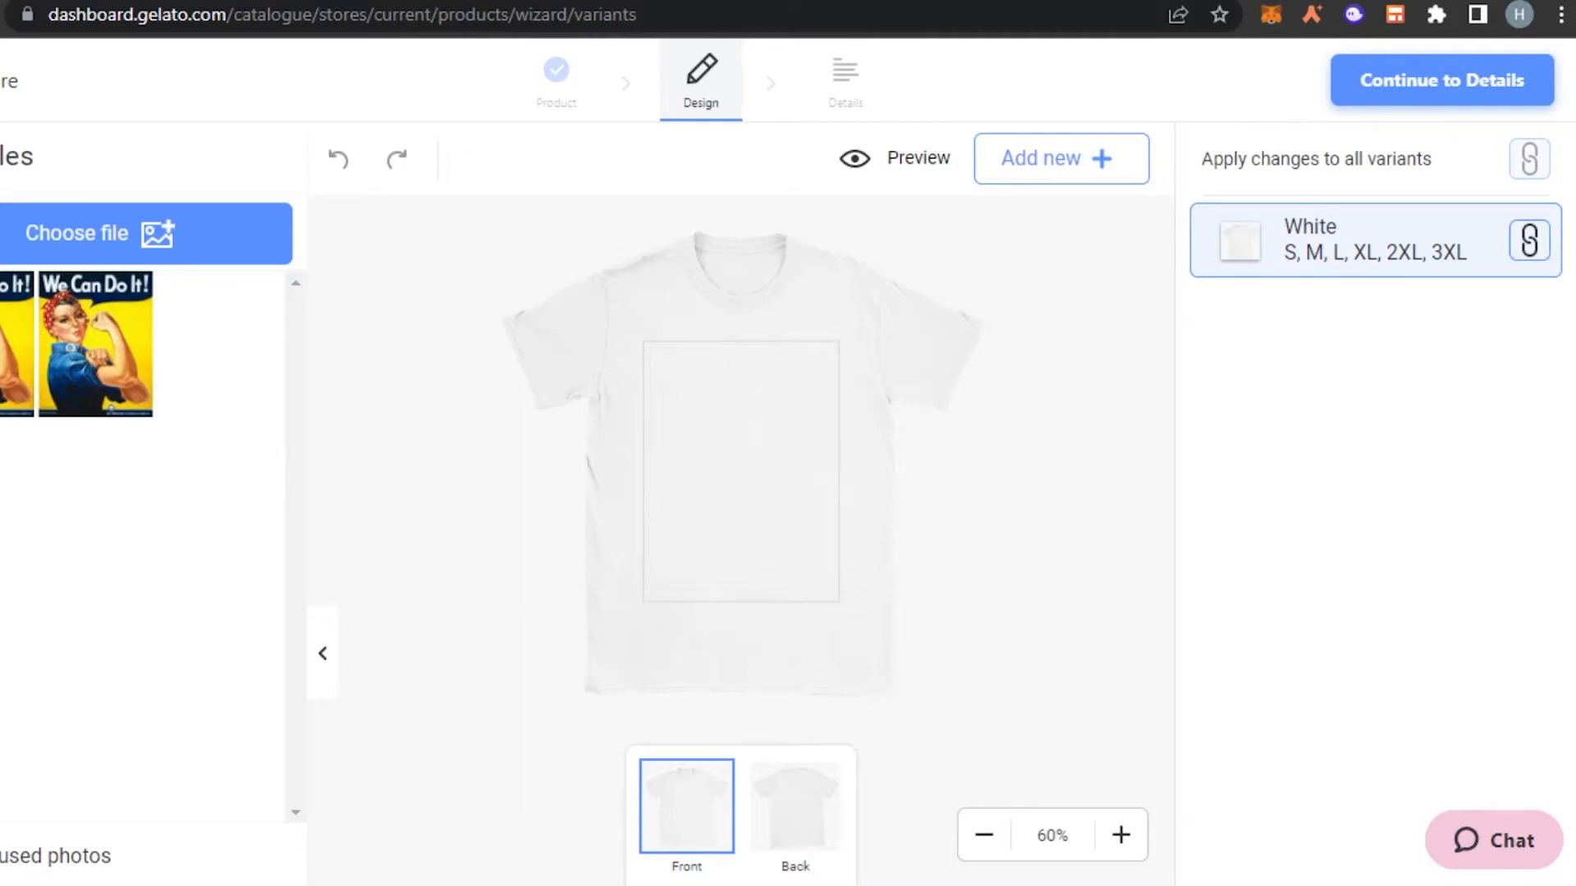
left_click(784, 804)
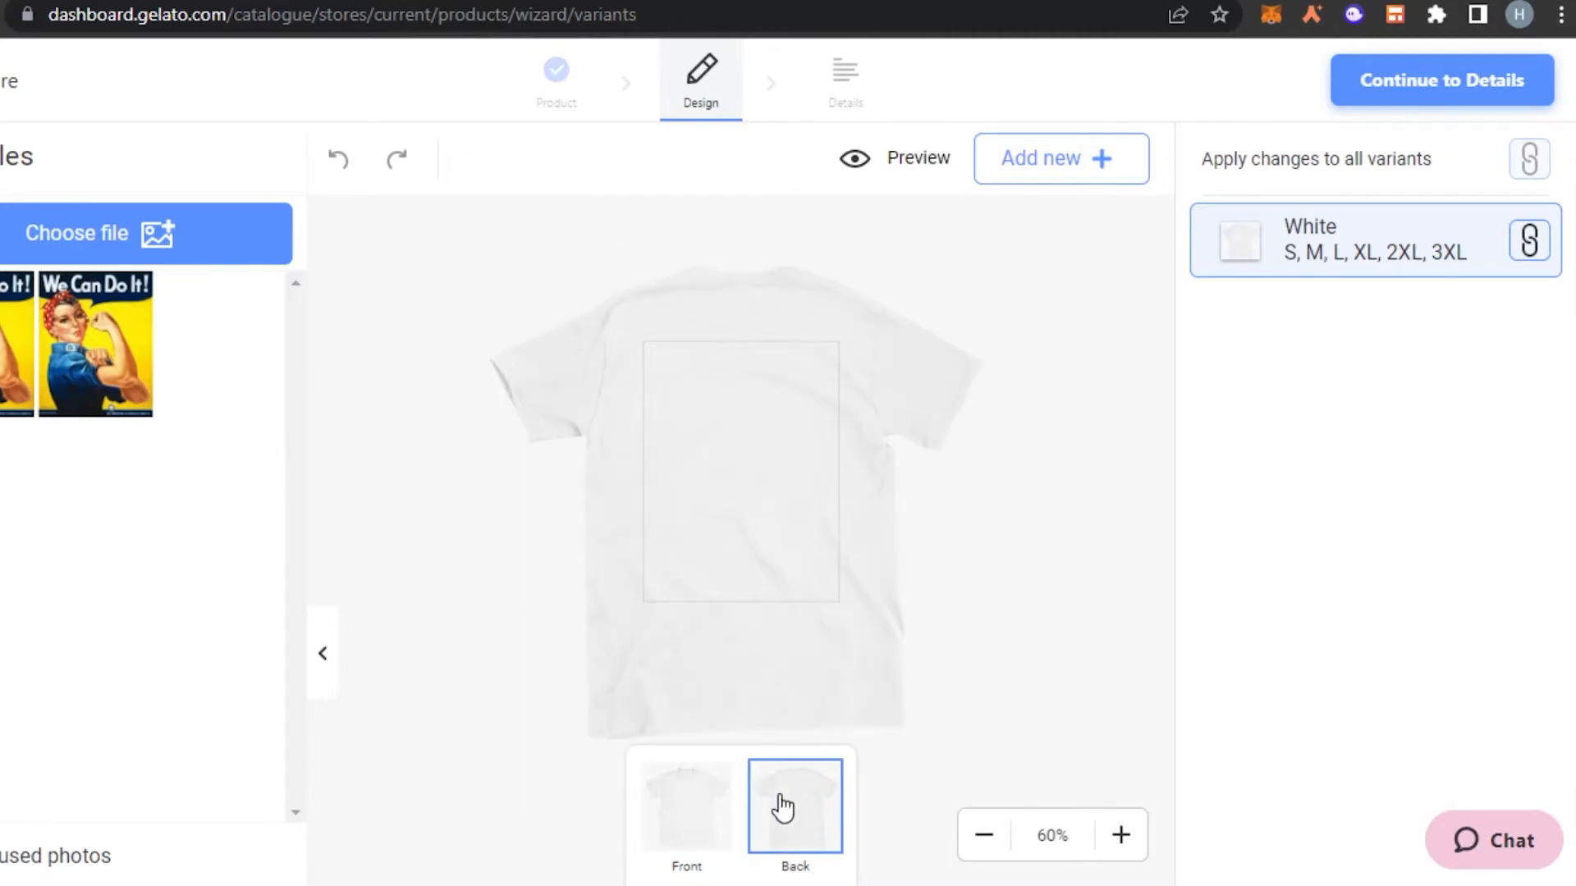
left_click(645, 821)
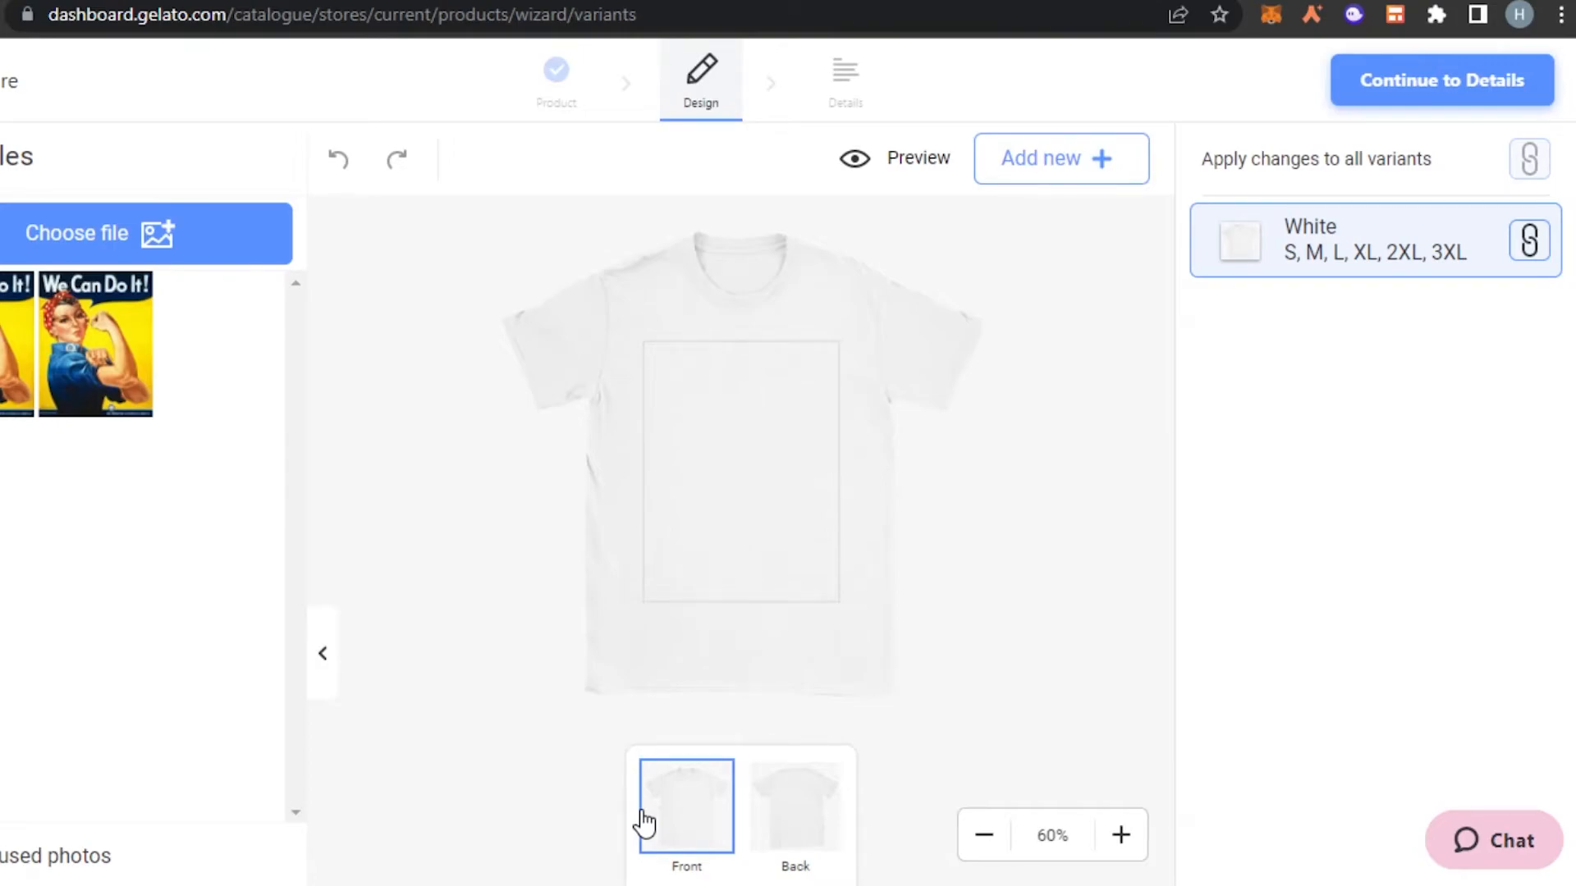
- Upload the Friends image from the device and place it in the print area on the shirt's front
left_click(166, 244)
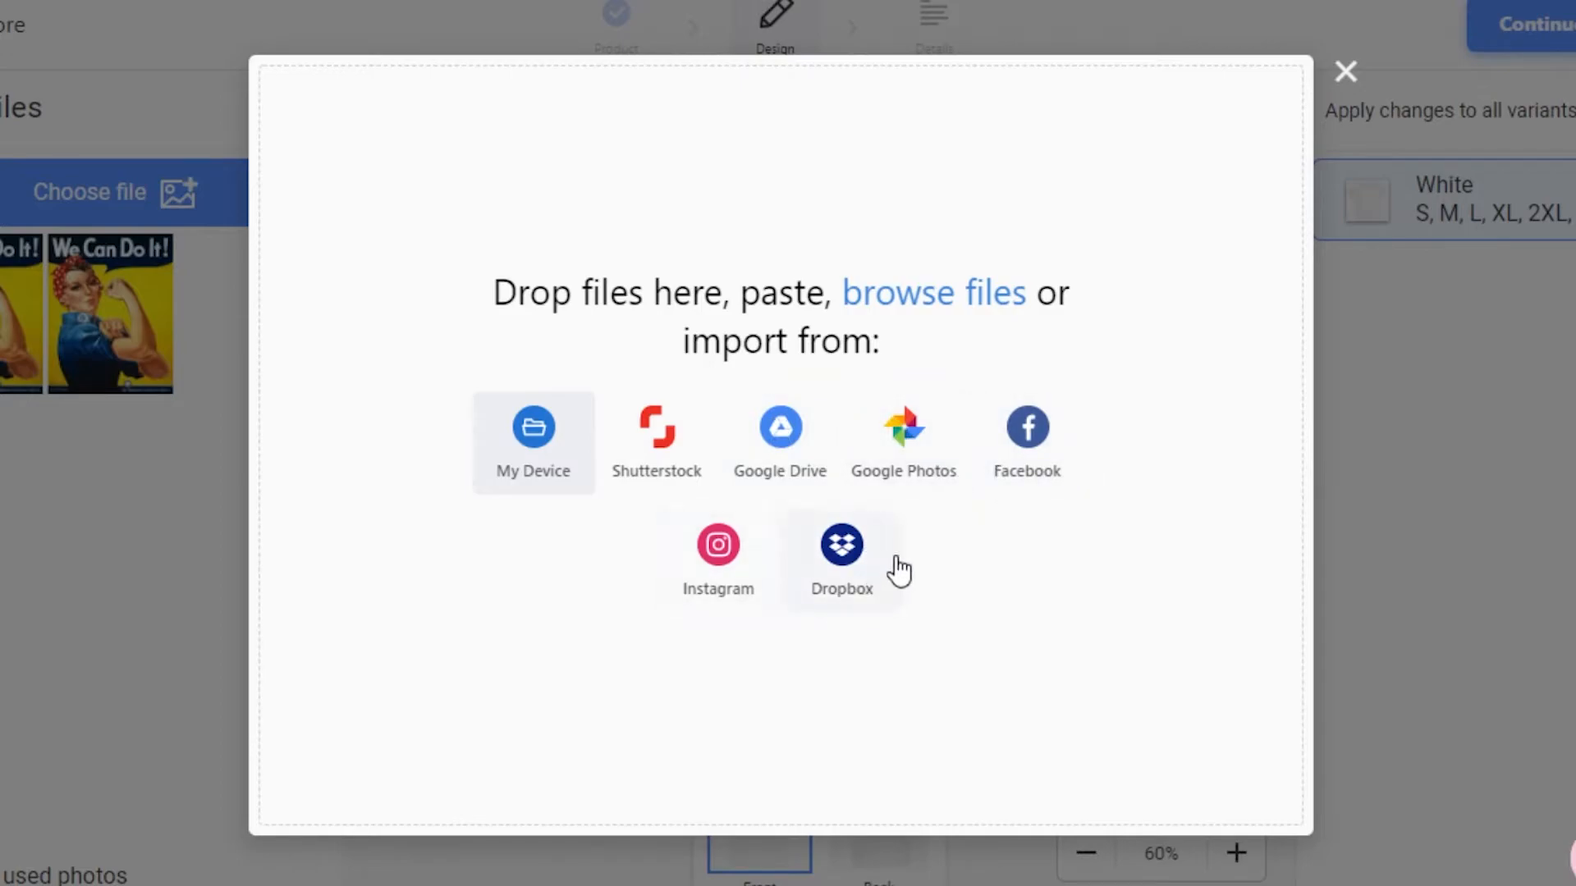
left_click(535, 435)
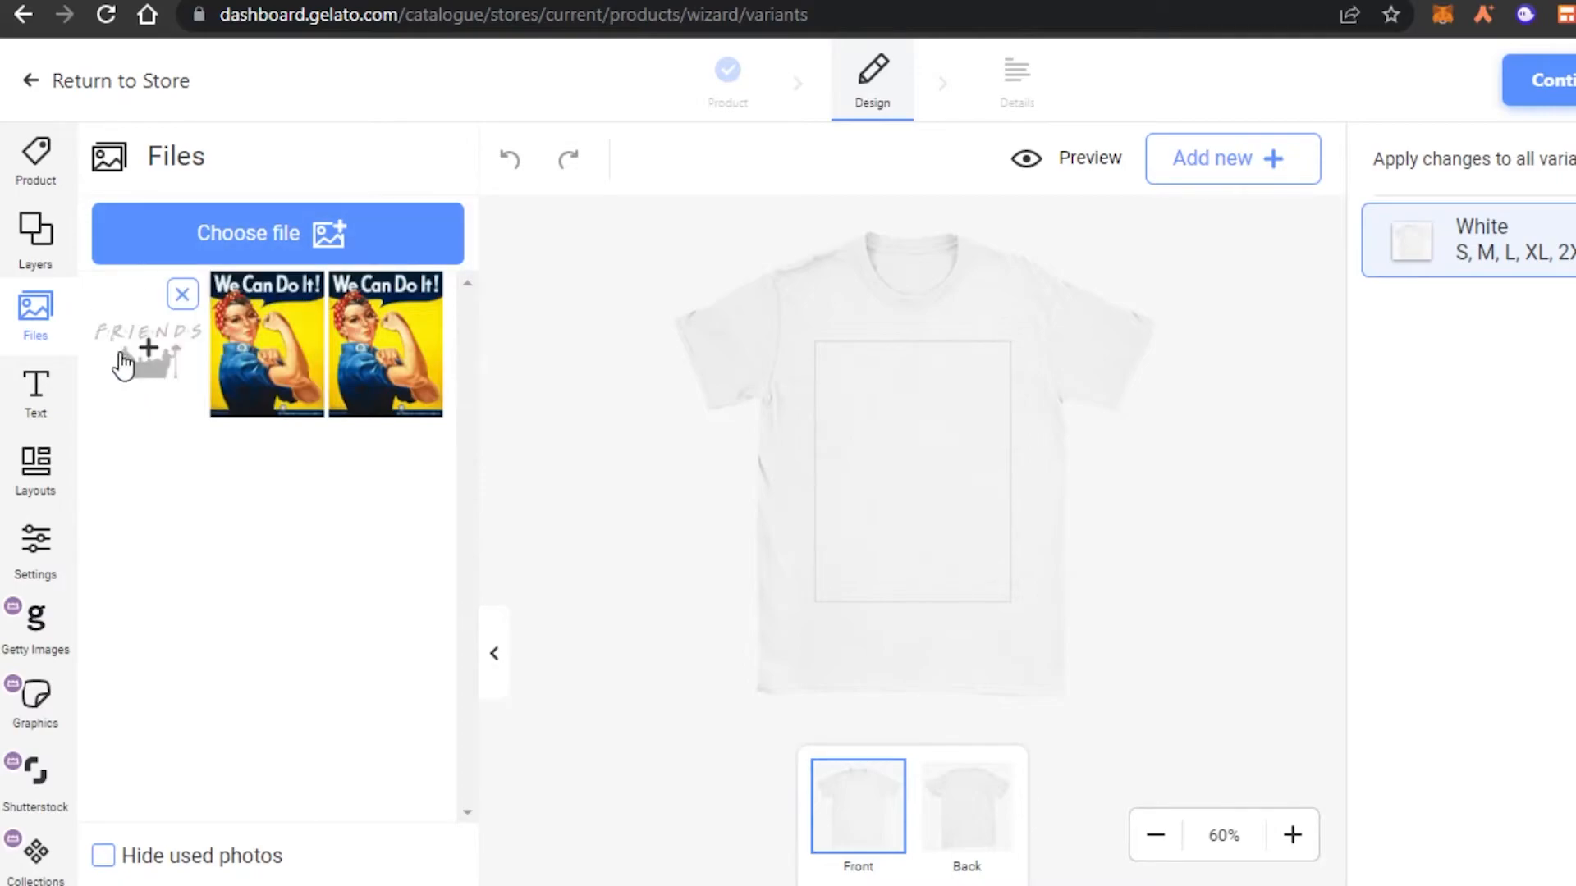
left_click_drag(123, 364, 904, 461)
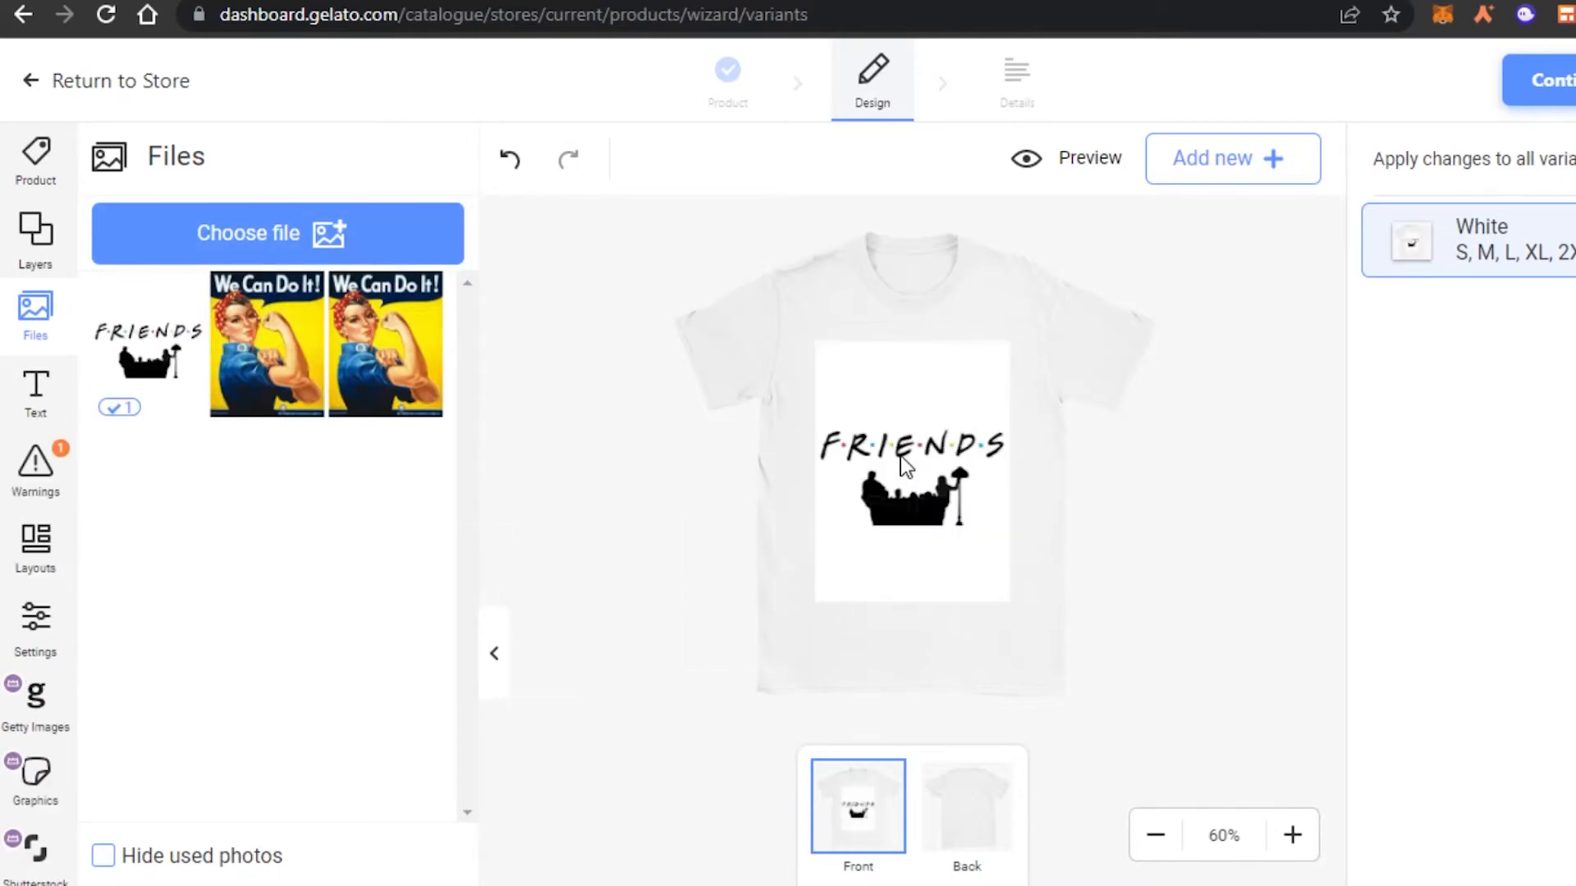
left_click(981, 496)
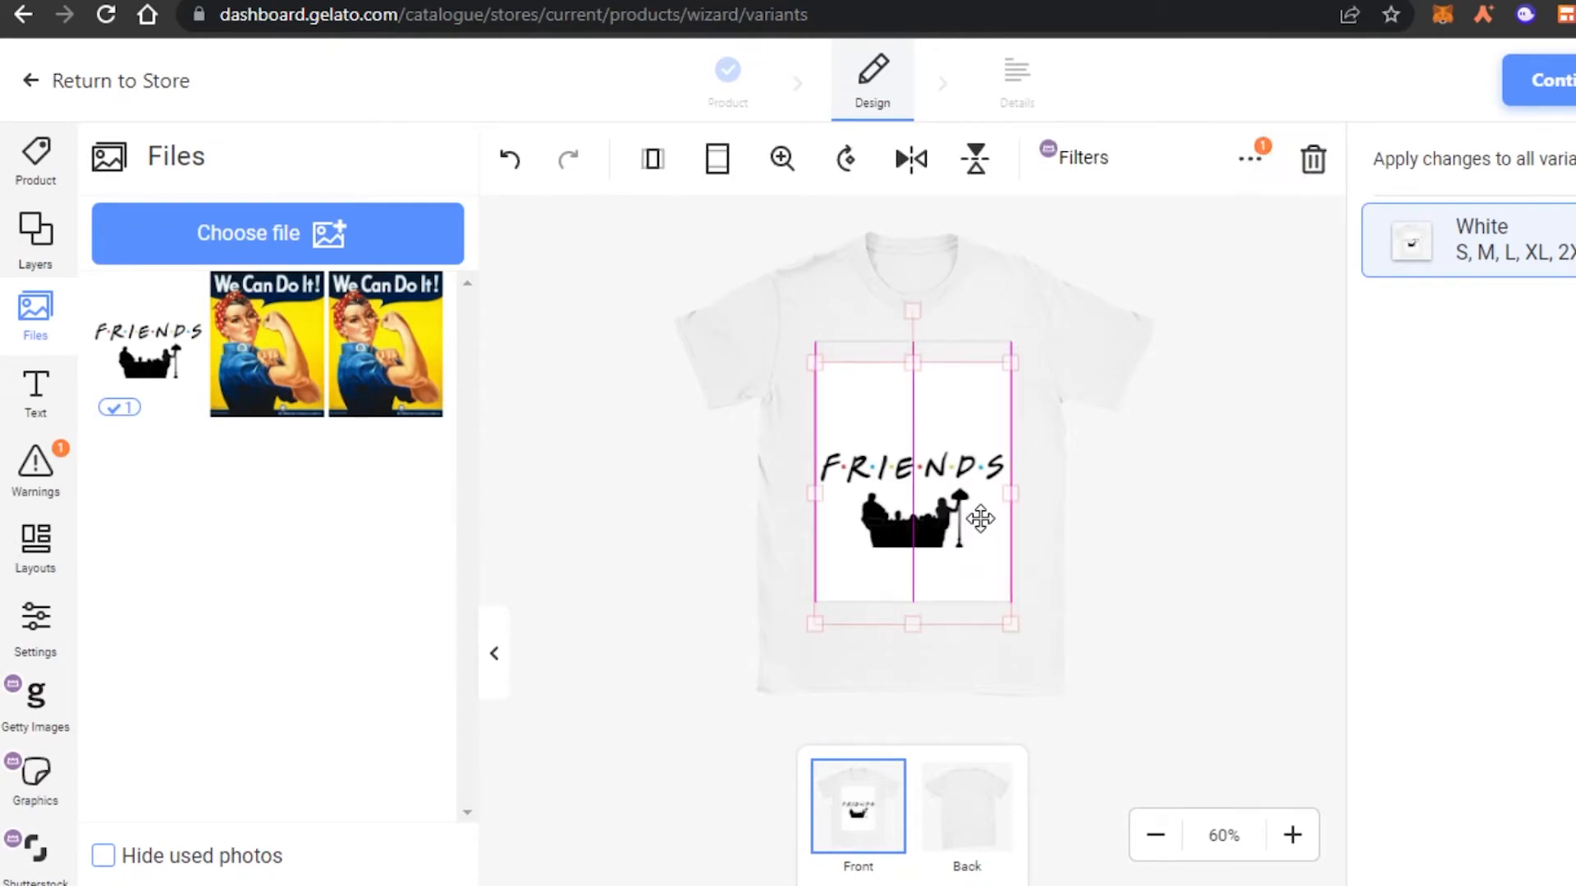
left_click(1098, 514)
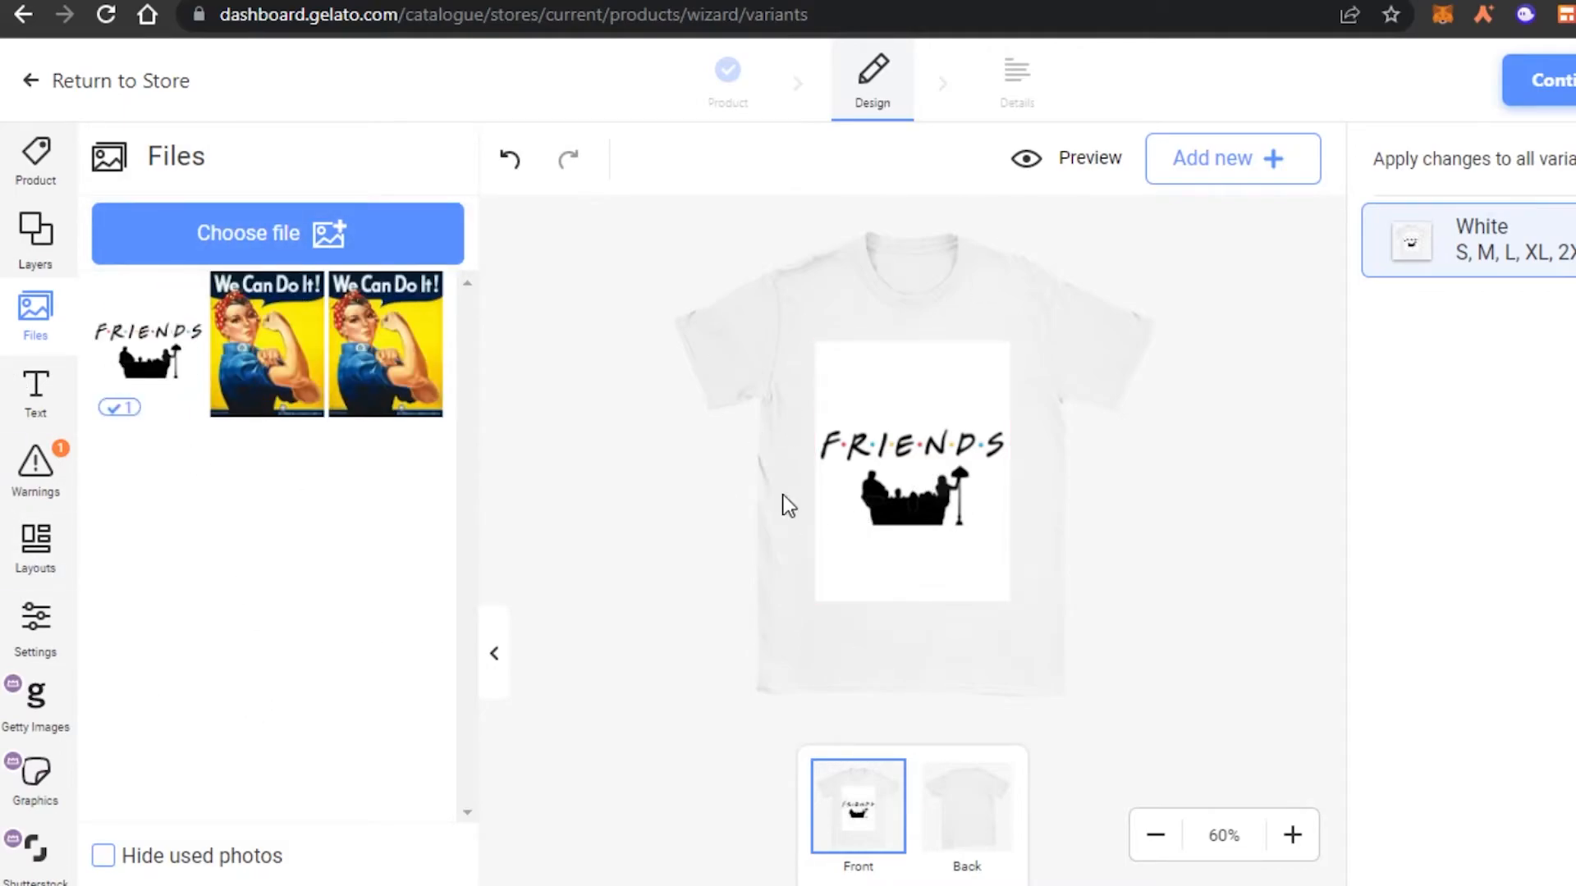
- Add the text "I'll be there for you" to the back of the shirt
left_click(11, 405)
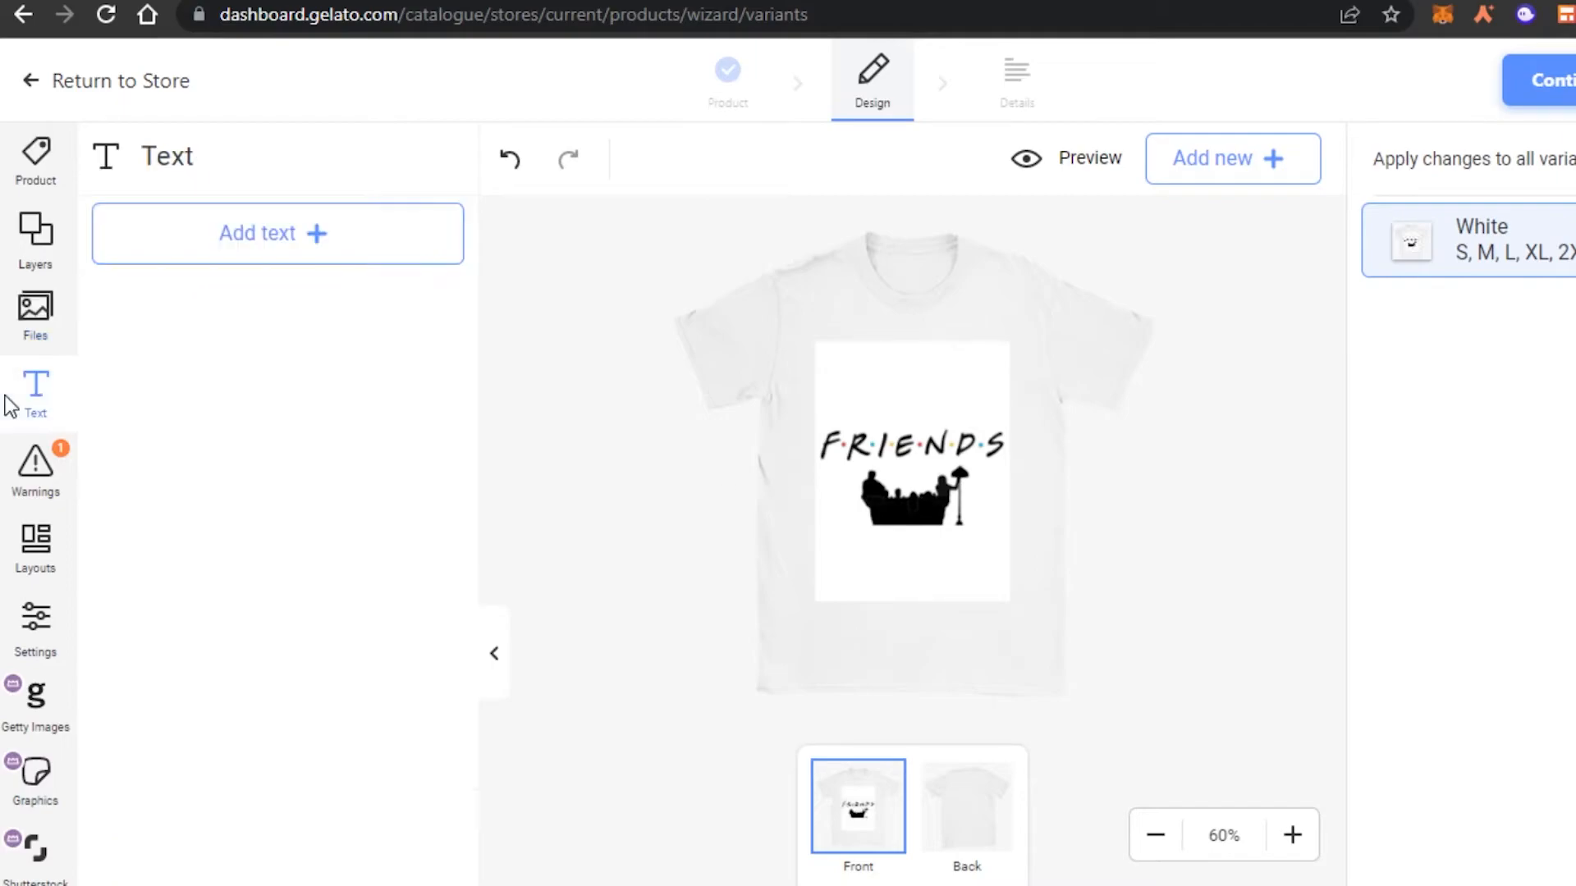
left_click(988, 854)
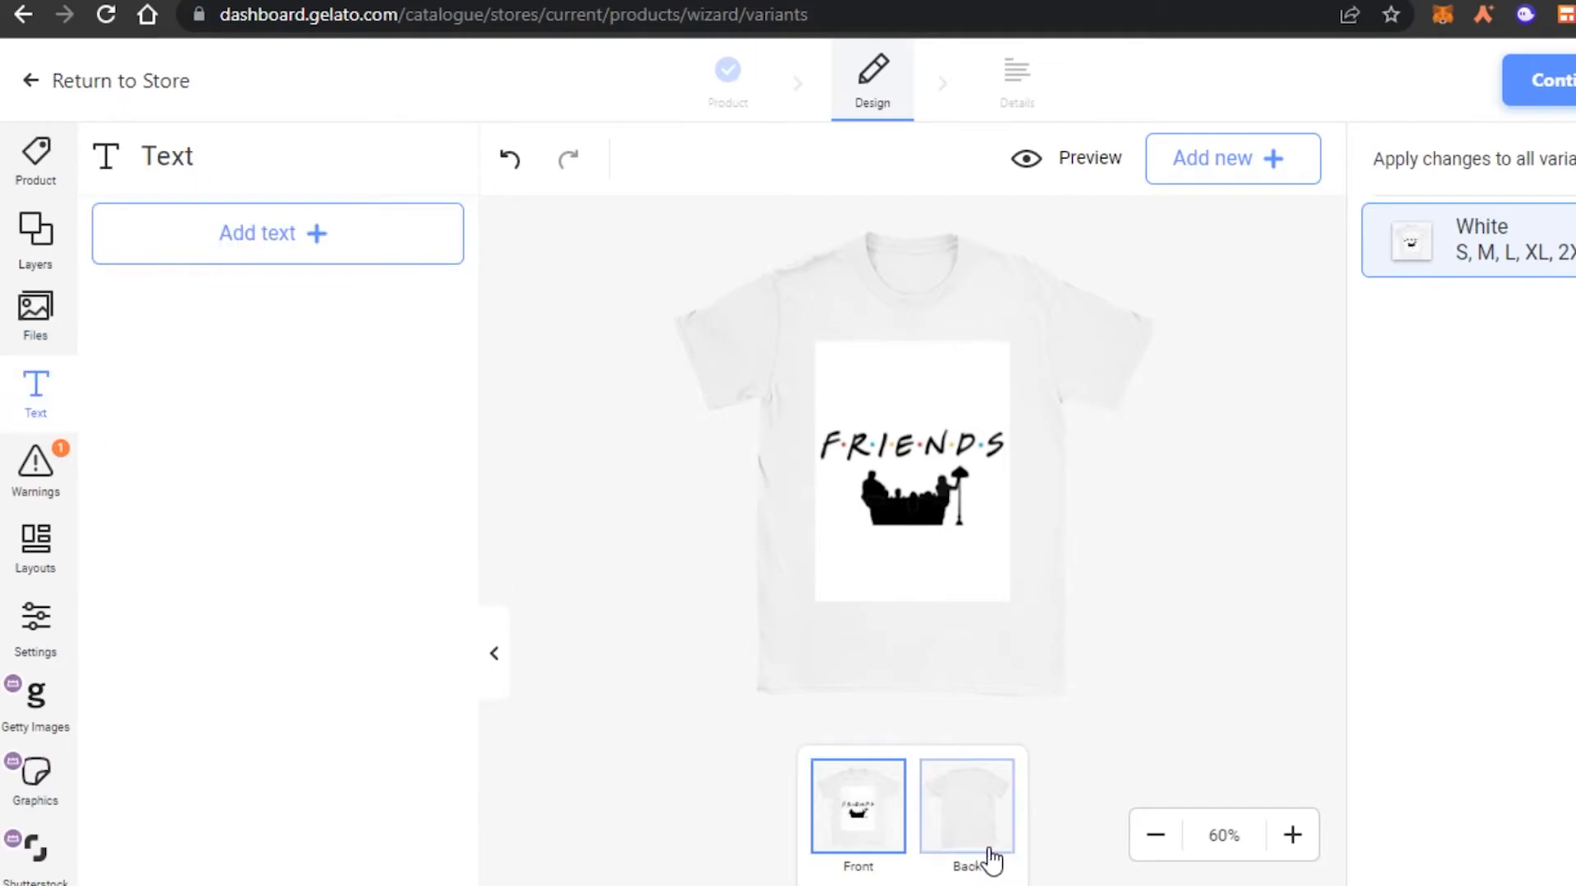
left_click(268, 256)
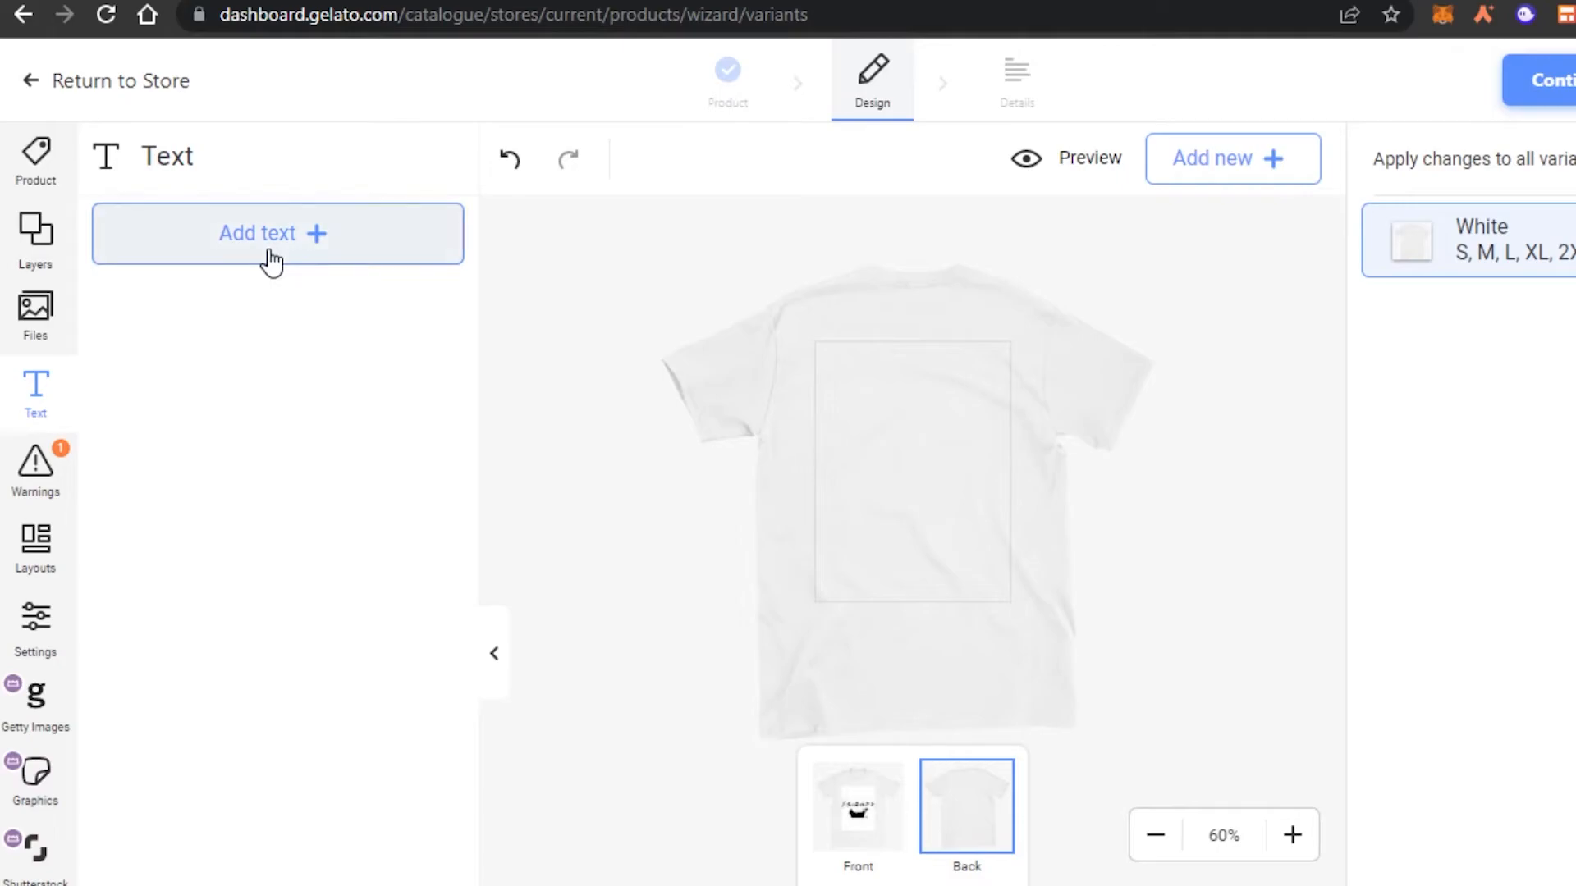
key("BackSpace")
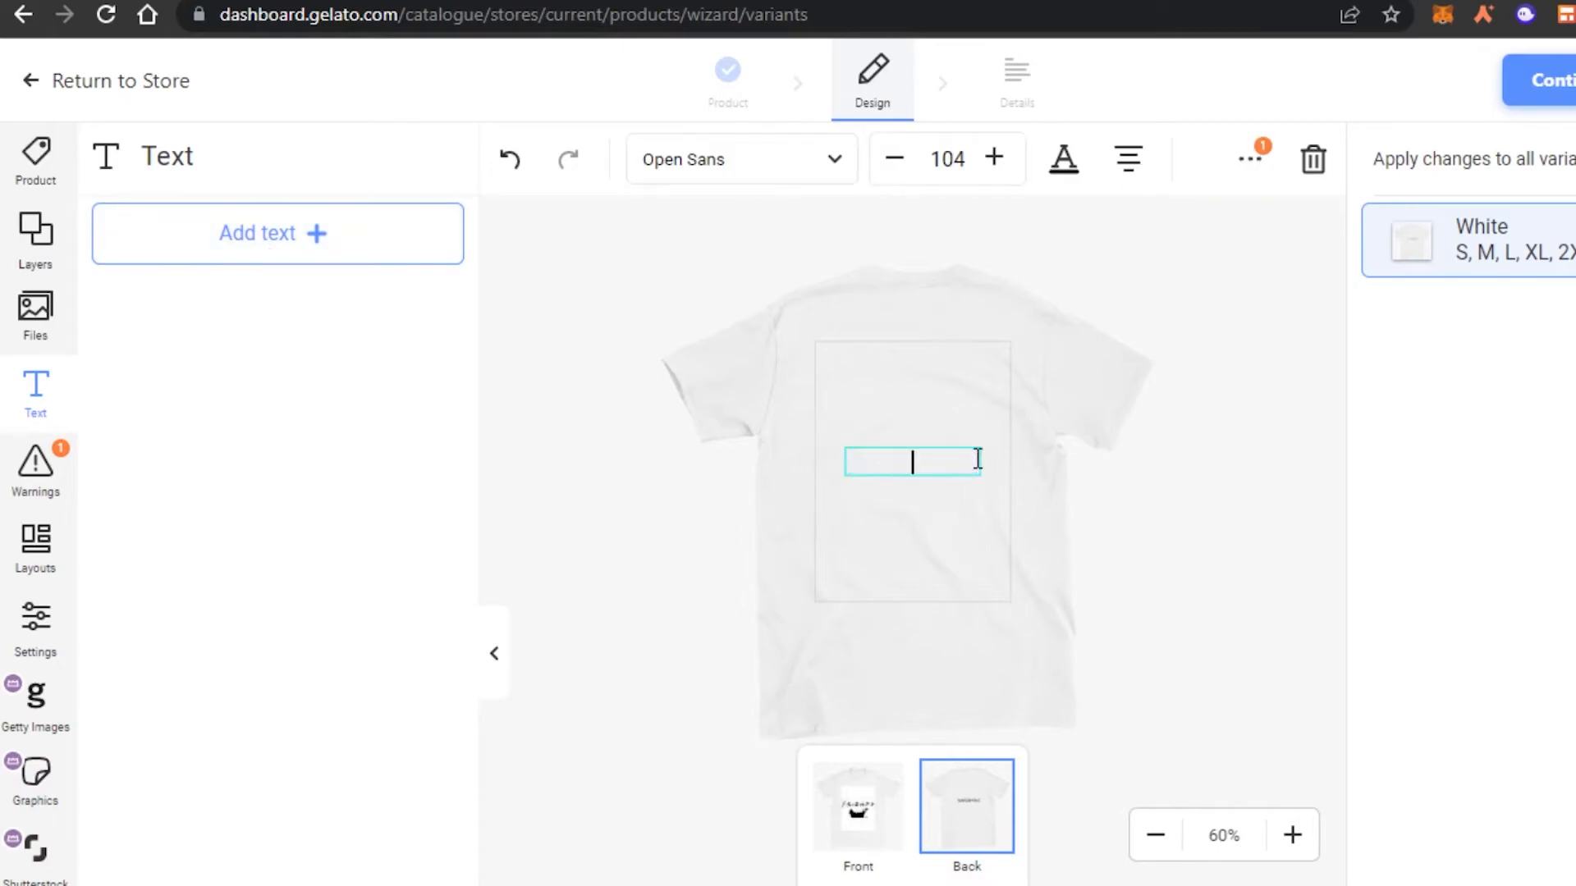
type("I'll be there for you")
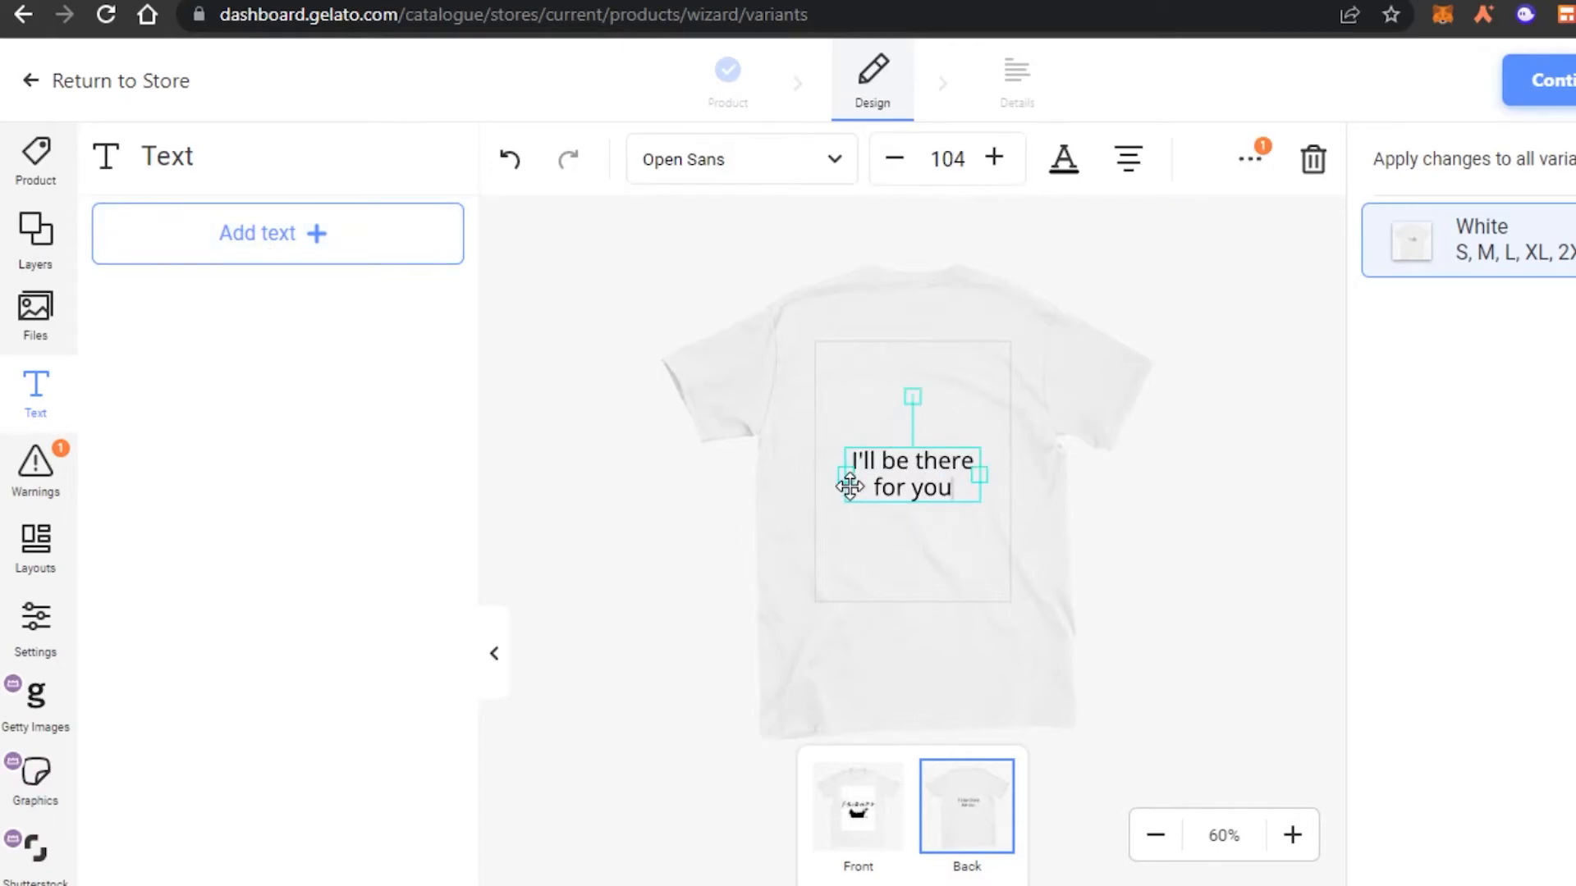
- Set the back text's font to Optiscript EF and its size to 172, and move it higher in the print area
left_click(766, 165)
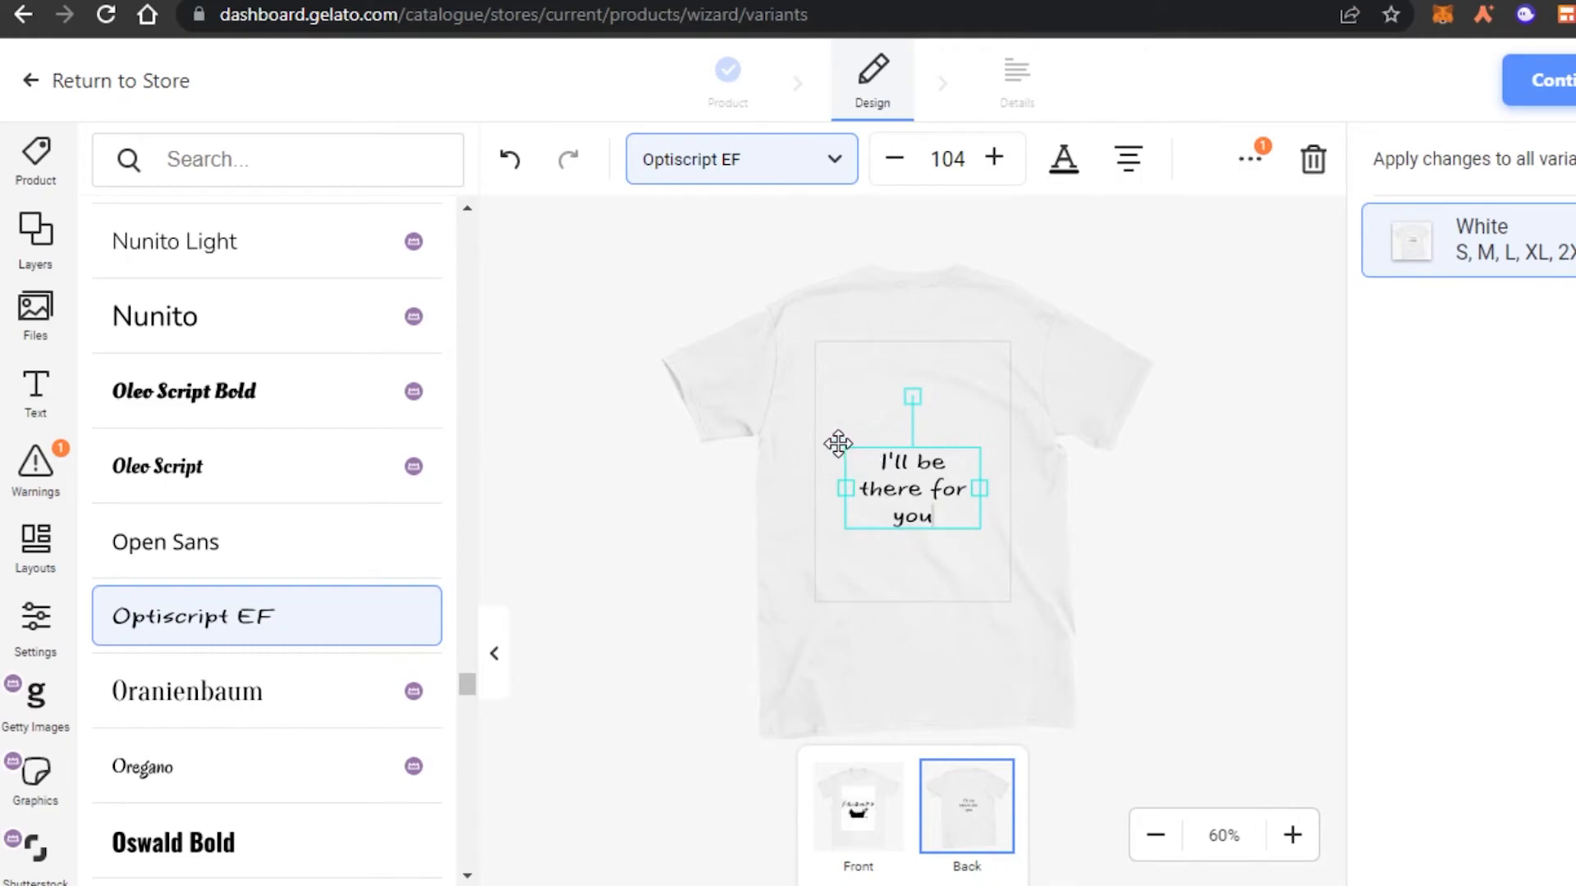
left_click(878, 461)
left_click(995, 159)
left_click(995, 159)
left_click(995, 159)
left_click(995, 159)
left_click(995, 159)
left_click(996, 159)
left_click_drag(912, 548, 908, 490)
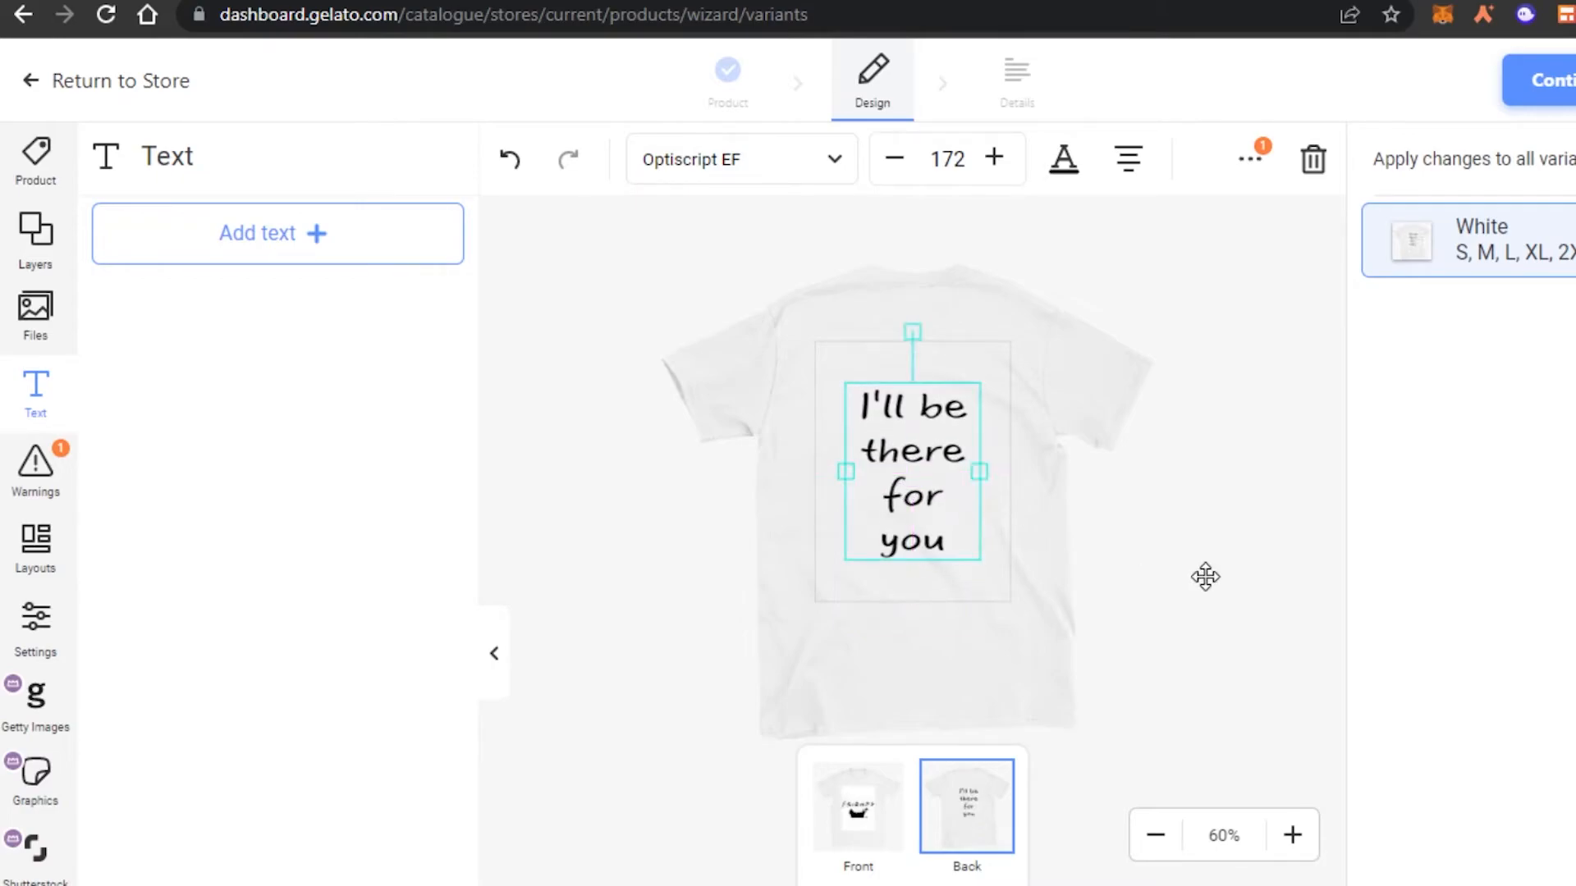
left_click(1203, 573)
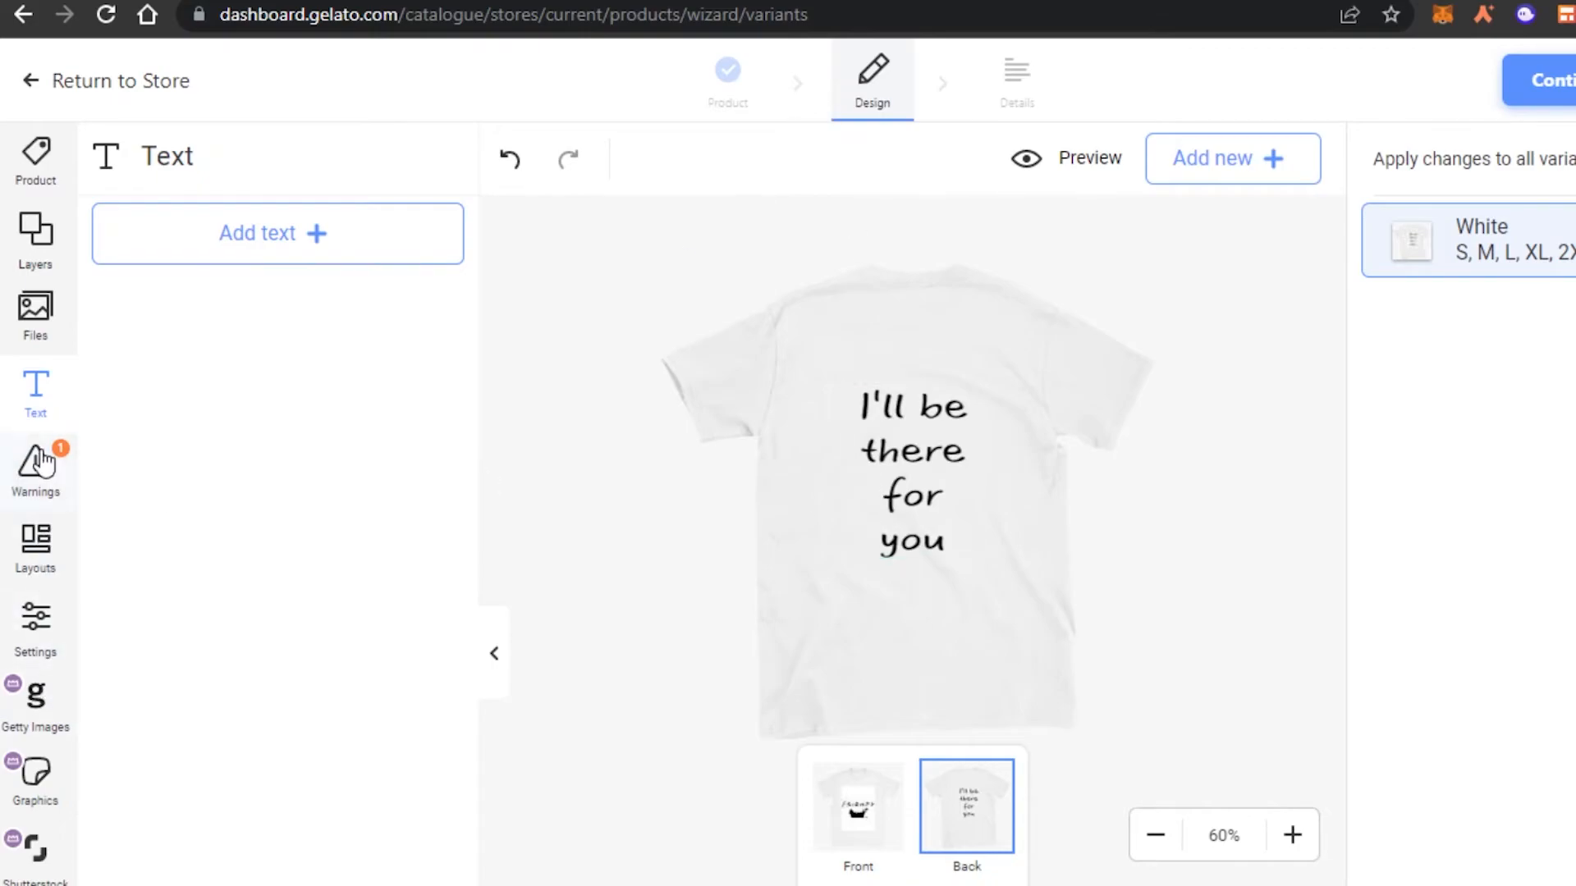
- Review the design warnings against the image on the shirt's front, and view the available layouts
left_click(32, 476)
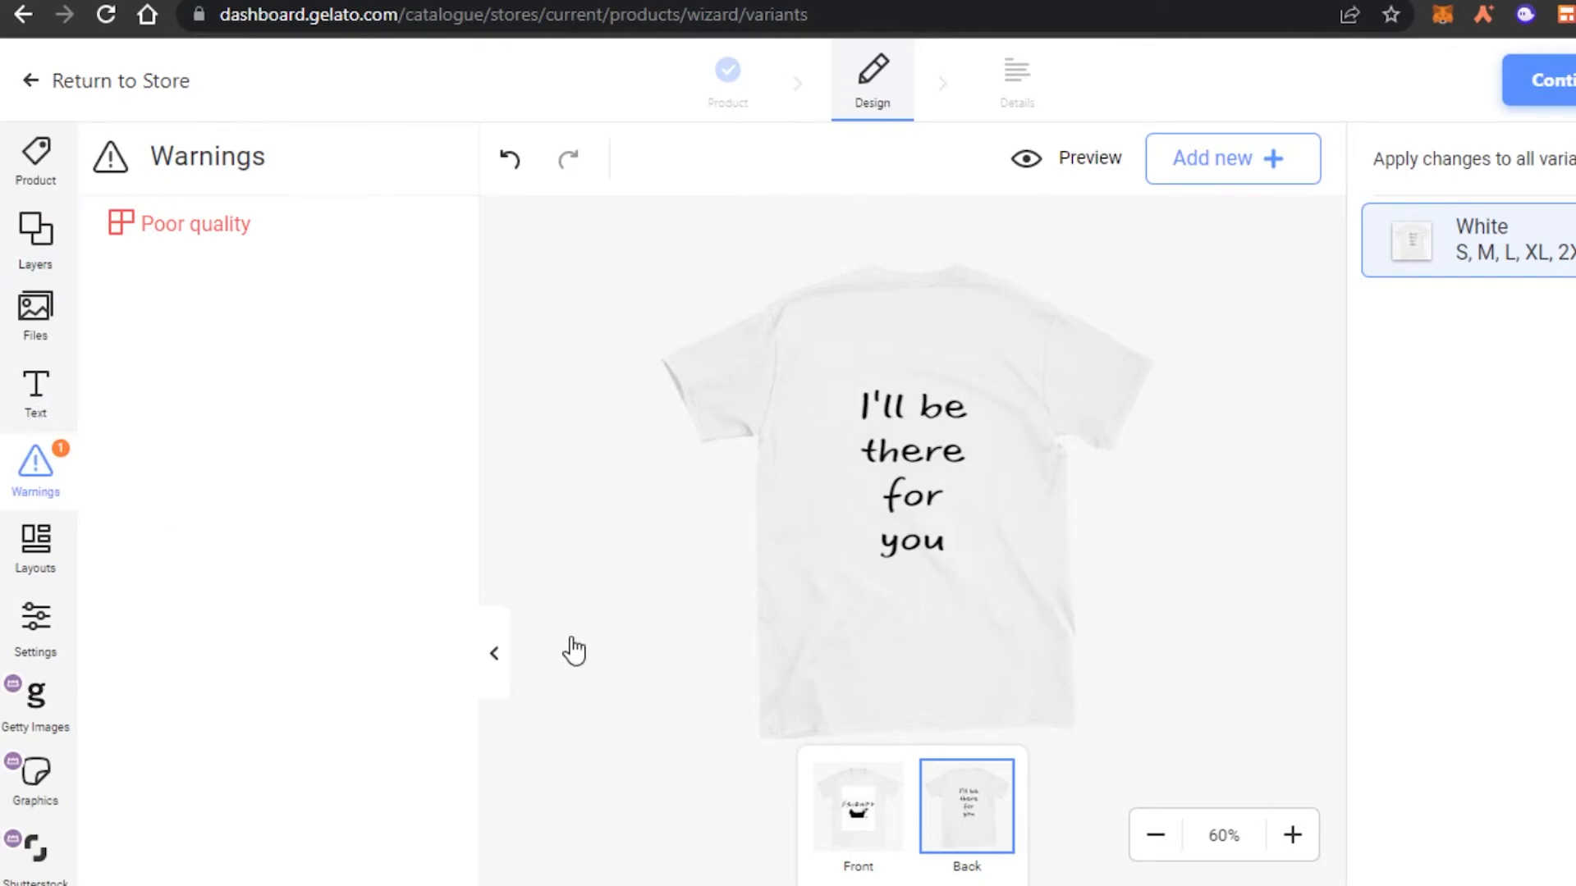
left_click(854, 809)
left_click(872, 427)
left_click(824, 342)
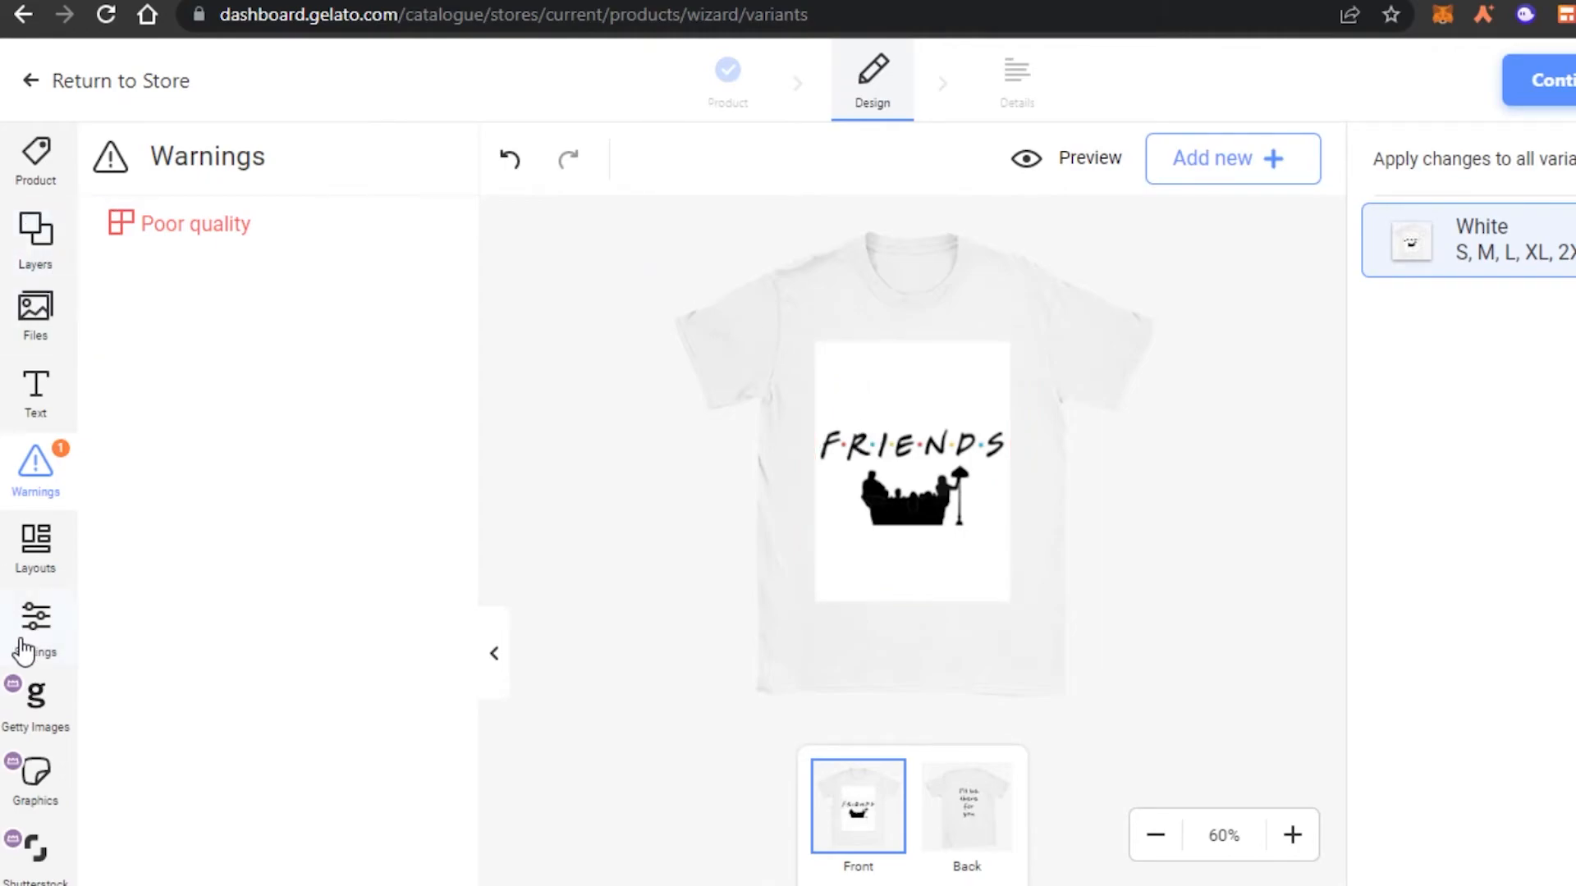
left_click(39, 548)
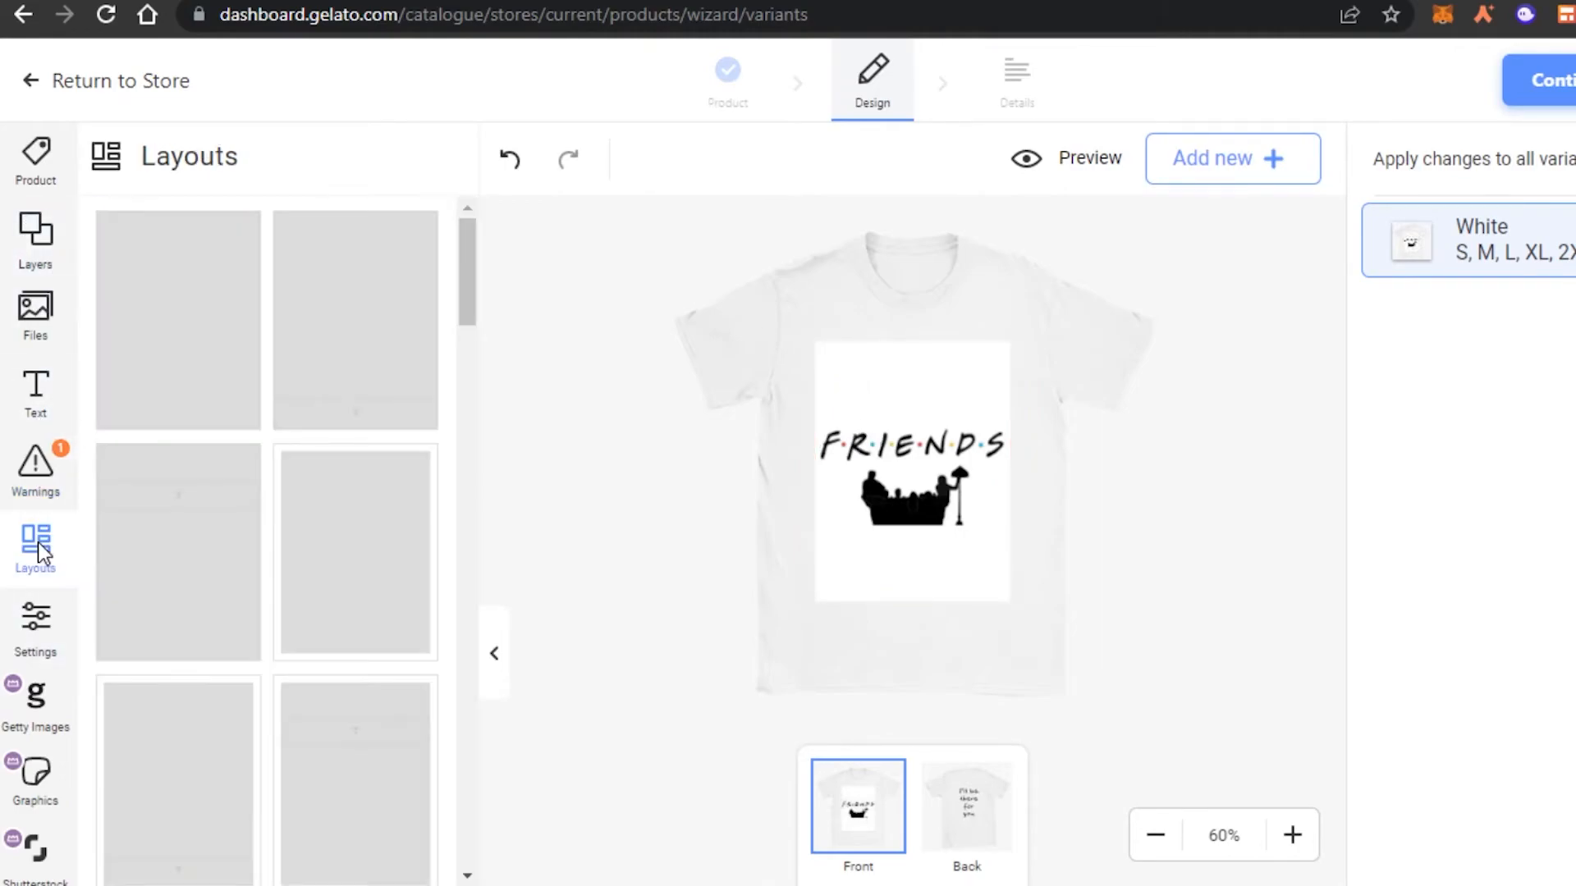
- Browse the available layouts and open the design editor's grid, guide and bleed settings
left_click_drag(466, 292, 464, 652)
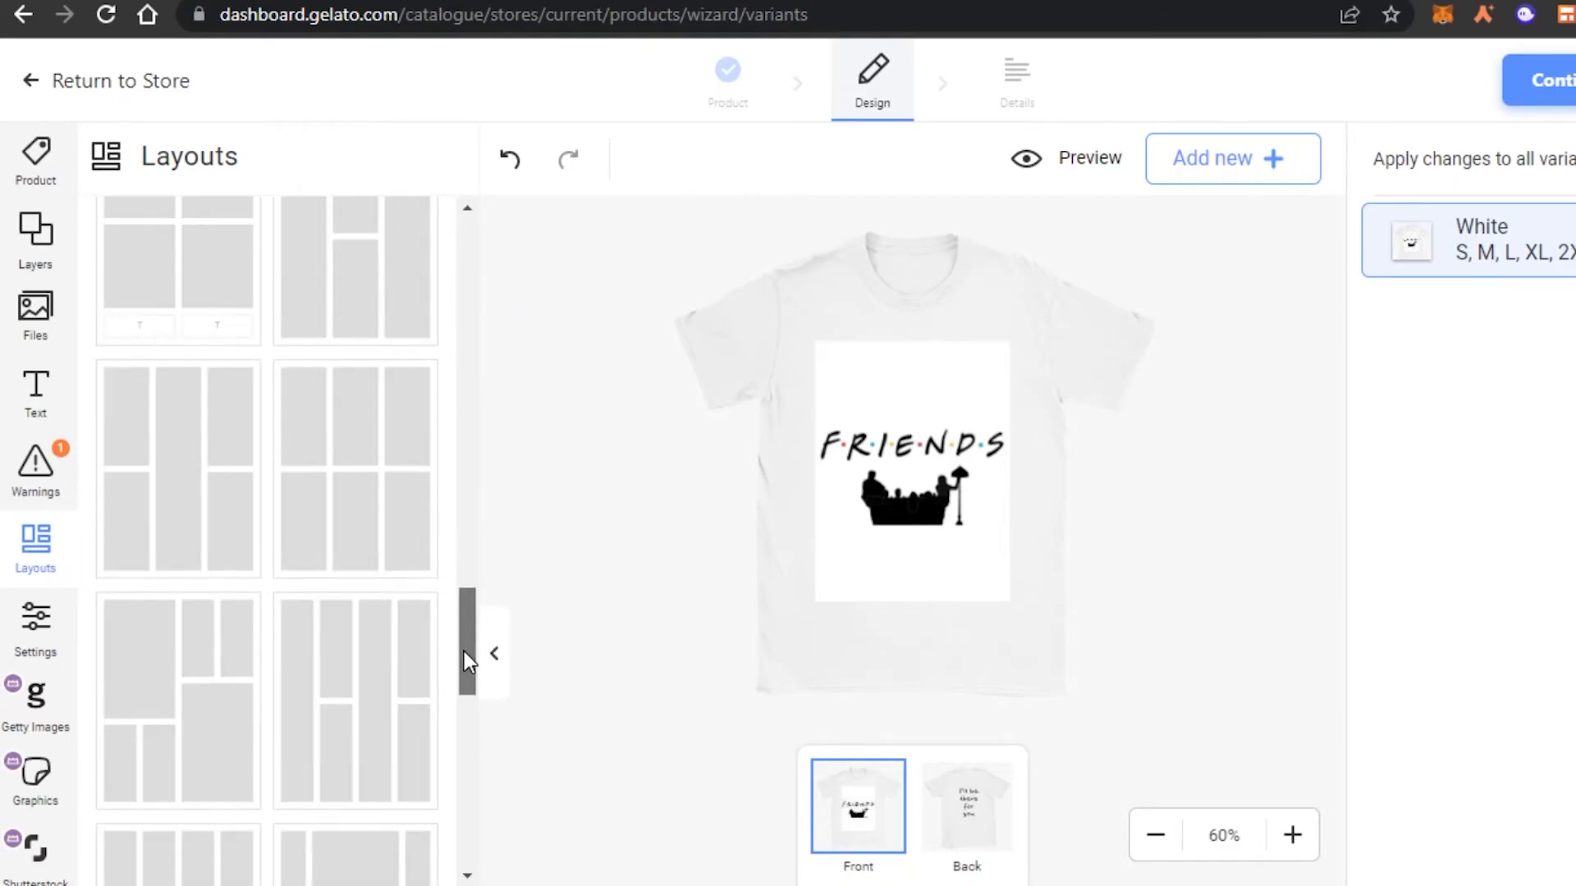
left_click(47, 635)
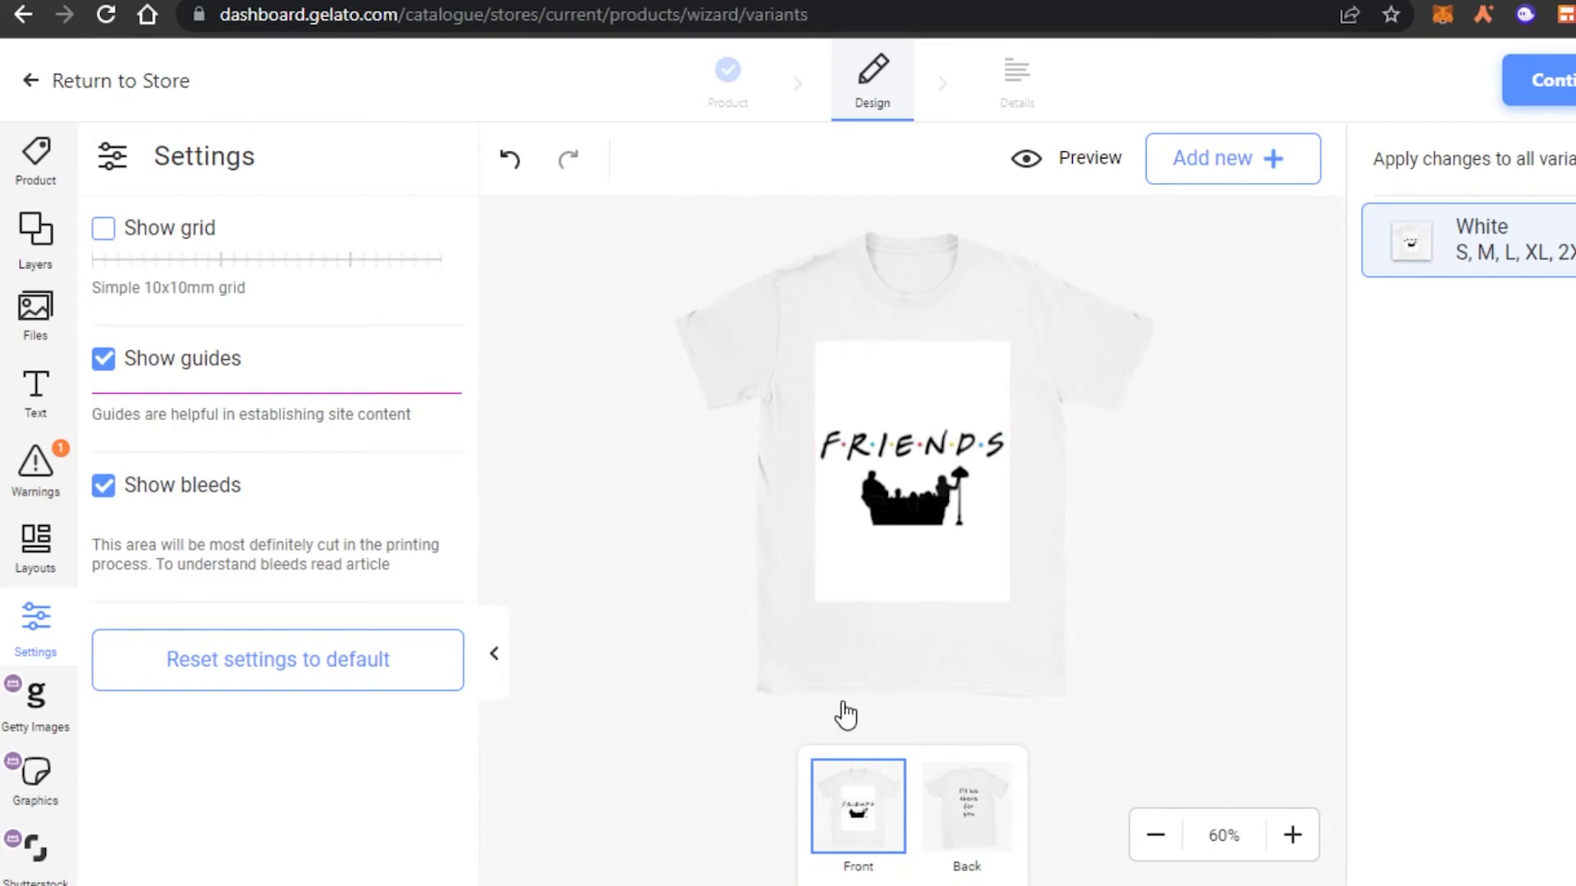
- Check the design on the shirt's back and front, and preview the finished T-shirt
left_click(962, 802)
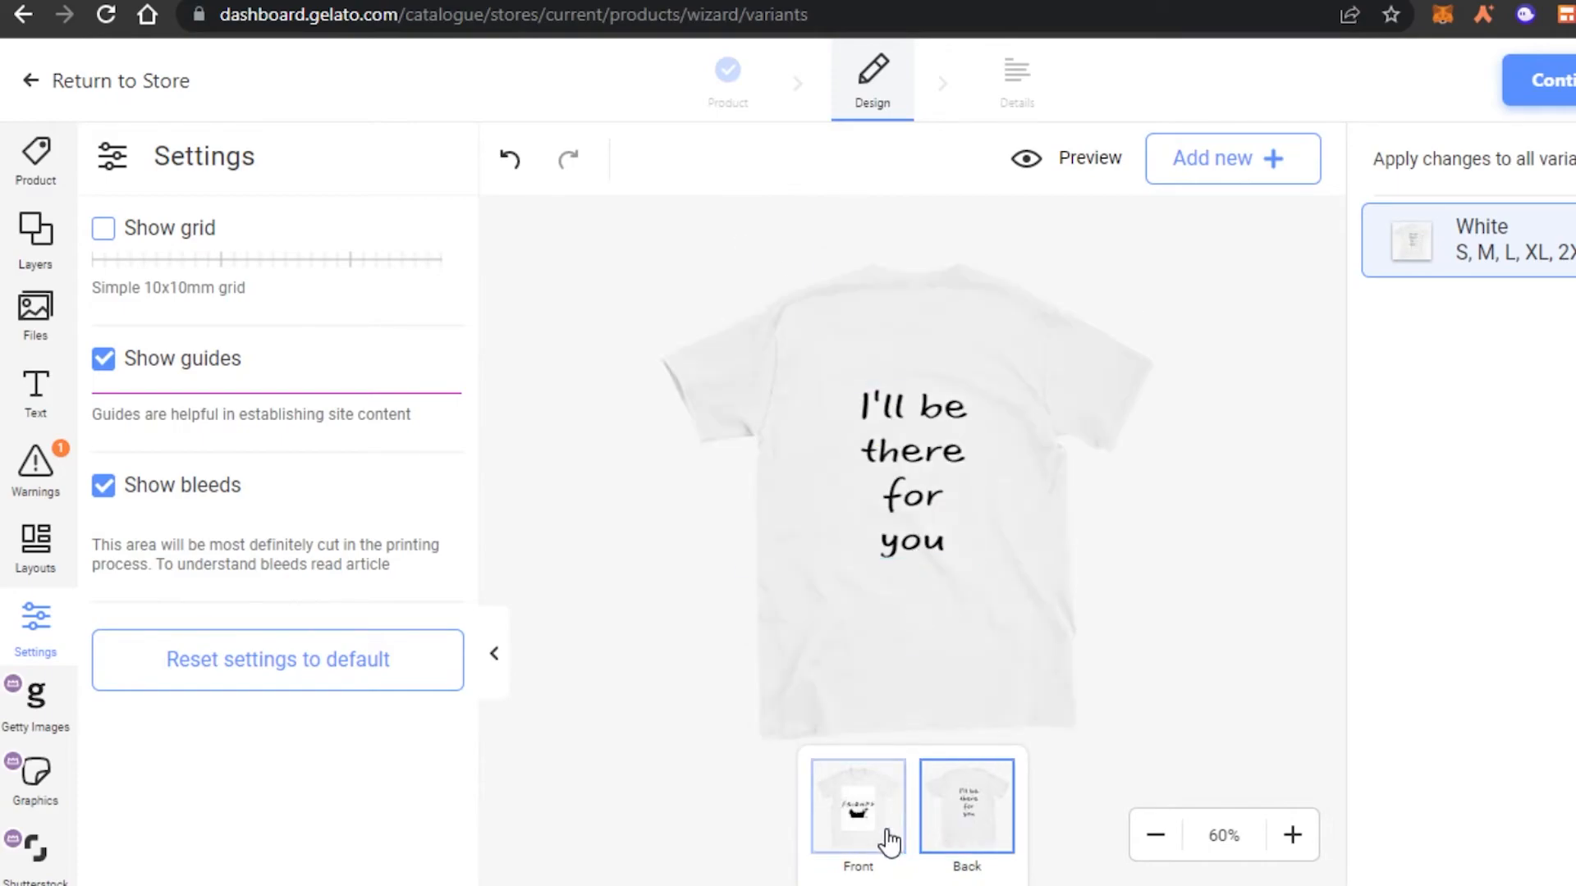
left_click(857, 809)
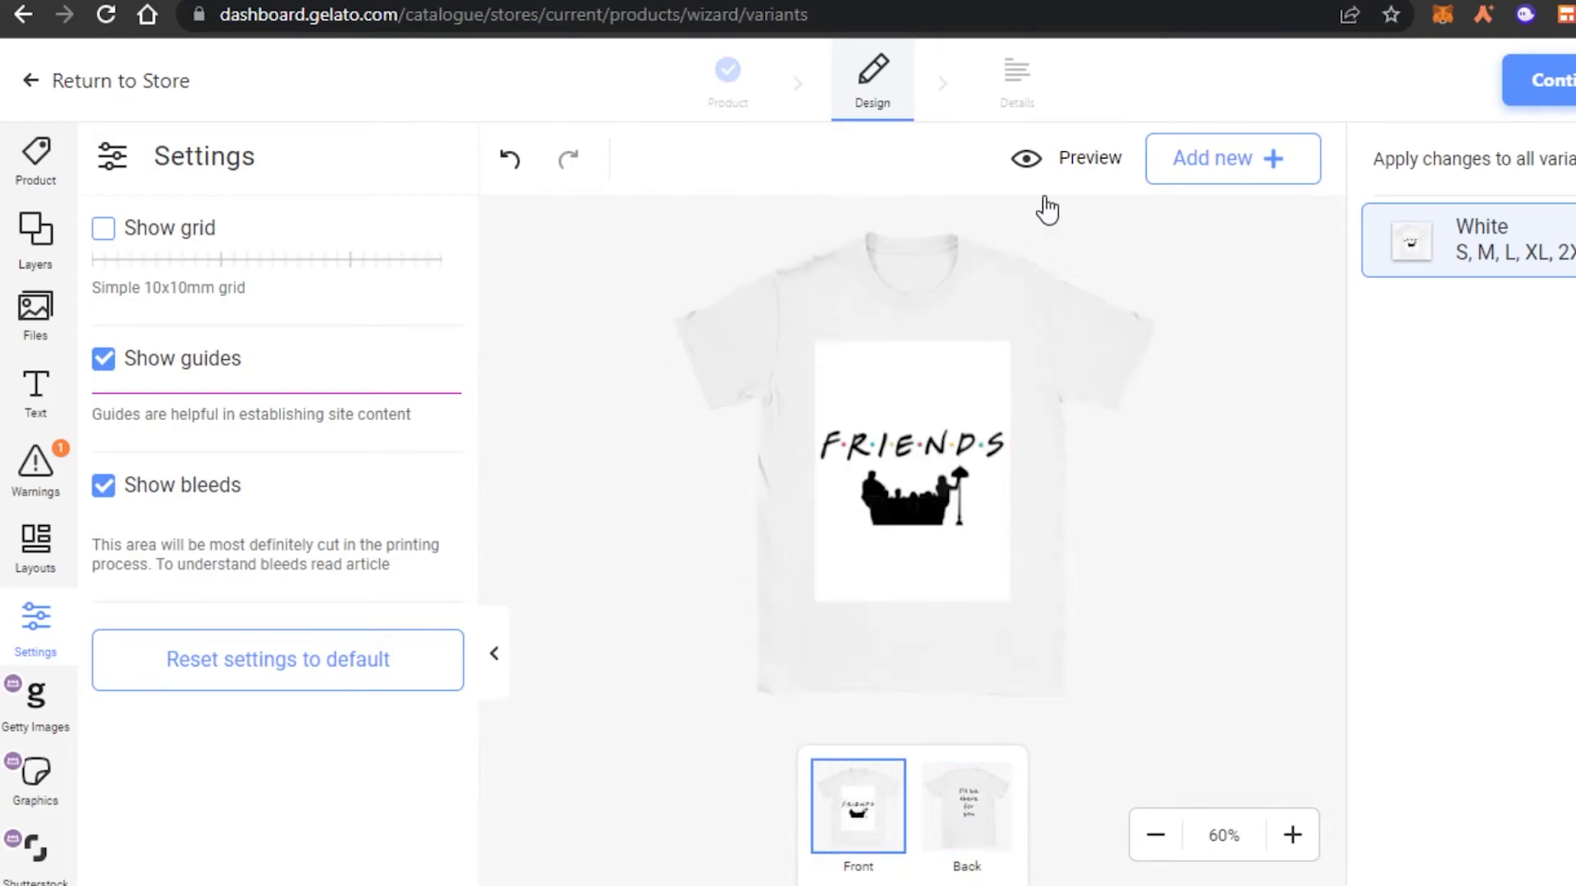
left_click(1033, 160)
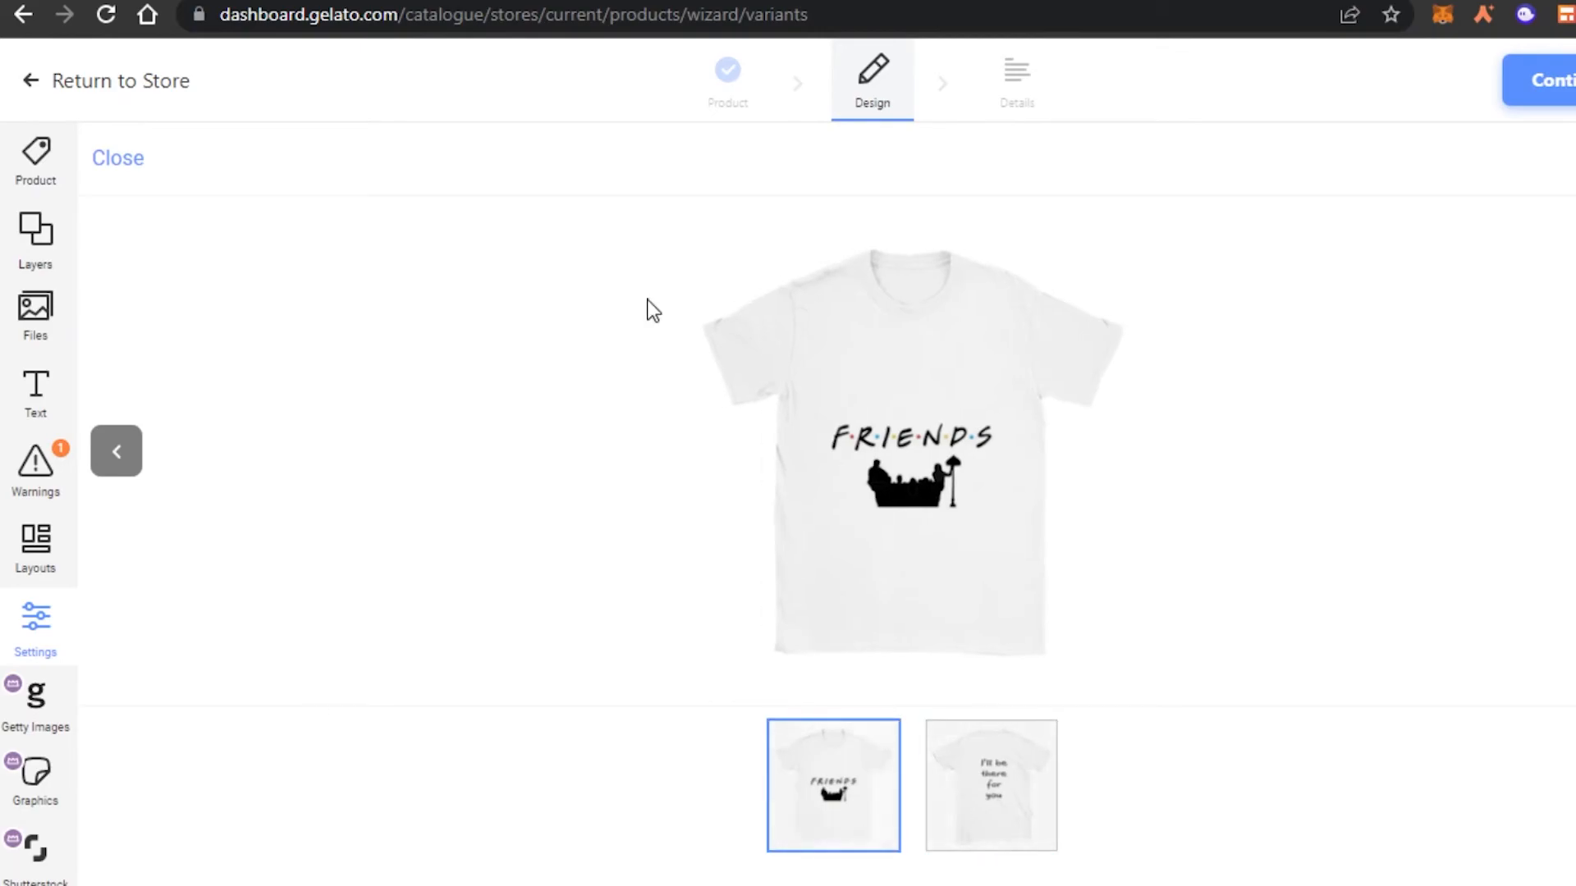
- Continue to the product details and set the title to "Friends Classic Unisex Crewneck T-shirt"
left_click(1568, 97)
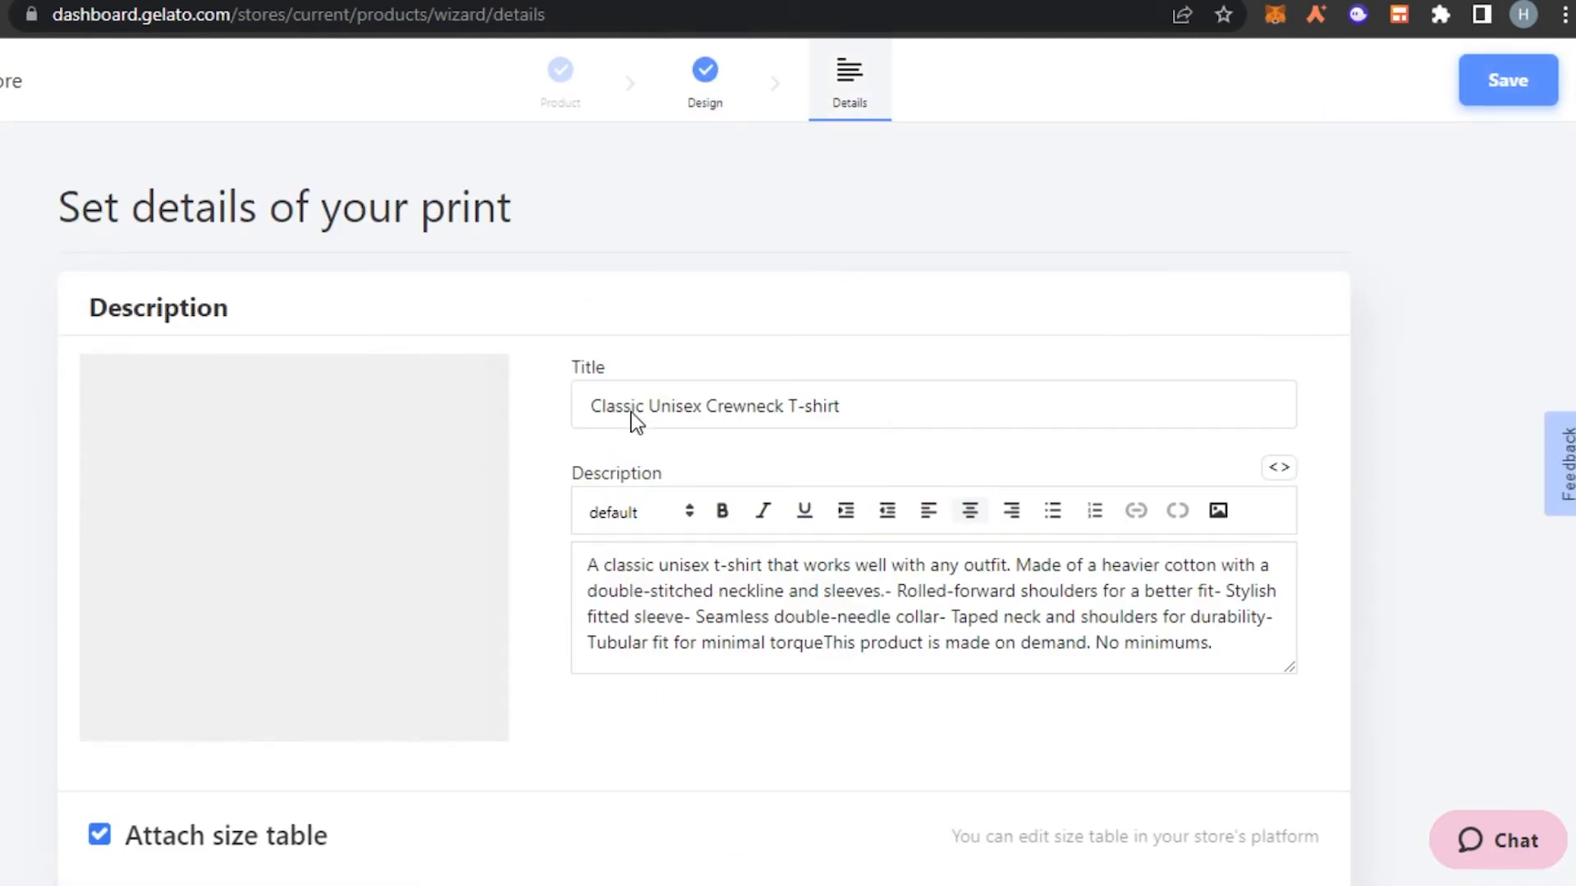
left_click(591, 407)
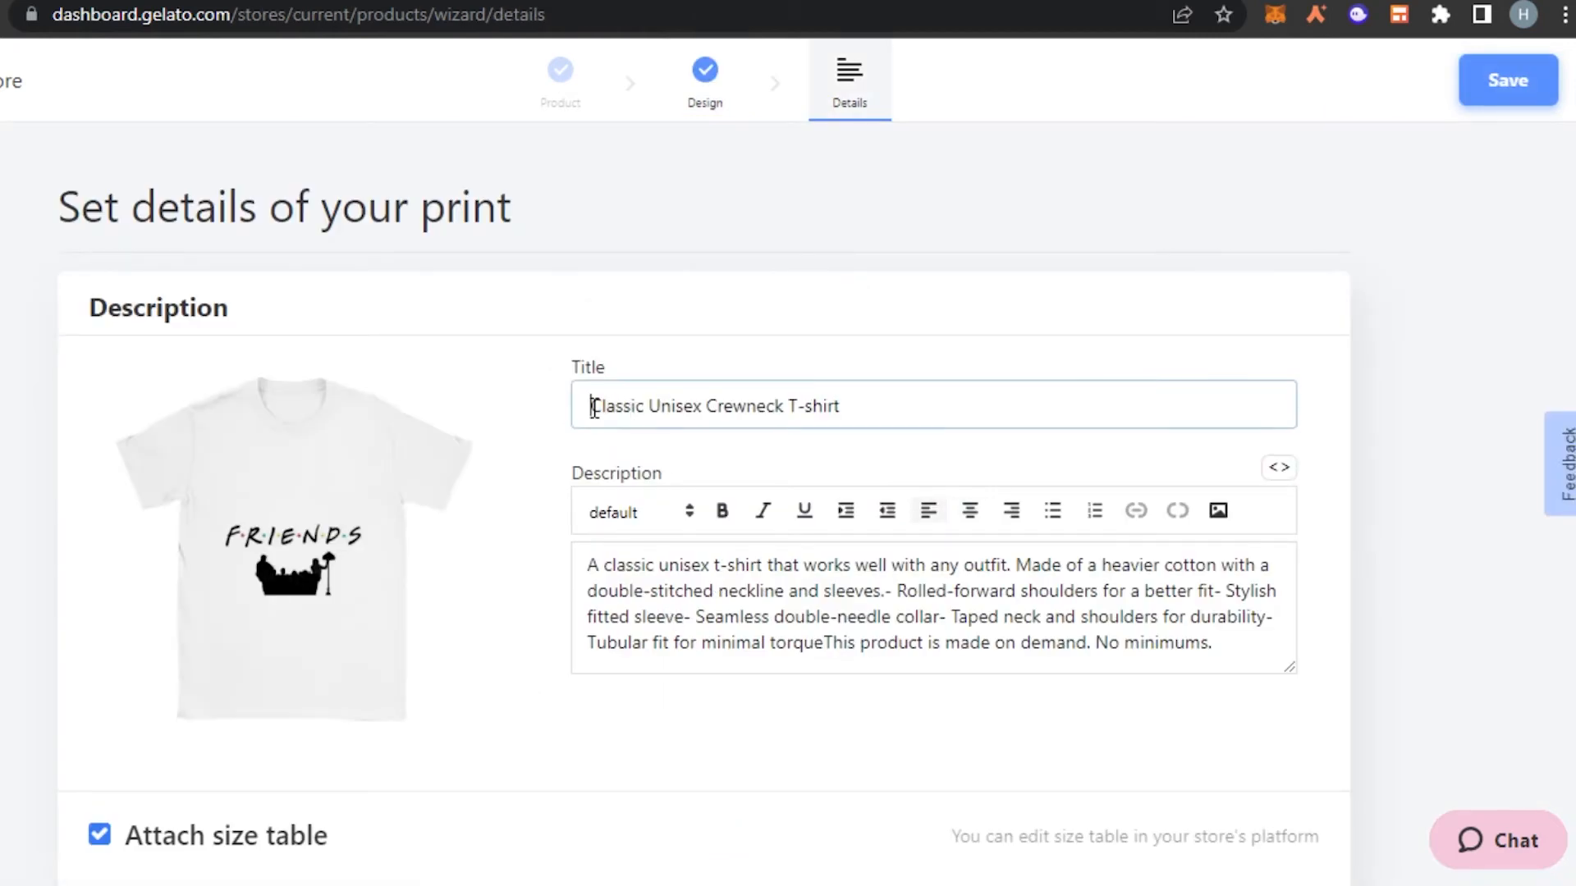
type("Frie")
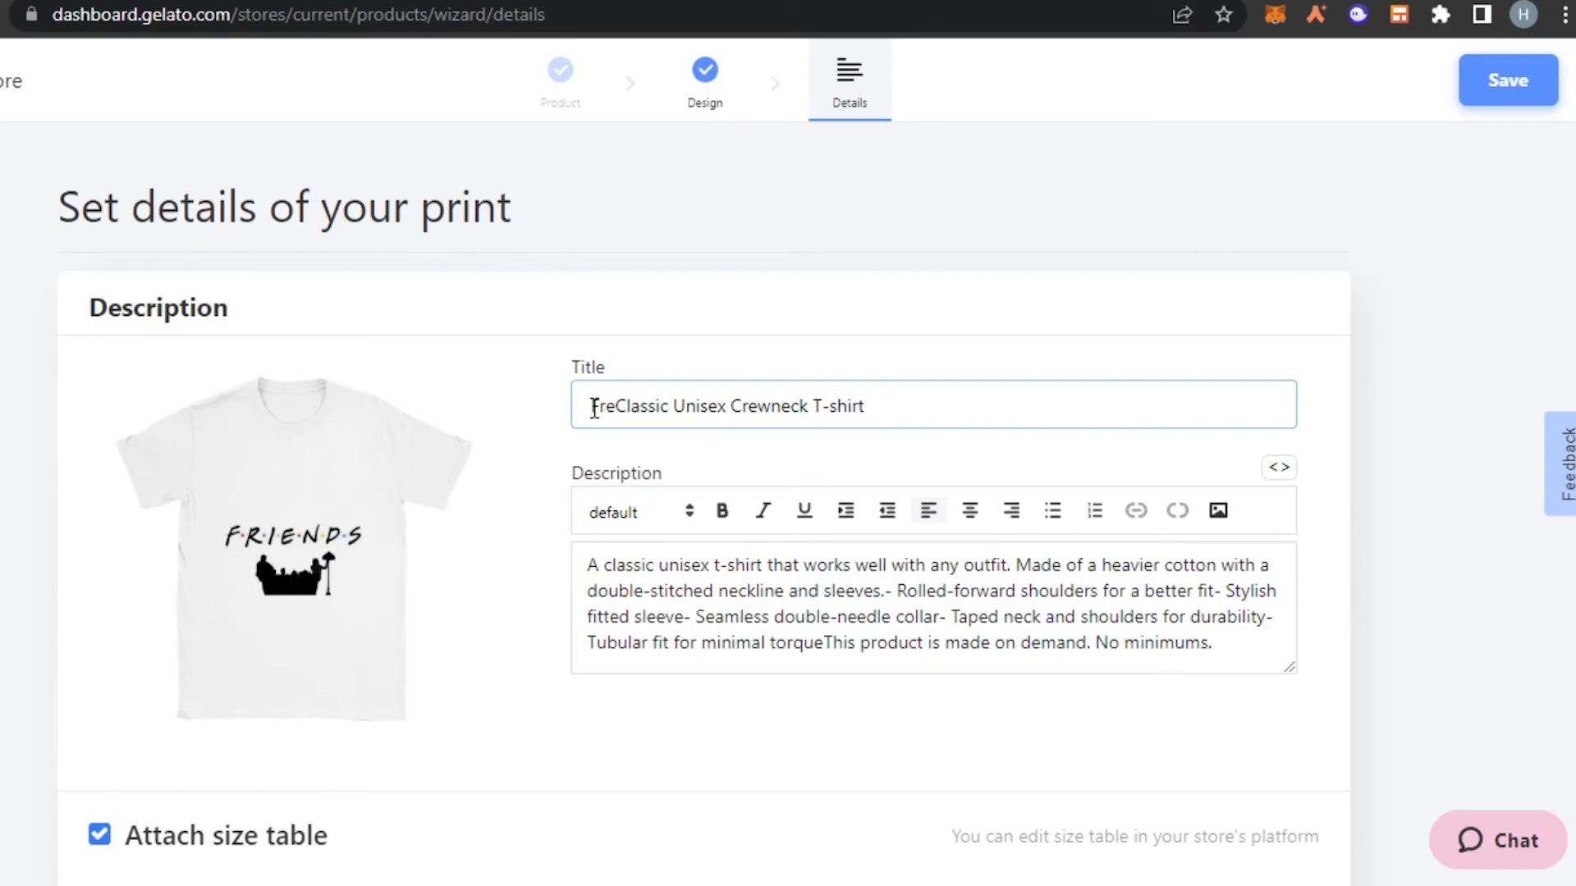
type("nds")
- Review the product's description, metric and imperial size tables, and care instructions
scroll(700, 391, "down", 2)
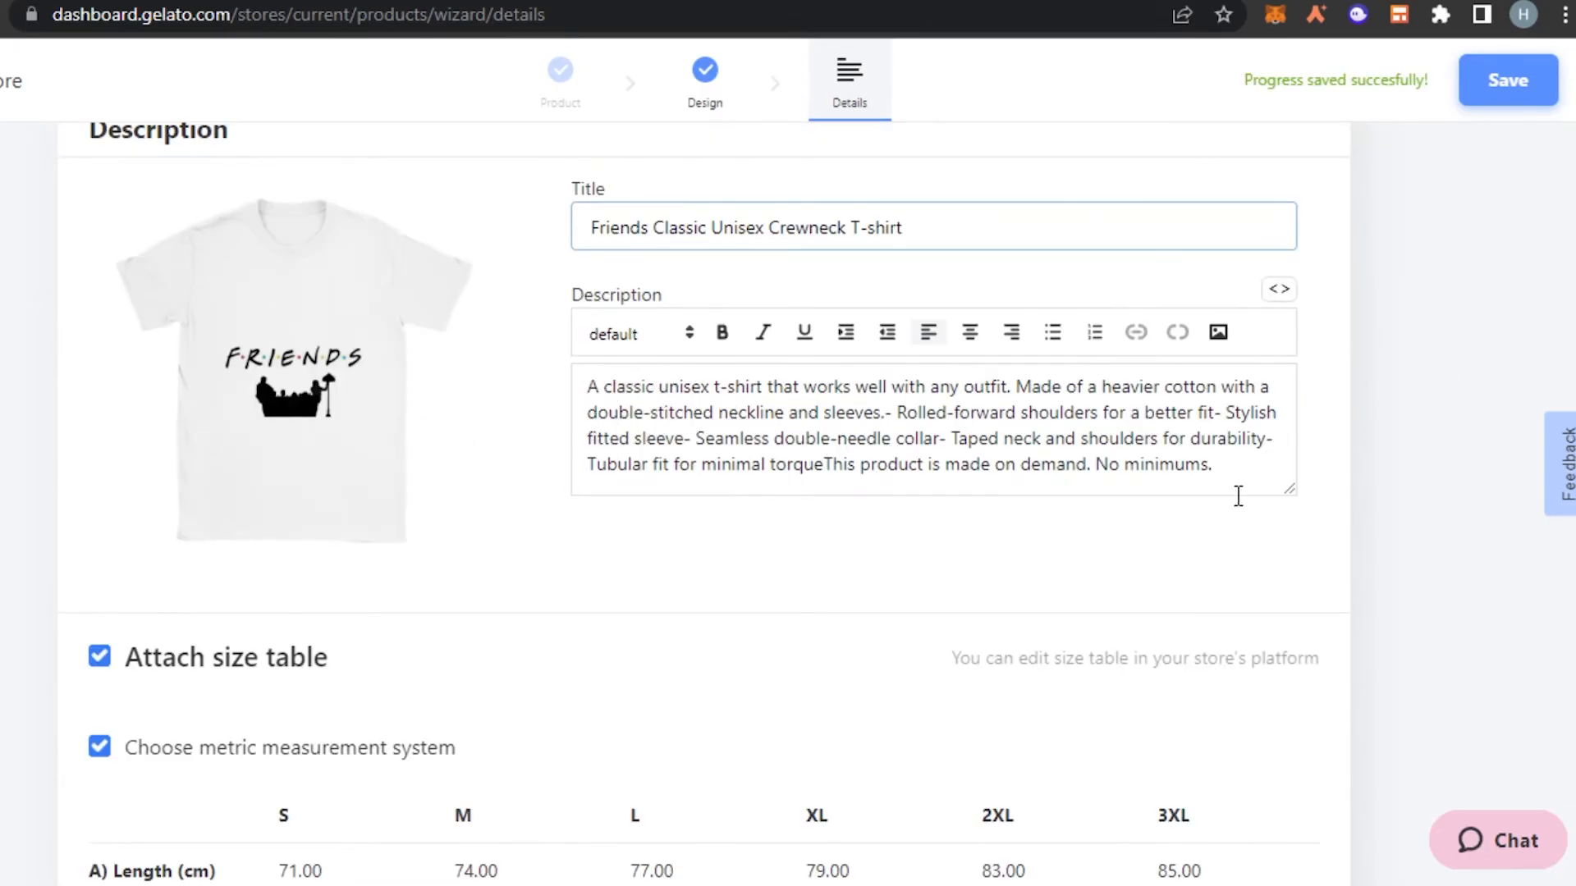
left_click(1213, 464)
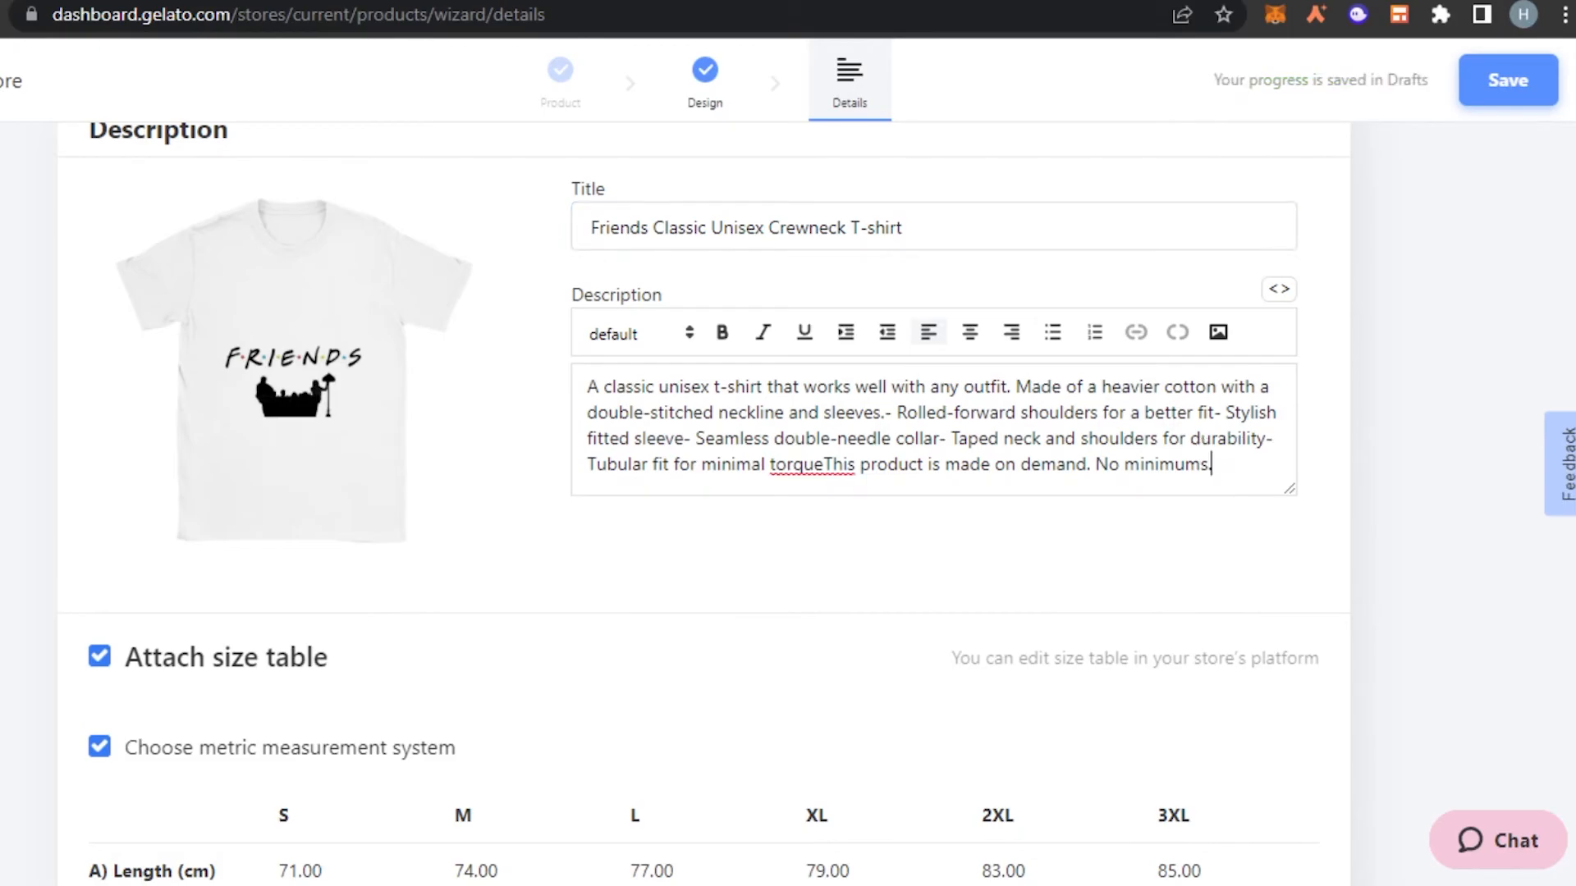
scroll(50, 584, "down", 7)
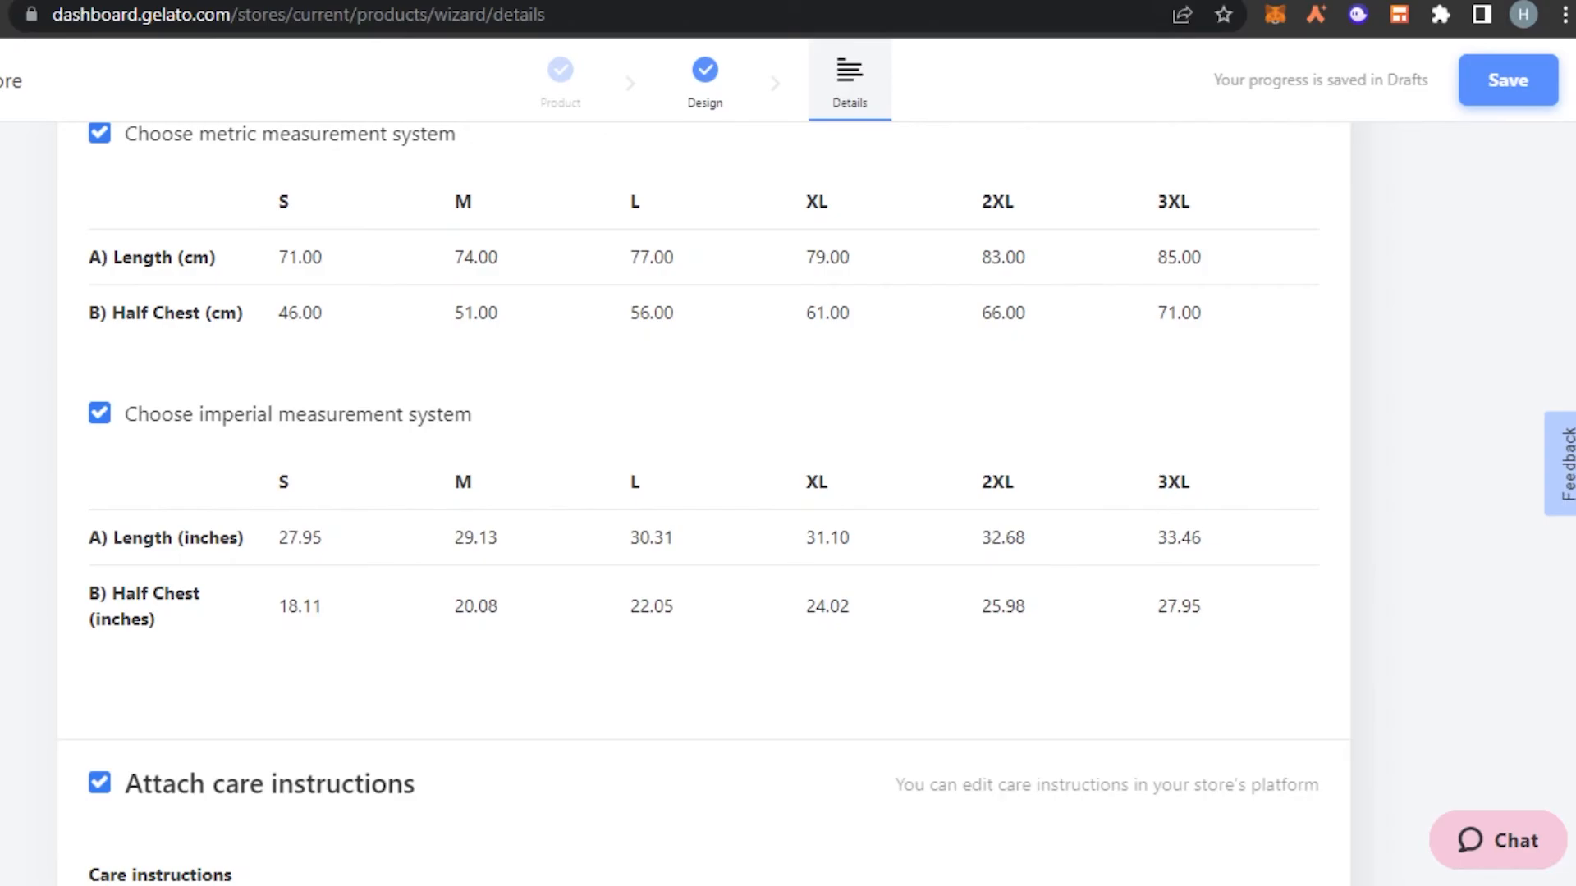
scroll(703, 502, "down", 5)
scroll(703, 502, "up", 15)
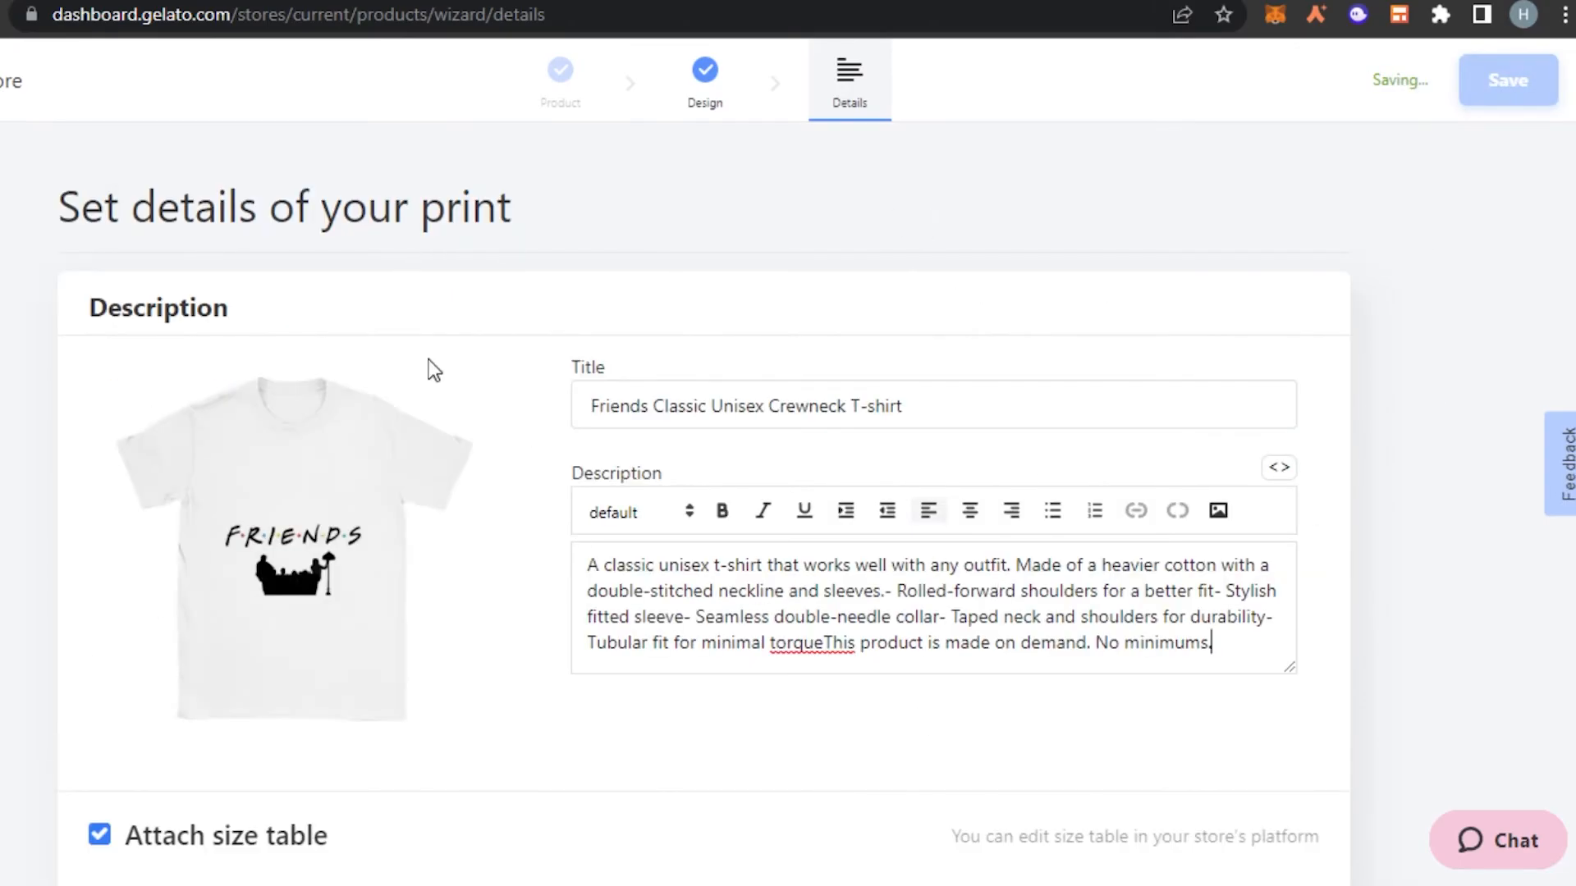
- Save the Friends T-shirt product and look through the SwayCloset product list
left_click(1506, 88)
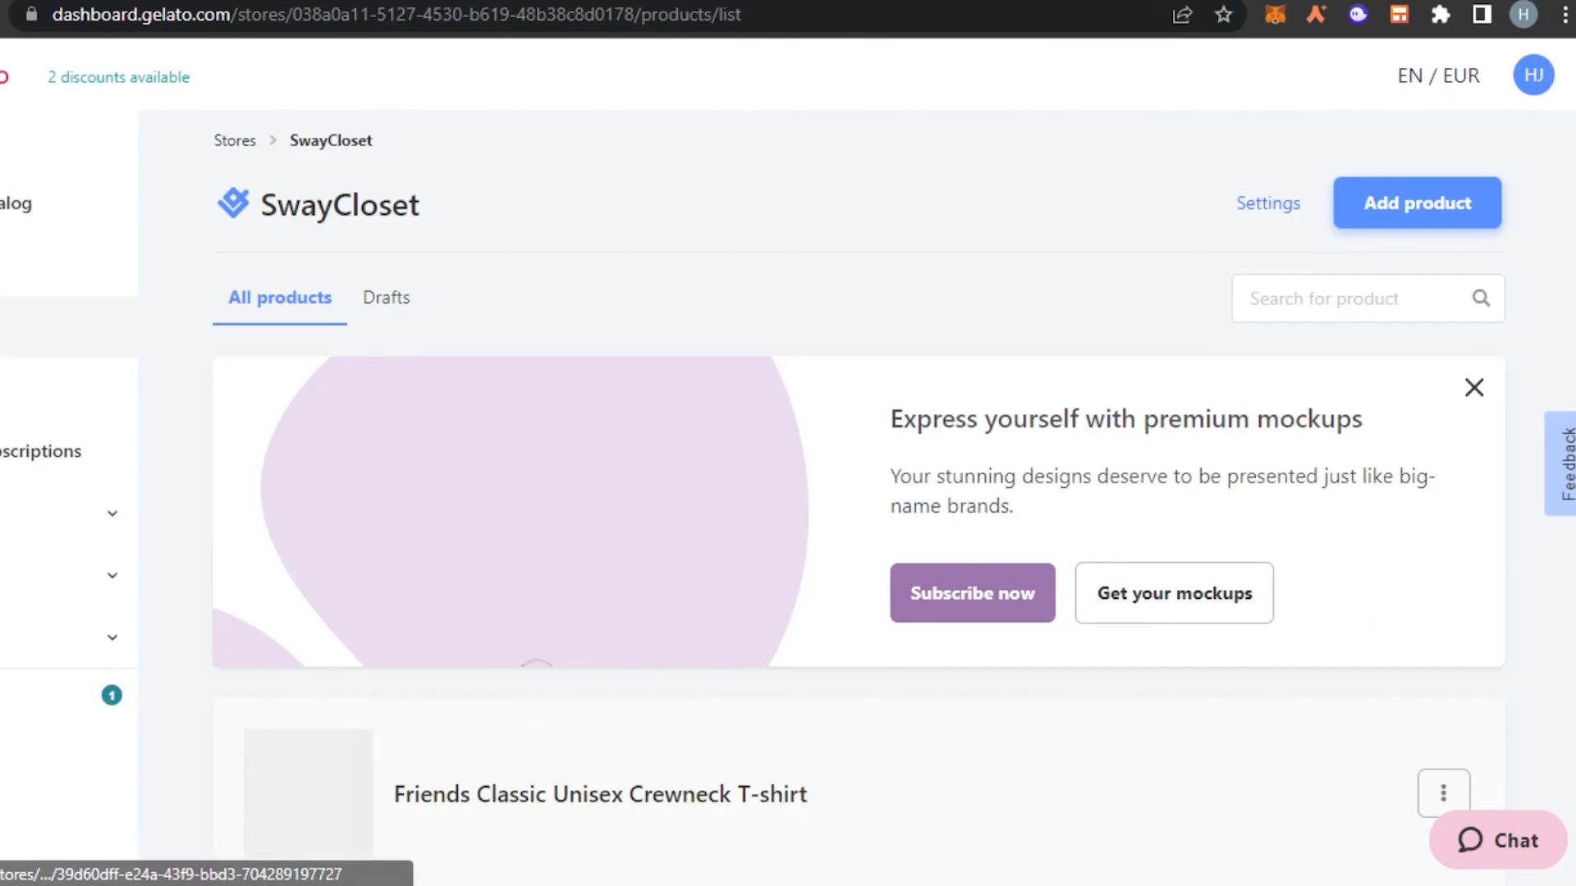
scroll(858, 498, "down", 1)
scroll(858, 498, "down", 2)
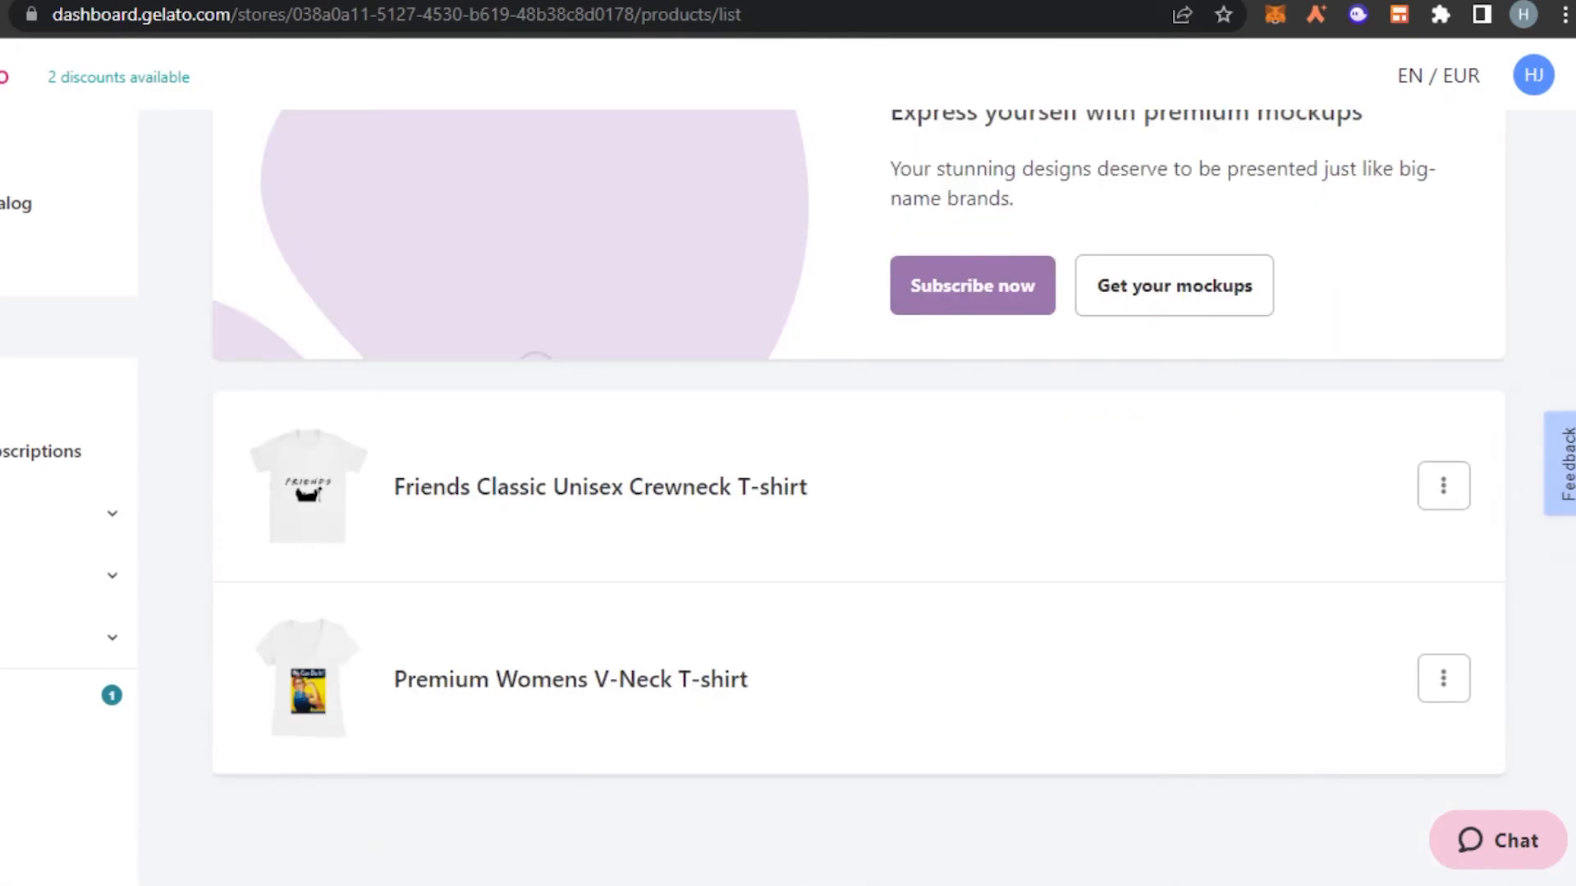
scroll(805, 151, "up", 3)
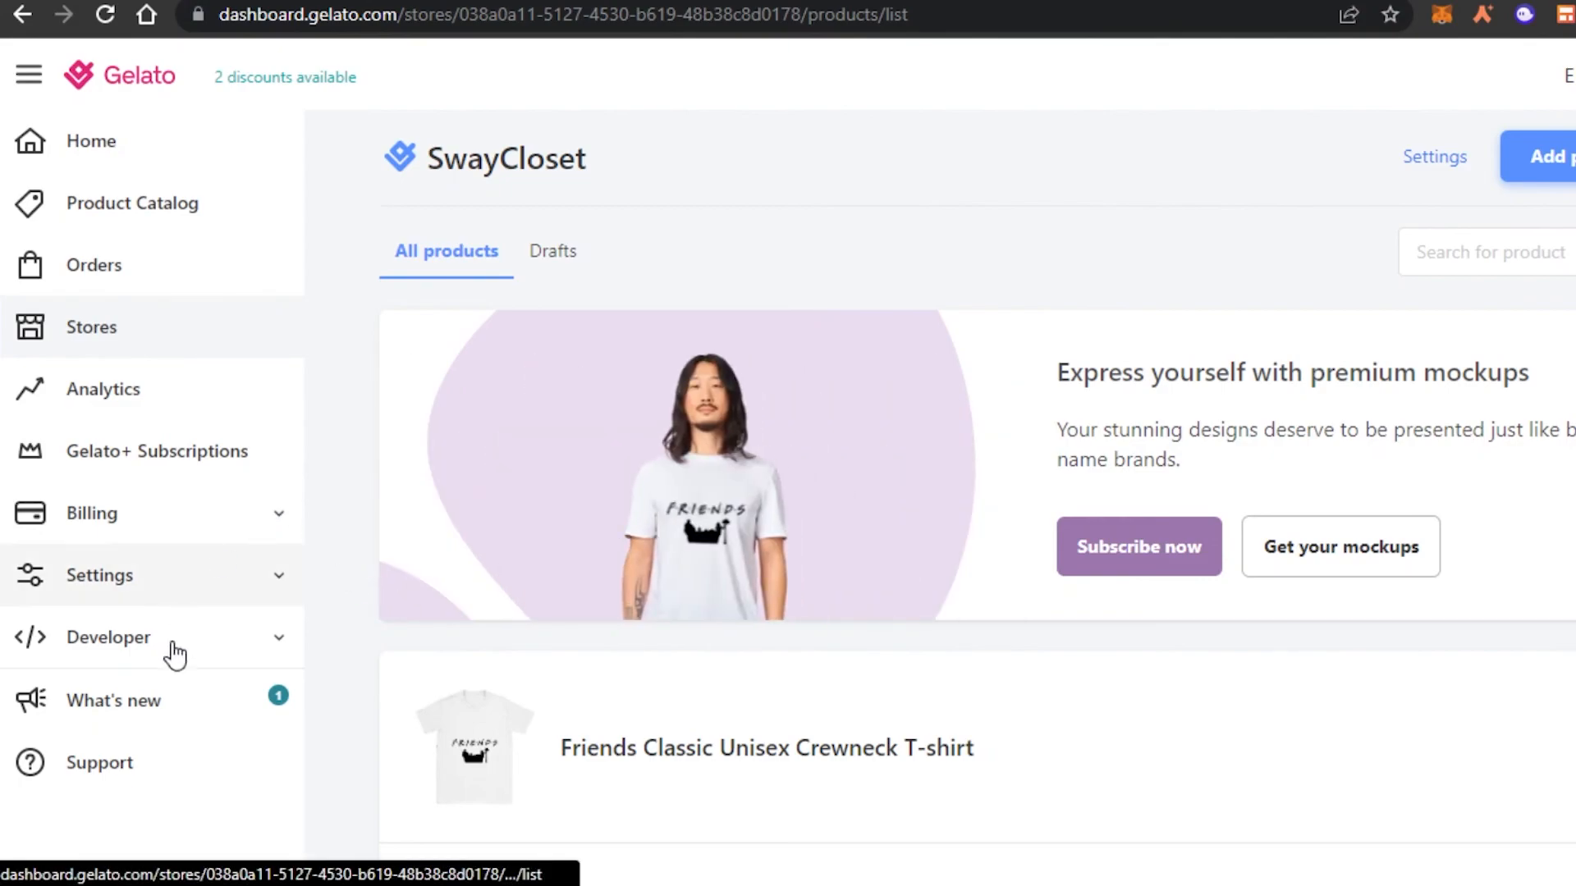
- View the billing options, and review the home dashboard down to the available discounts and guides
left_click(195, 509)
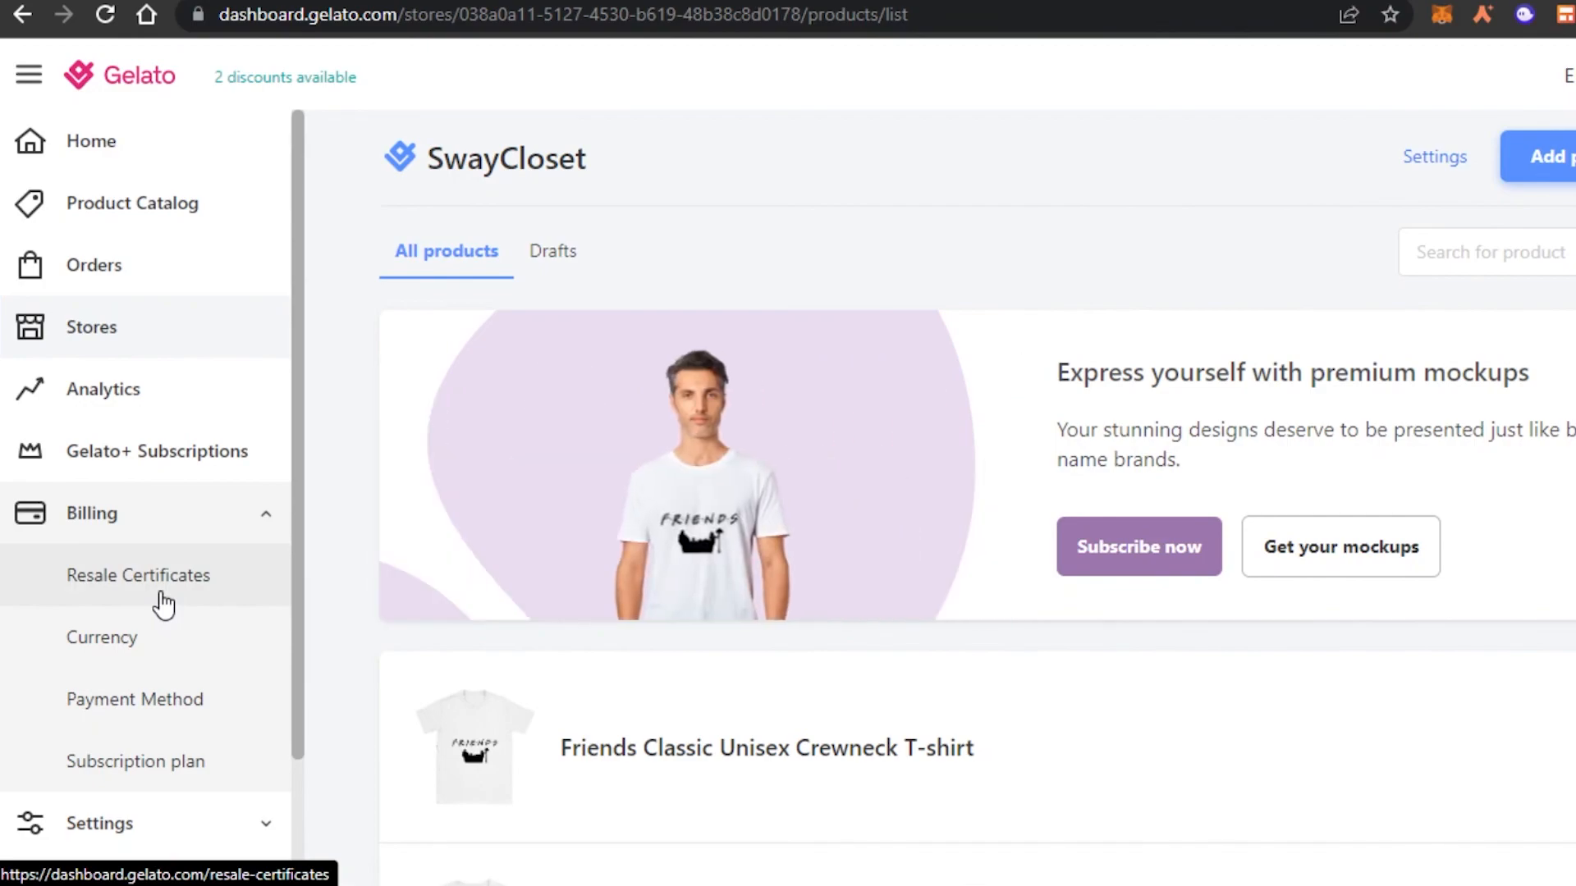
left_click(124, 142)
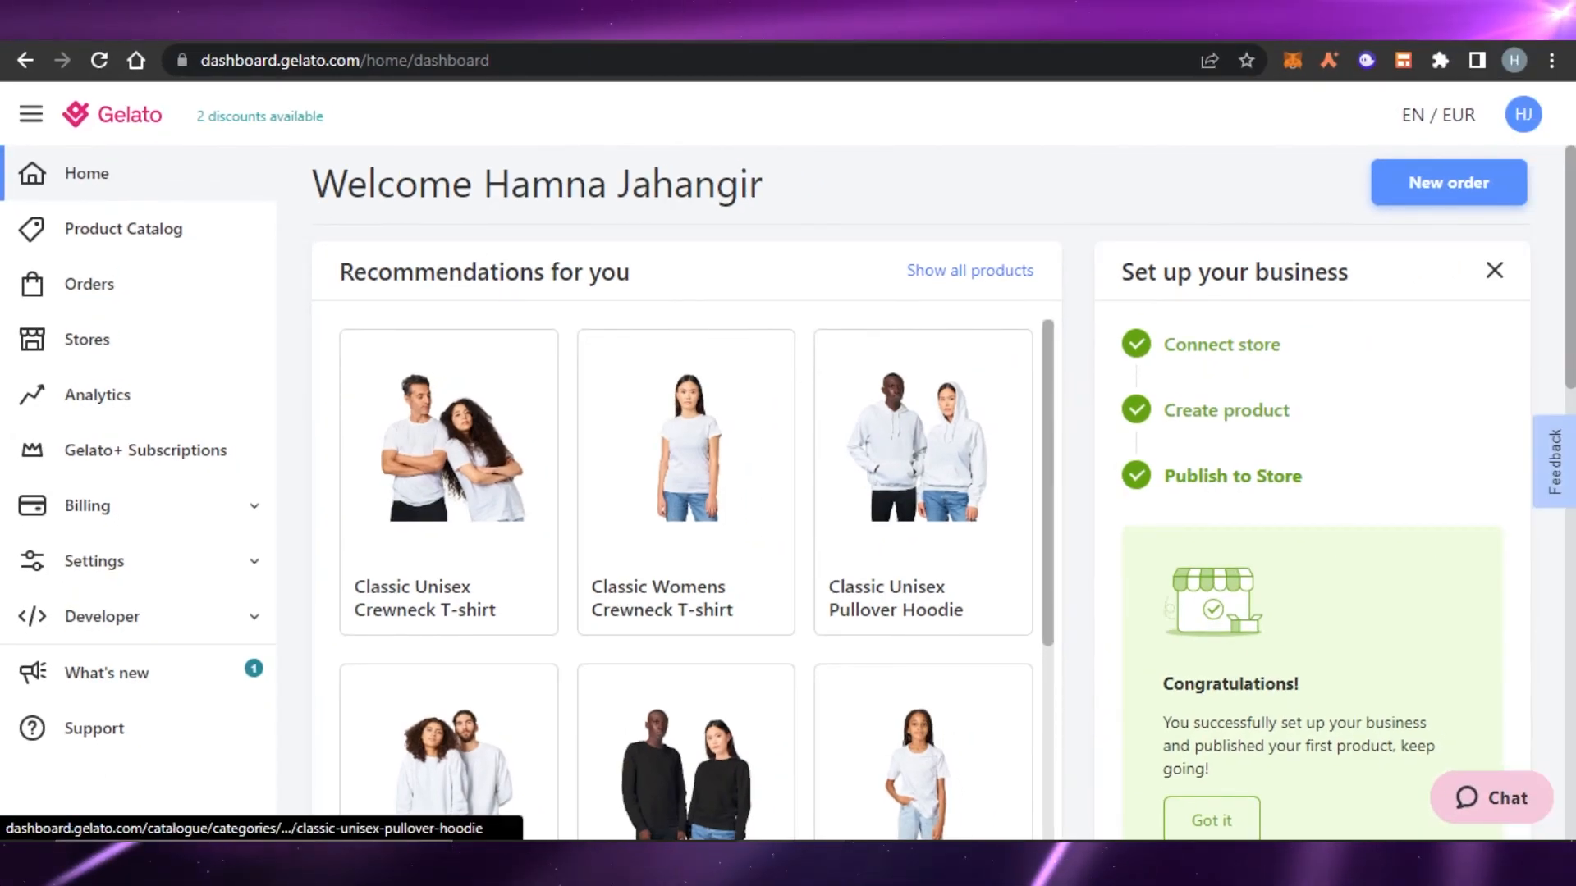
scroll(555, 429, "down", 9)
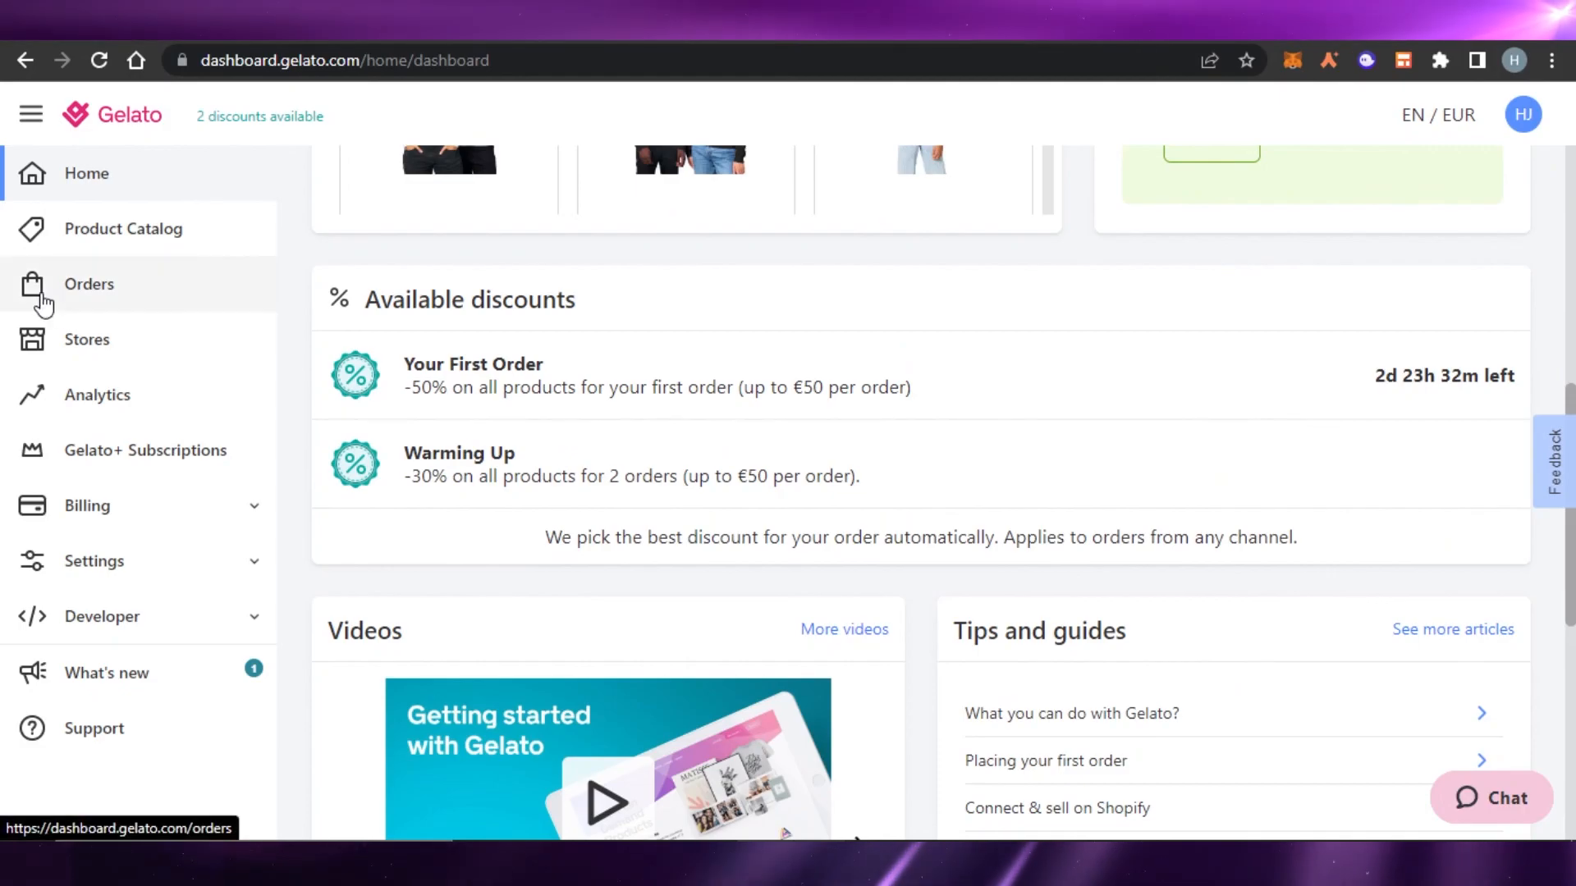
- Review the connected stores and the platforms available for a new store, and open the SwayCloset store
left_click(129, 341)
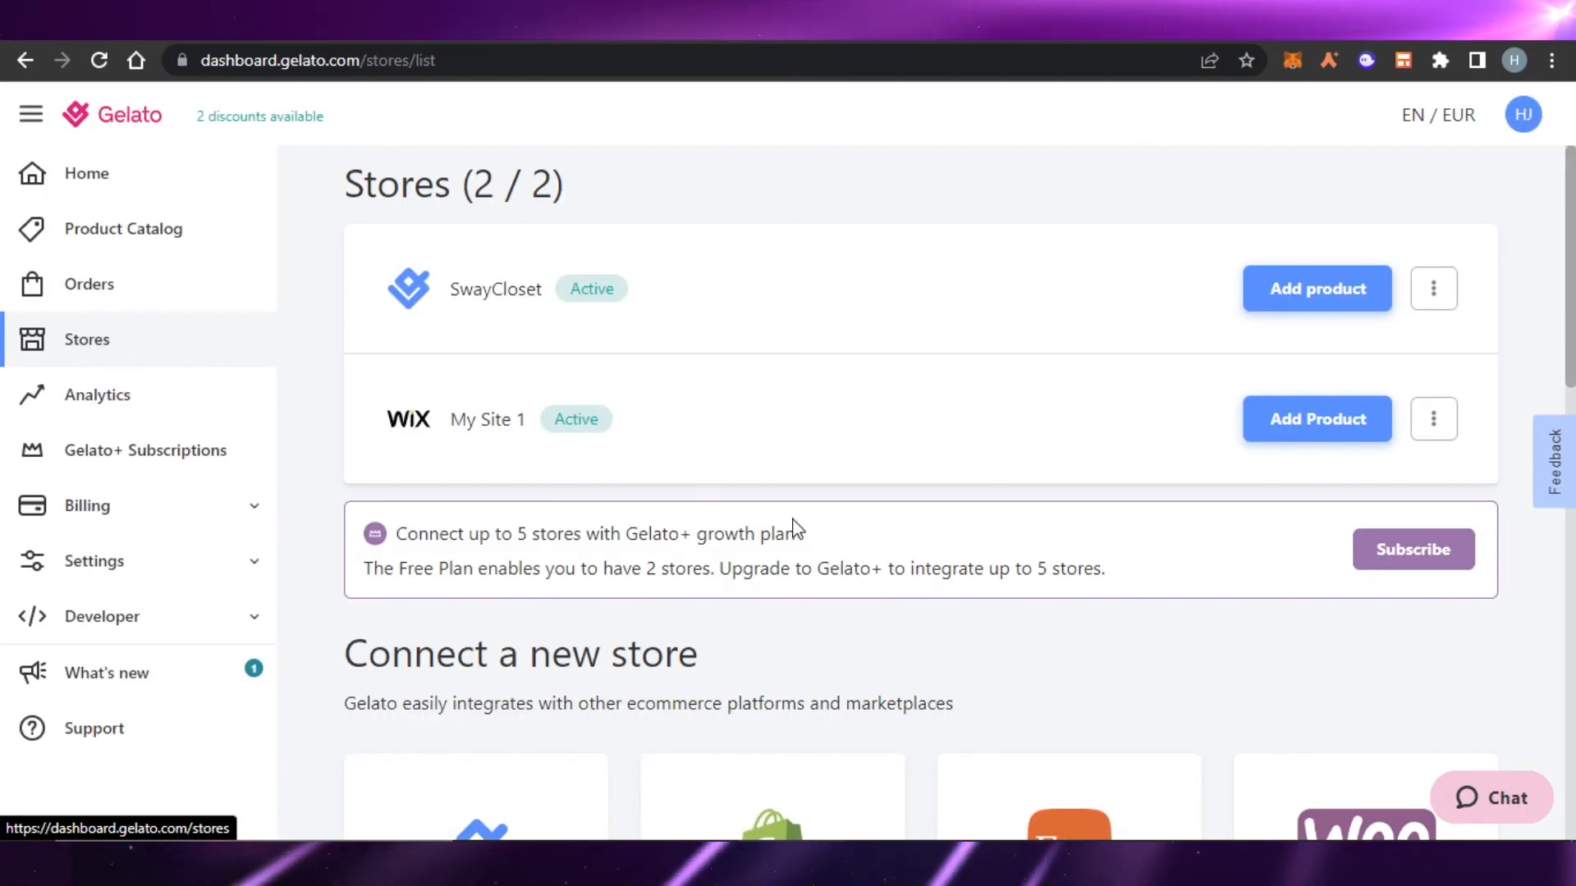
scroll(704, 484, "down", 14)
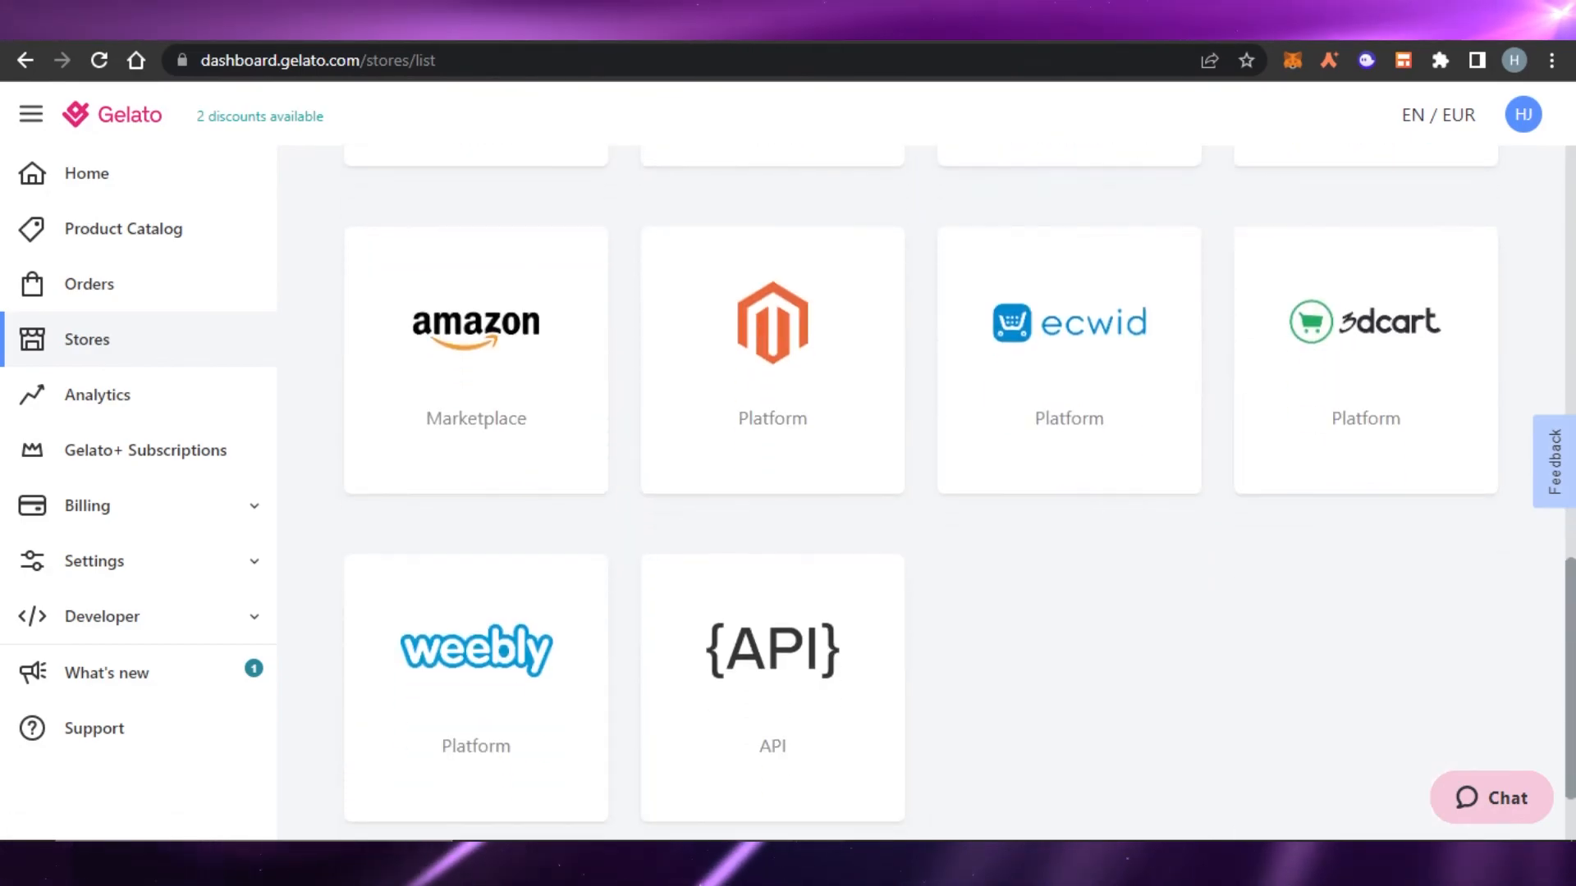
scroll(921, 493, "up", 10)
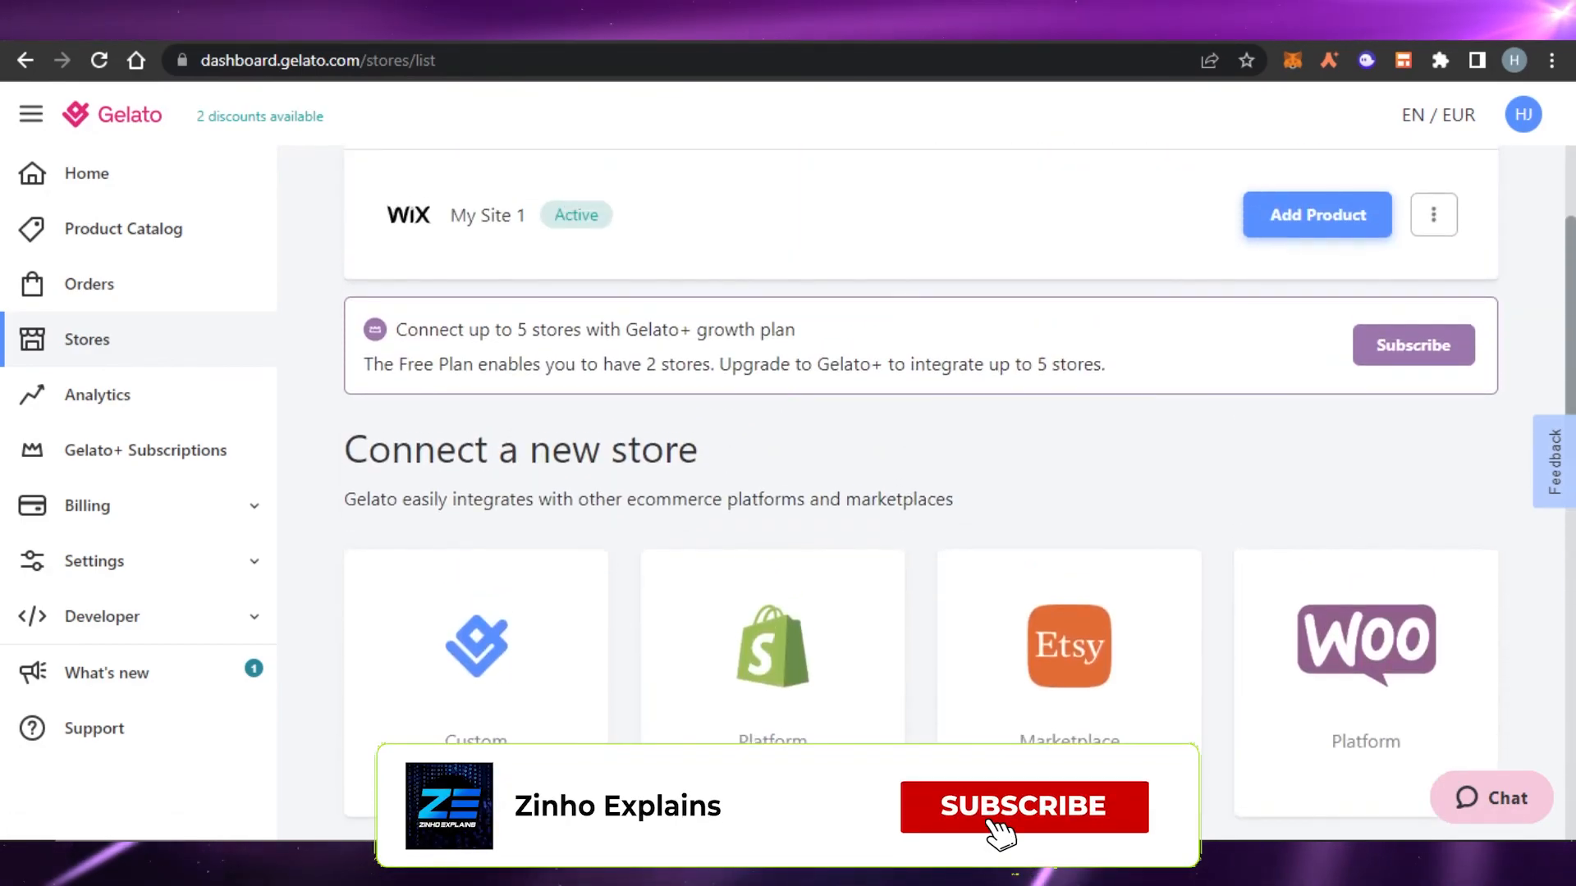
scroll(920, 492, "up", 3)
left_click(465, 318)
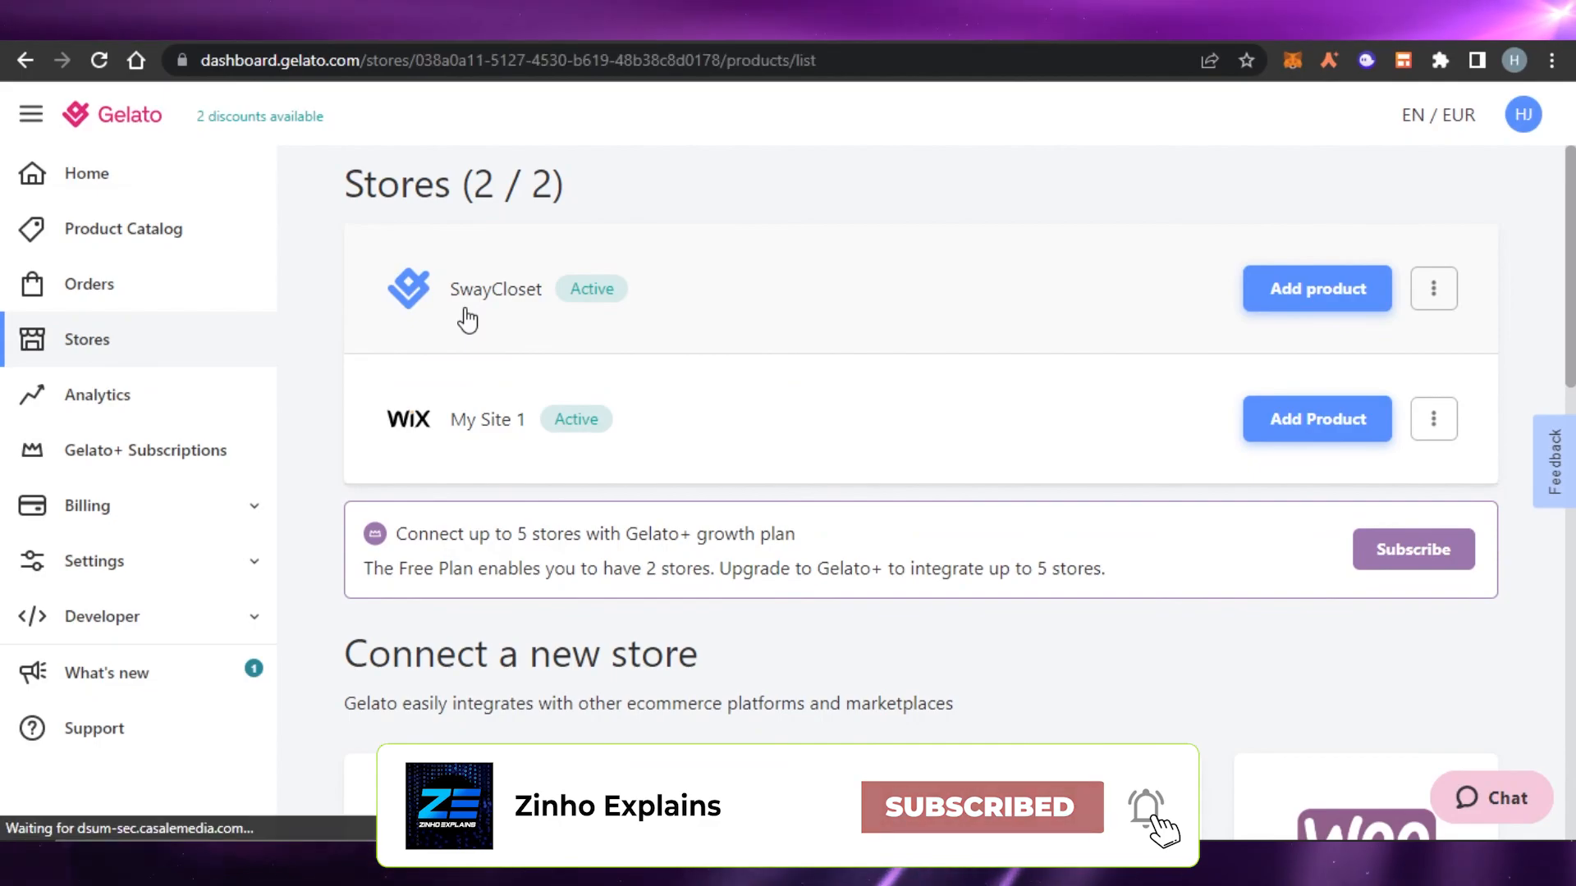